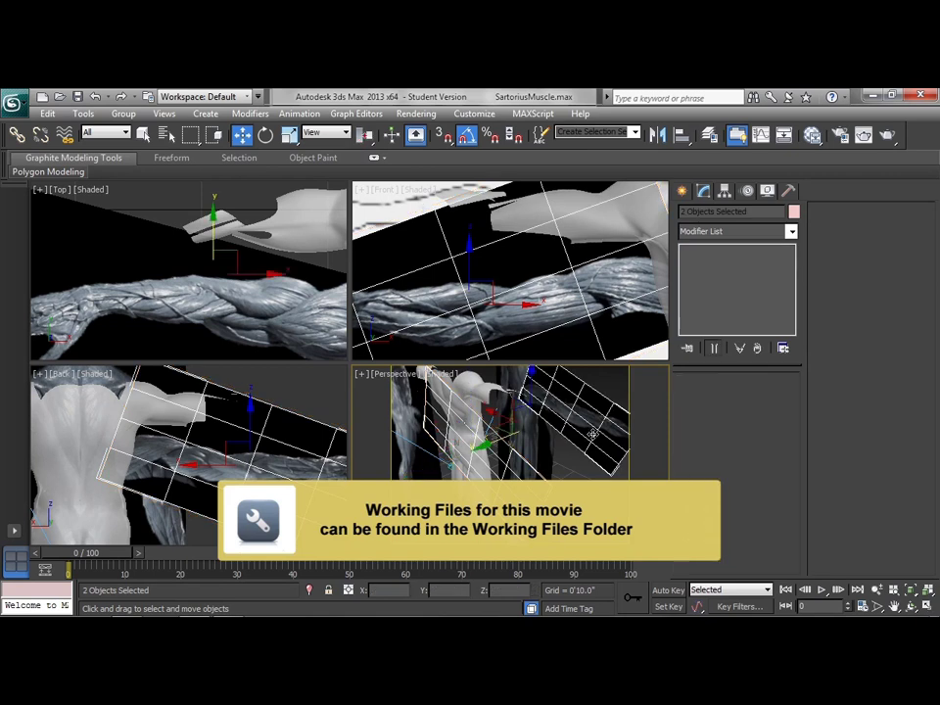
Move the front and back arm reference planes up onto the model's arm, and bring the side reference onto it in the top view
drag(494, 281, 488, 203)
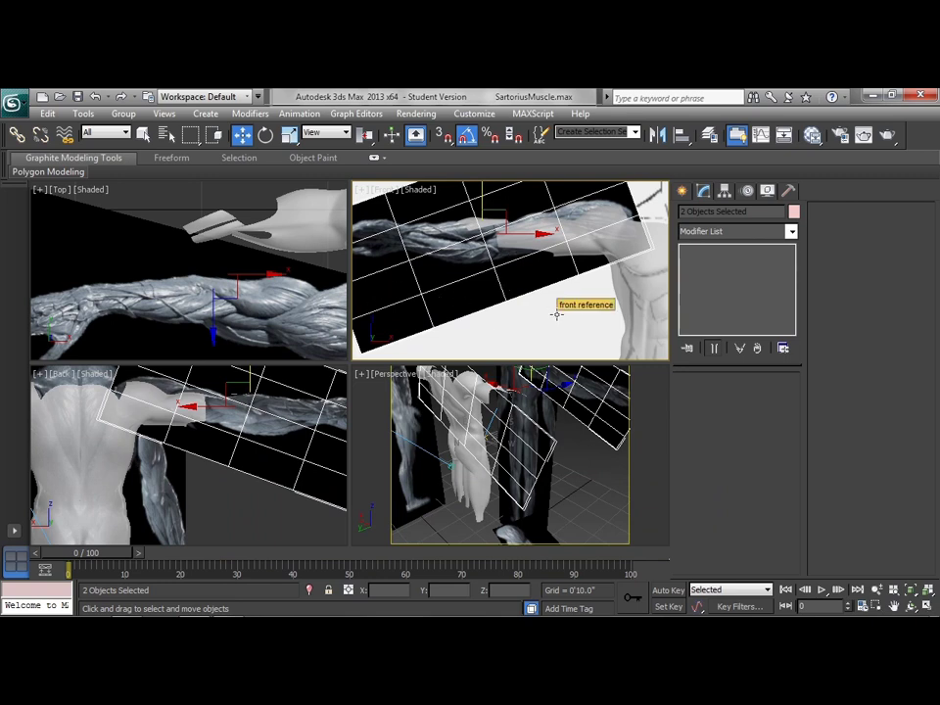
middle_drag(512, 290, 580, 303)
mouse_move(300, 302)
middle_down()
mouse_move(290, 278)
mouse_move(287, 287)
middle_up()
scroll(290, 278, down, 2)
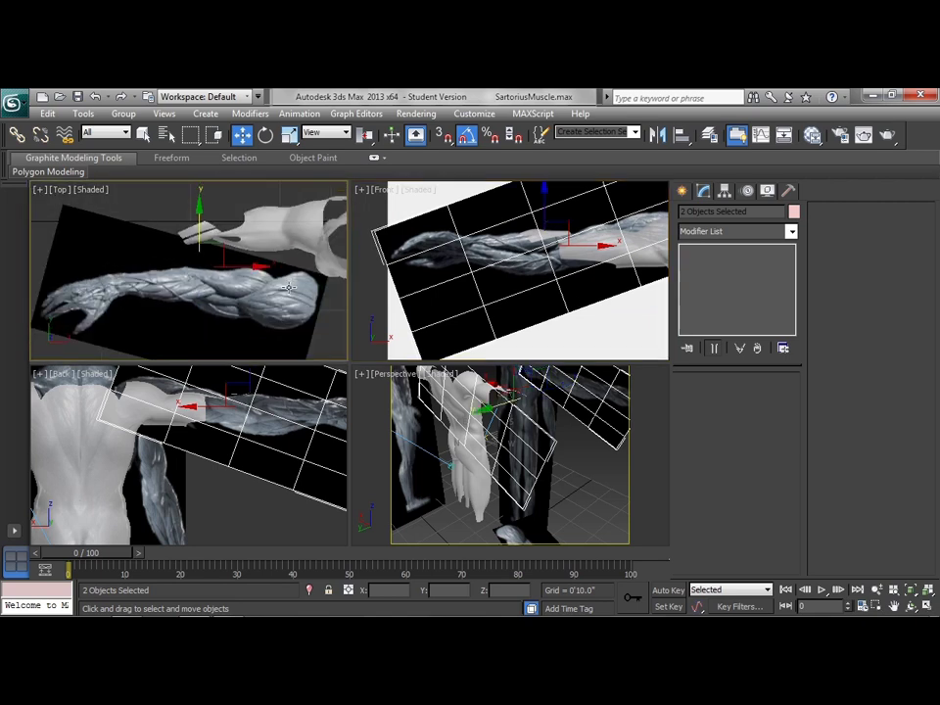
ctrl+click(285, 301)
drag(189, 242, 209, 183)
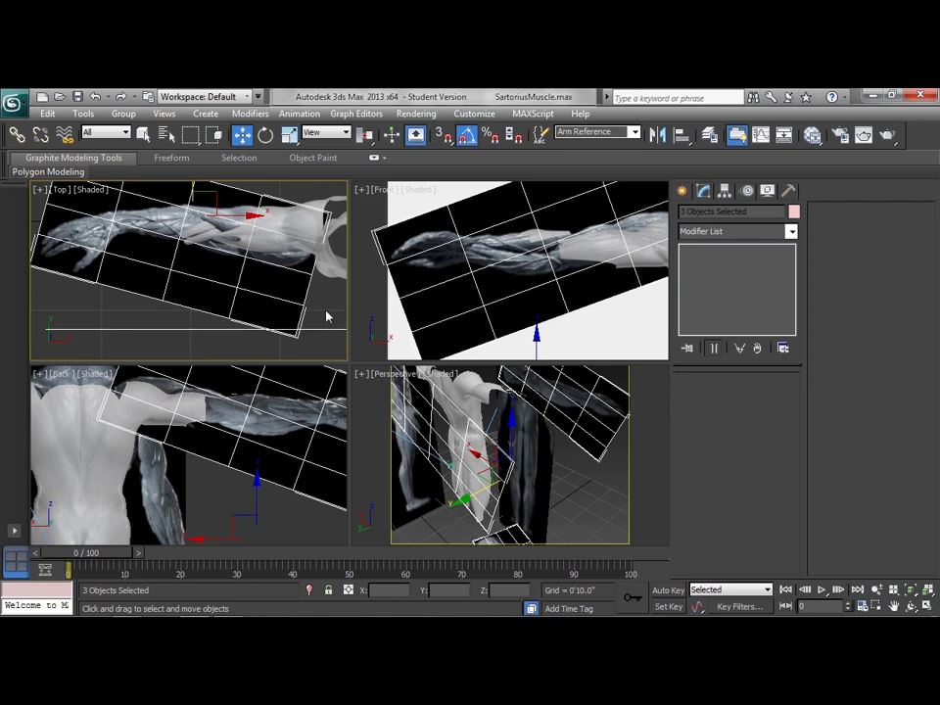
Rotate the arm side reference plane 5 degrees about Z in the top view to line up with the model's arm
click(288, 298)
right_click(288, 297)
click(301, 308)
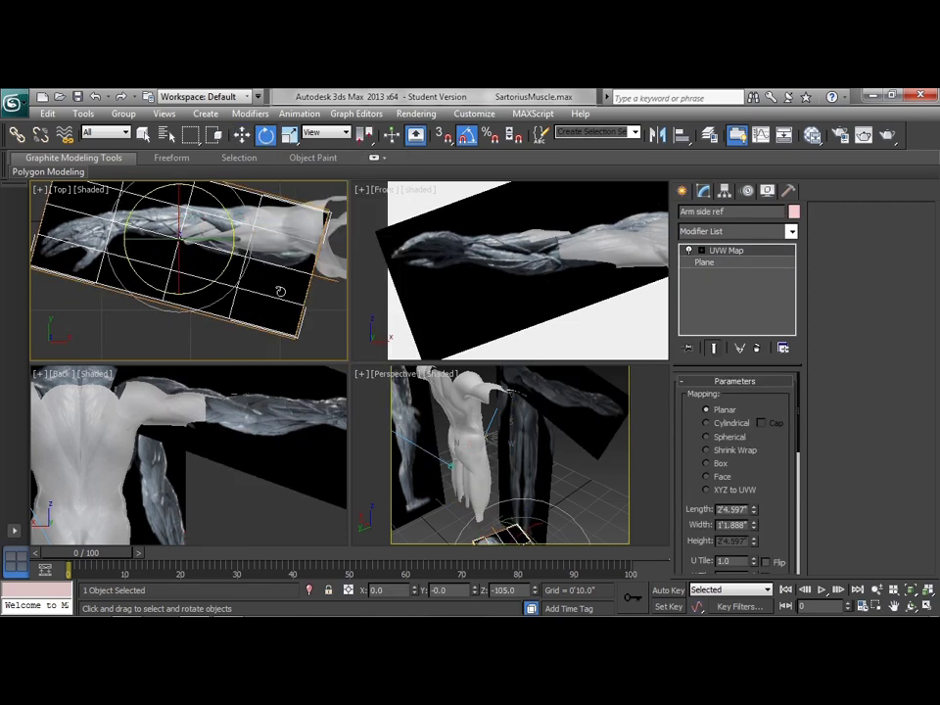
drag(226, 273, 228, 269)
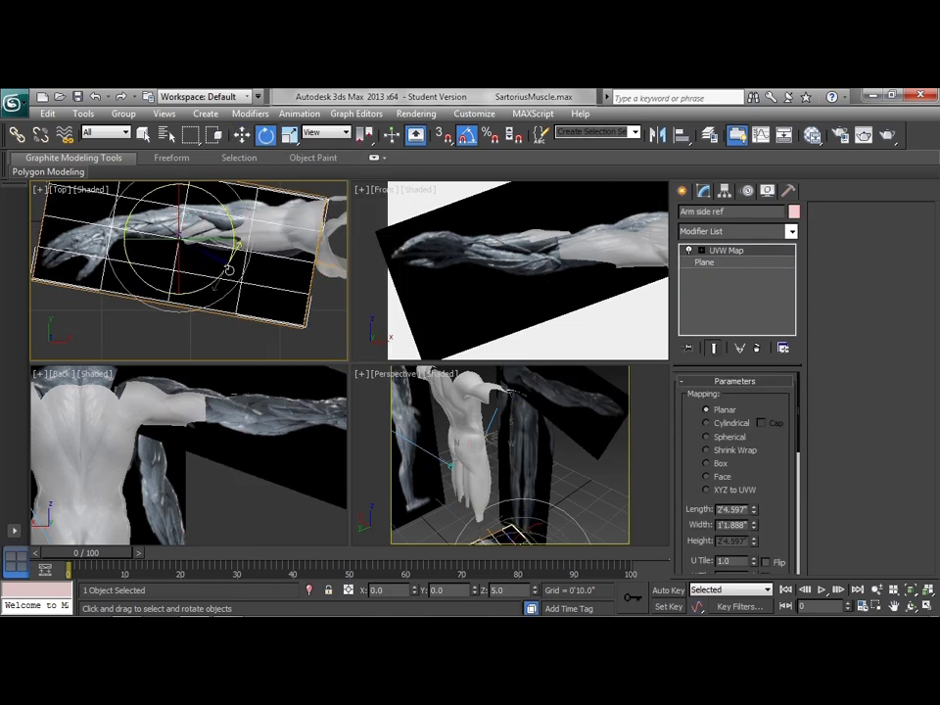
click(228, 269)
Select the back and front arm reference planes and rotate them together to match the model's arm, with angle snap switched off
middle_drag(258, 436, 257, 474)
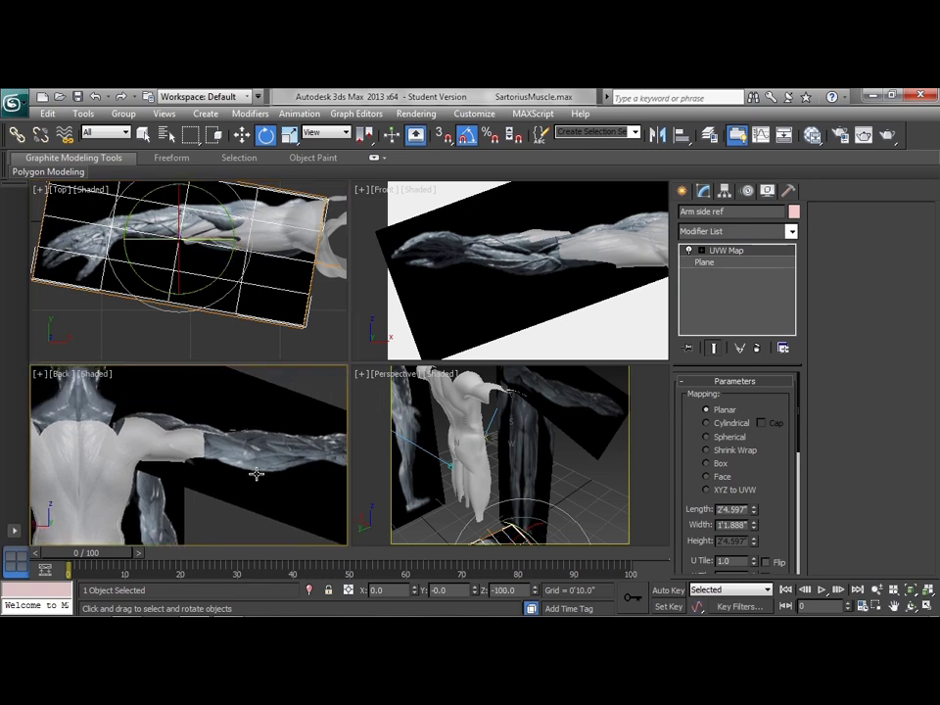
scroll(259, 466, up, 3)
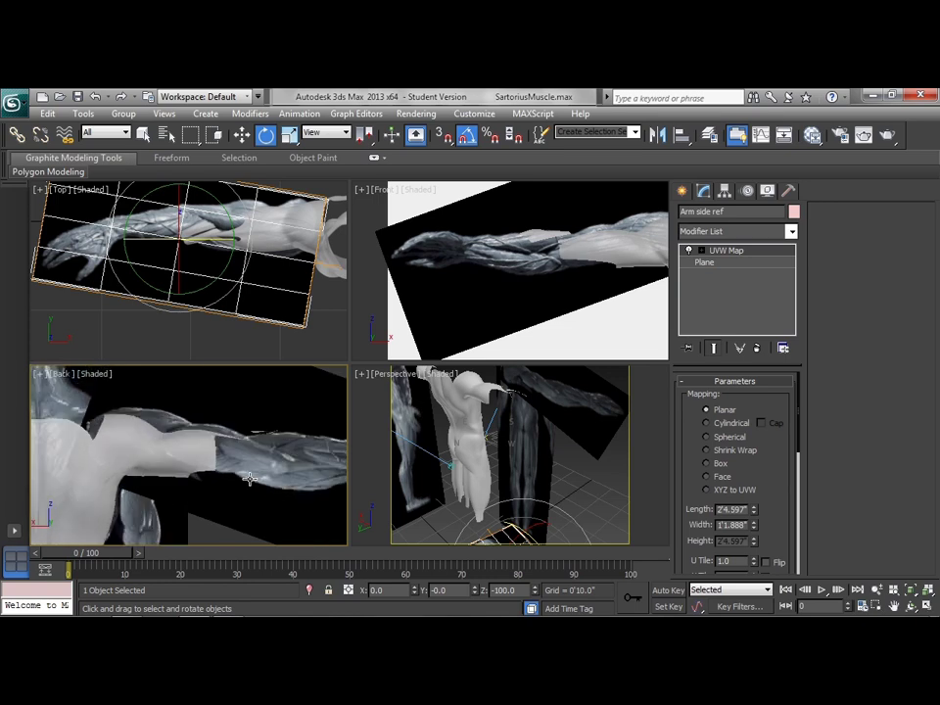
scroll(582, 302, up, 3)
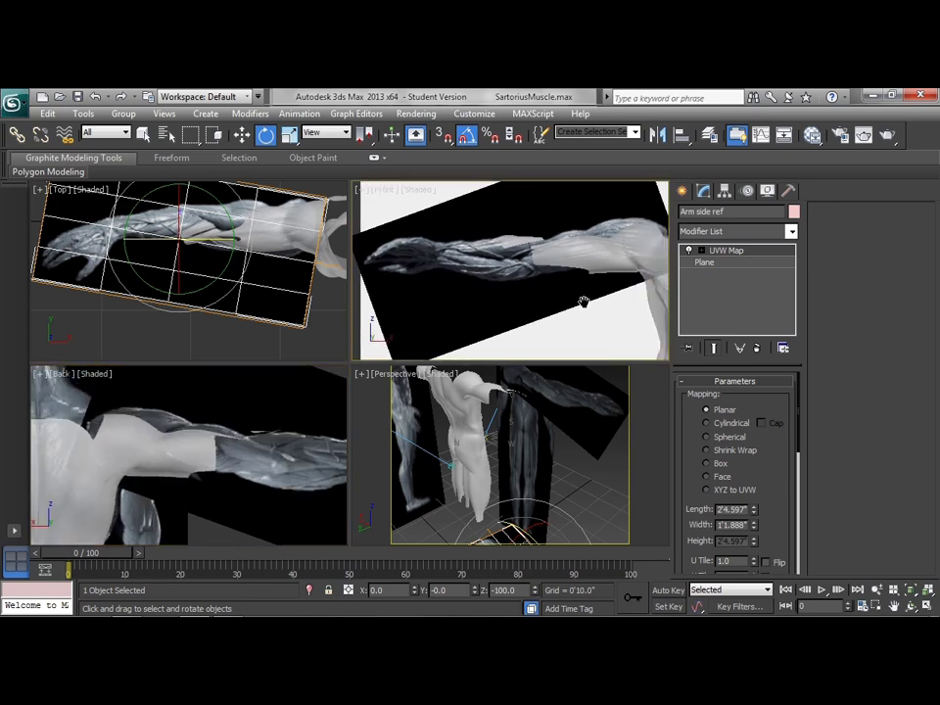
click(319, 438)
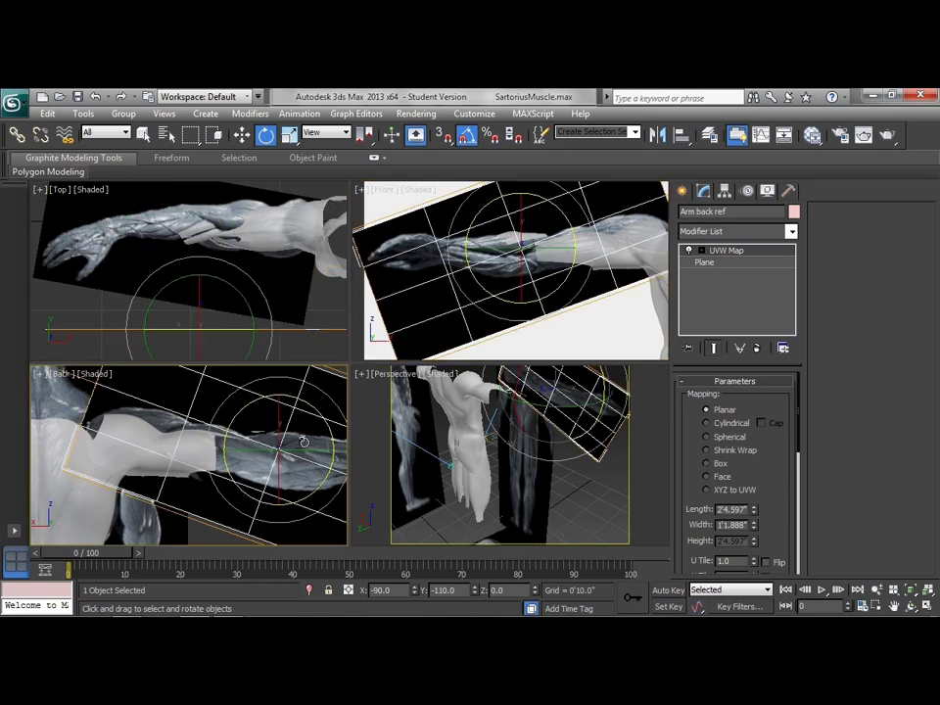
alt+middle_drag(576, 411, 477, 432)
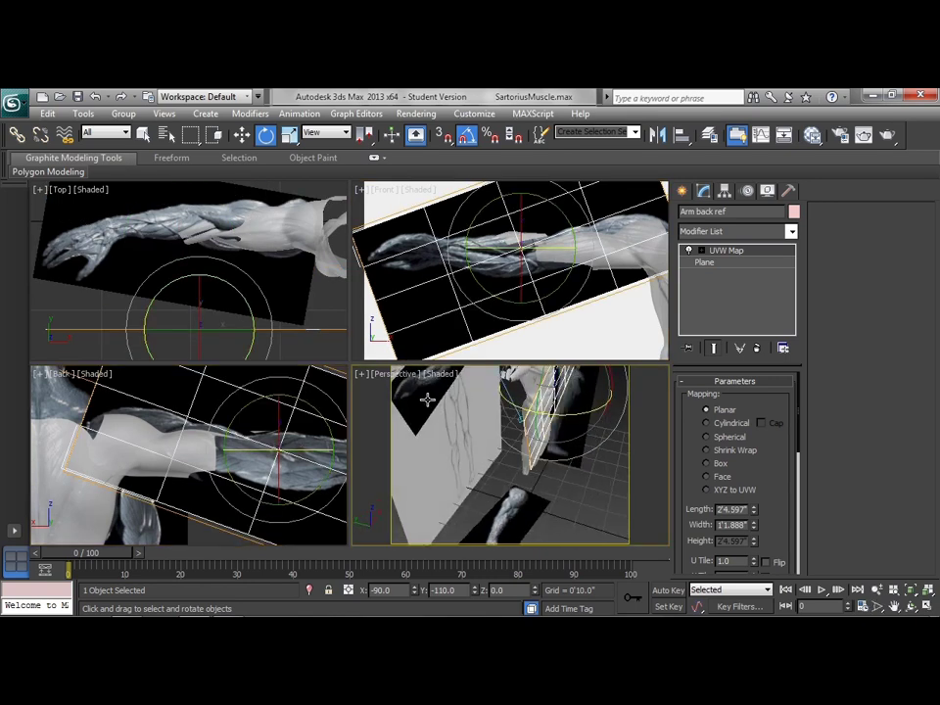
ctrl+click(525, 305)
drag(566, 280, 572, 288)
key(a)
Rotate only the arm front reference plane slightly in the front view to fit the arm's slope
middle_drag(274, 478, 179, 464)
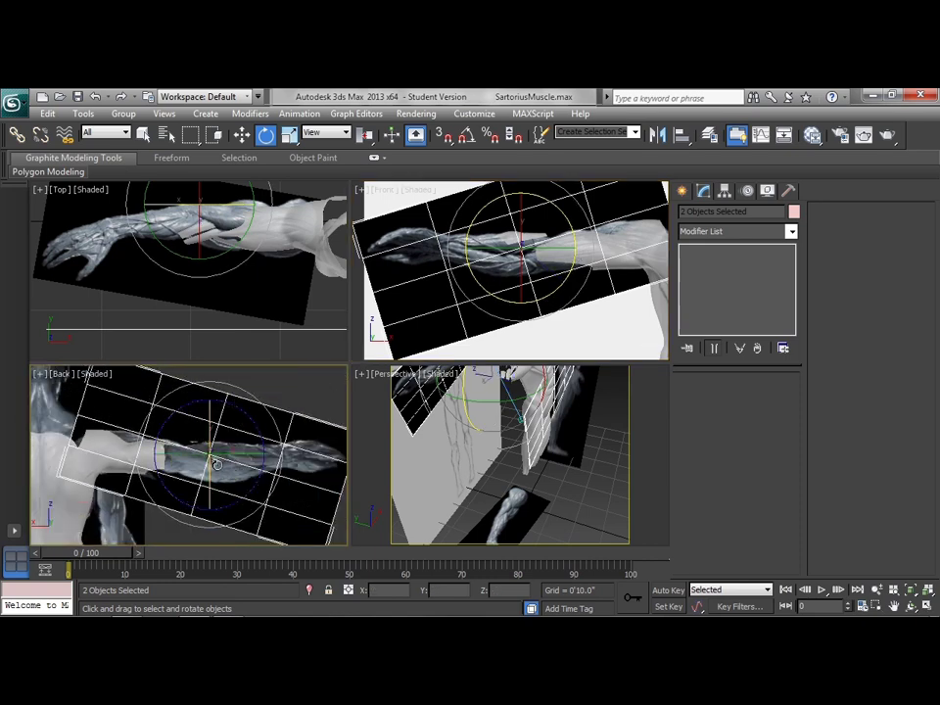
scroll(575, 294, down, 3)
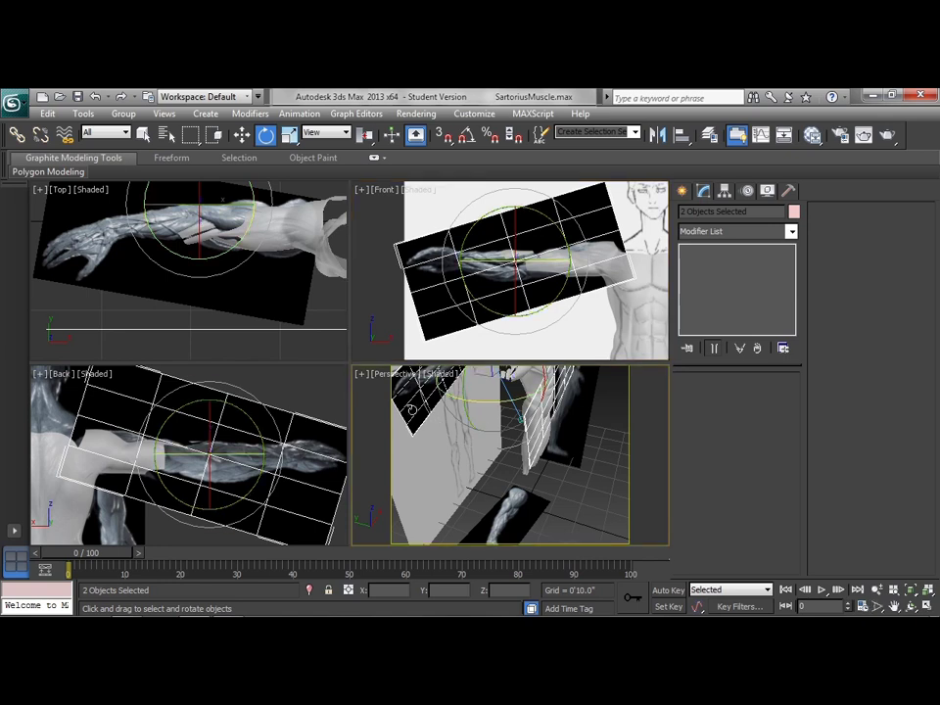
click(539, 344)
drag(561, 292, 560, 287)
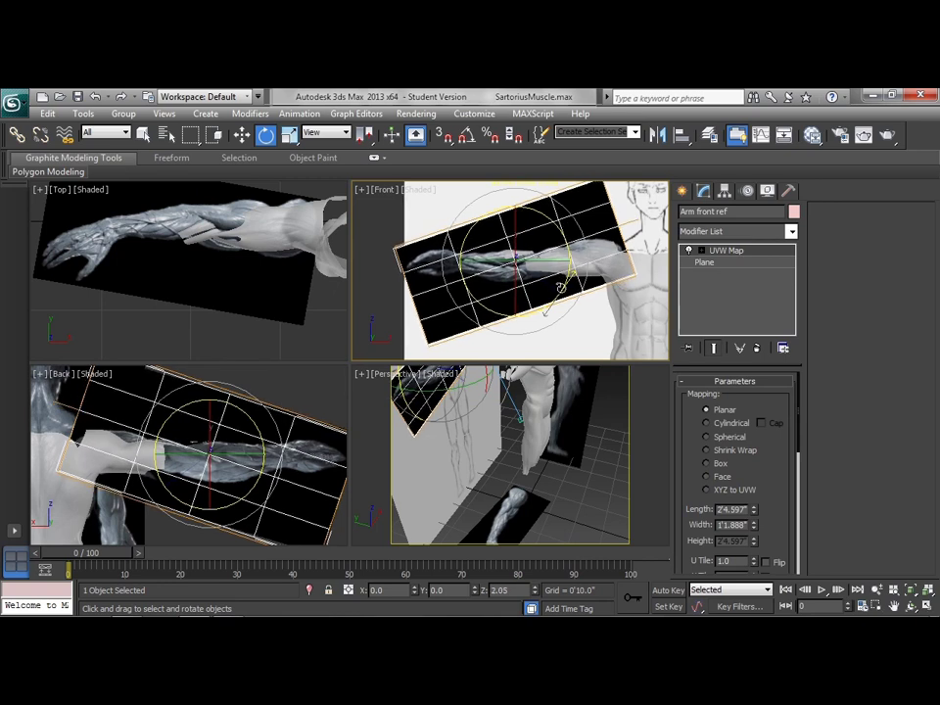
drag(560, 287, 554, 290)
Enter vertex editing on the body mesh and select the two elbow-side tip vertices of the loose forearm piece with the Move tool
click(627, 284)
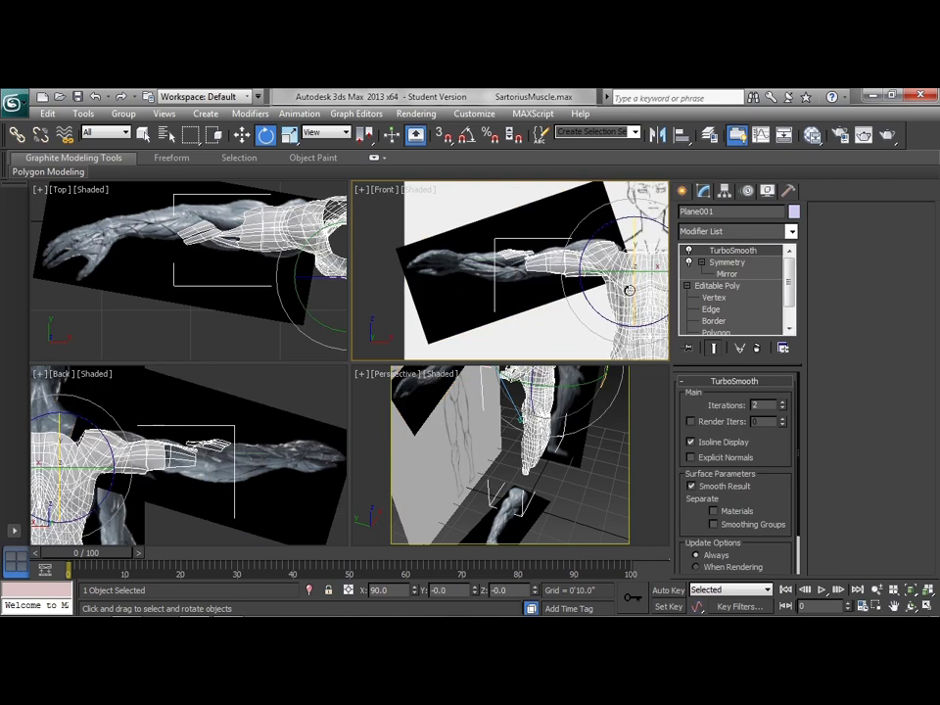
click(721, 333)
scroll(519, 289, up, 5)
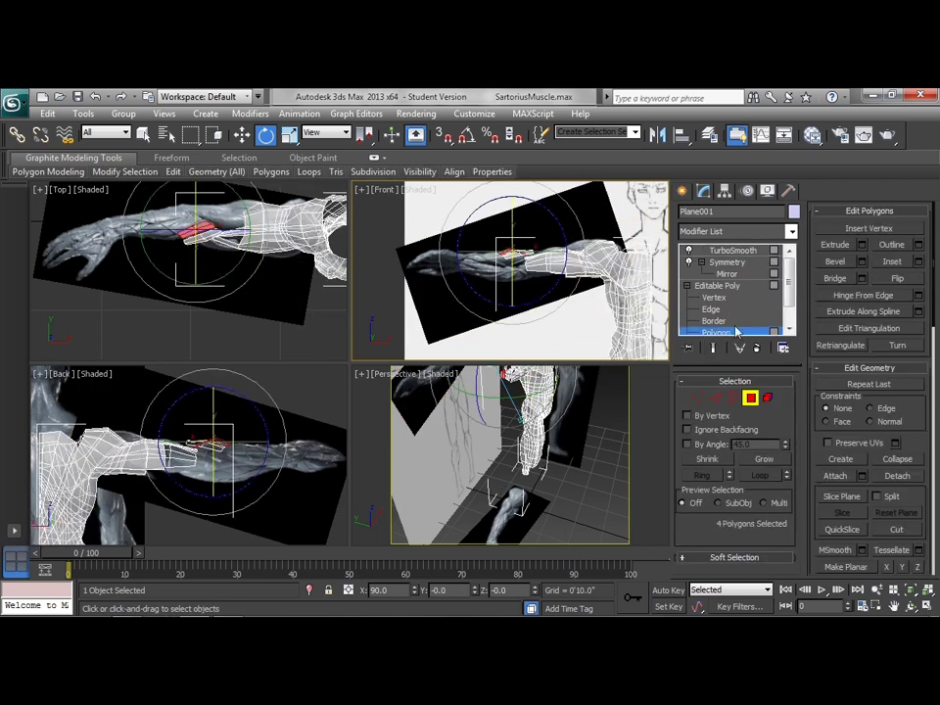
scroll(519, 289, up, 3)
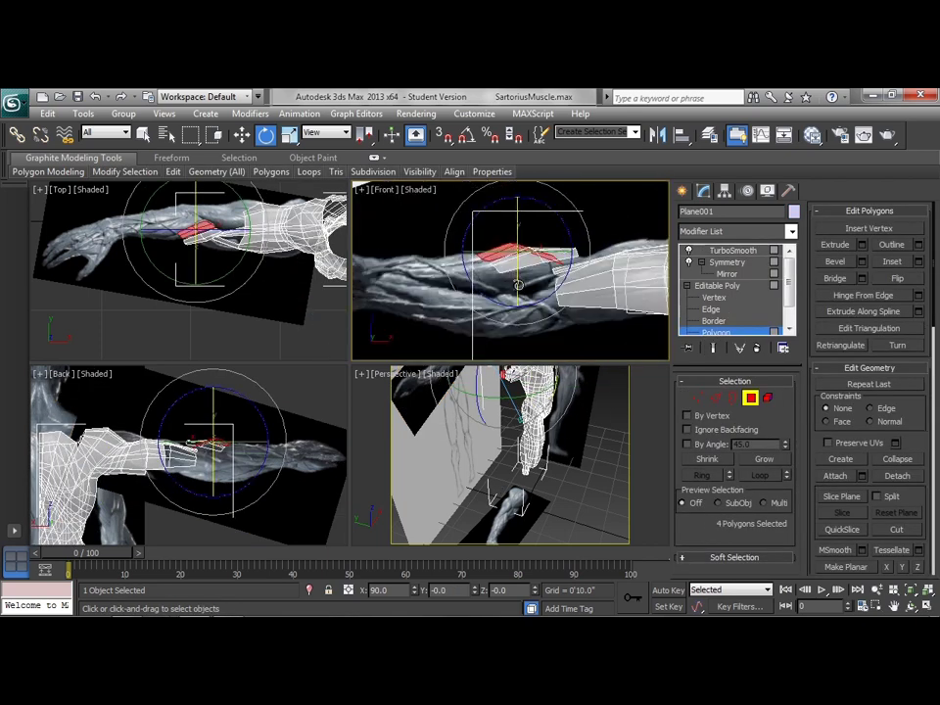
click(697, 397)
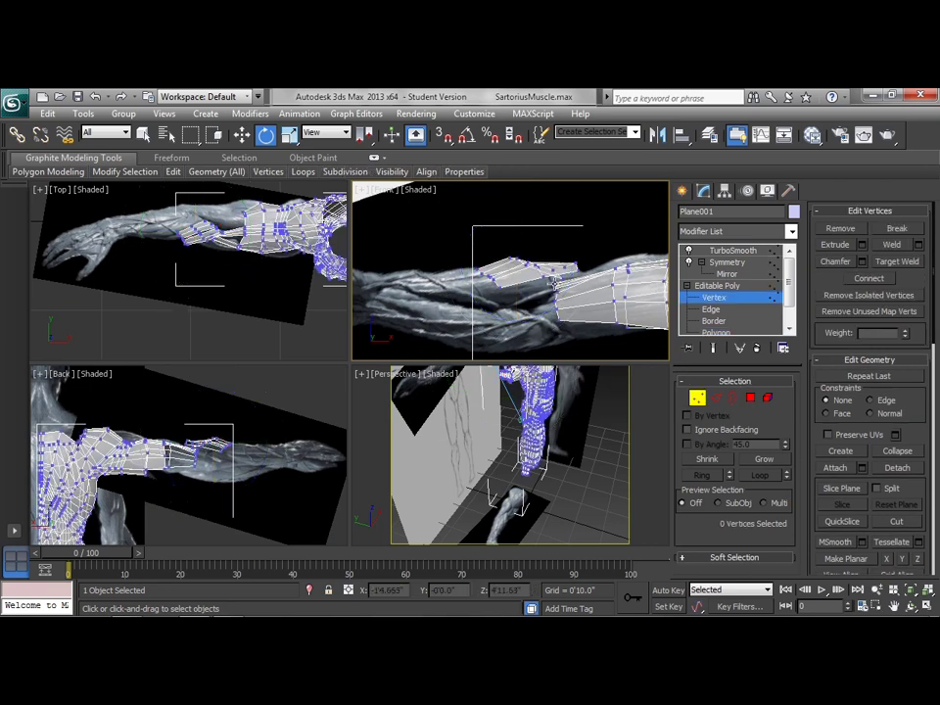
drag(584, 256, 573, 282)
right_click(589, 243)
click(604, 310)
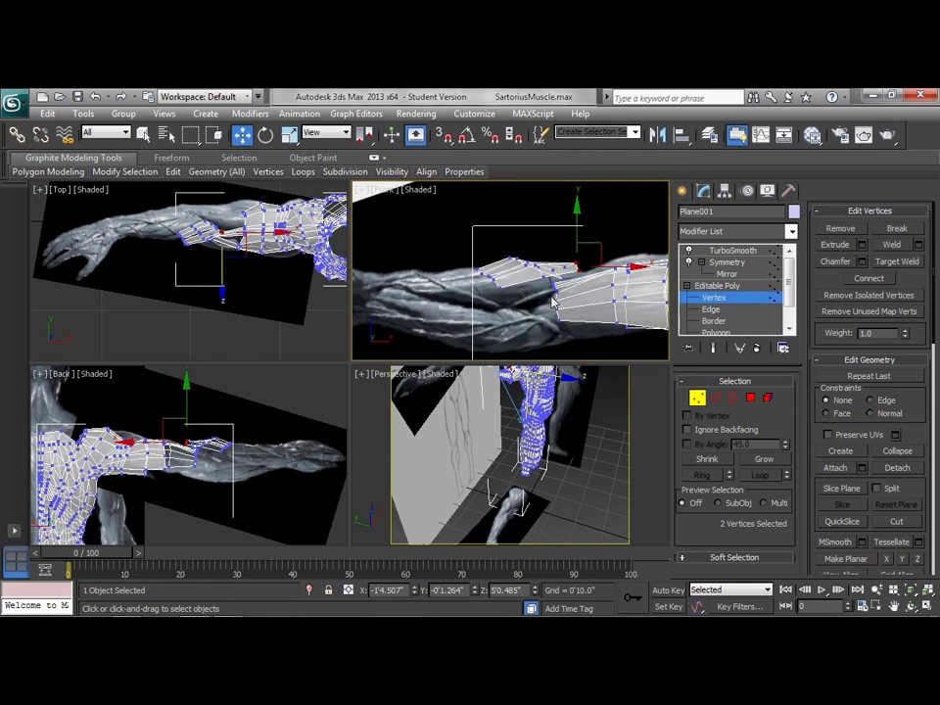
Move the end vertices of the thin strip at the upper arm's open edge to follow the muscle in the top view
scroll(233, 274, up, 6)
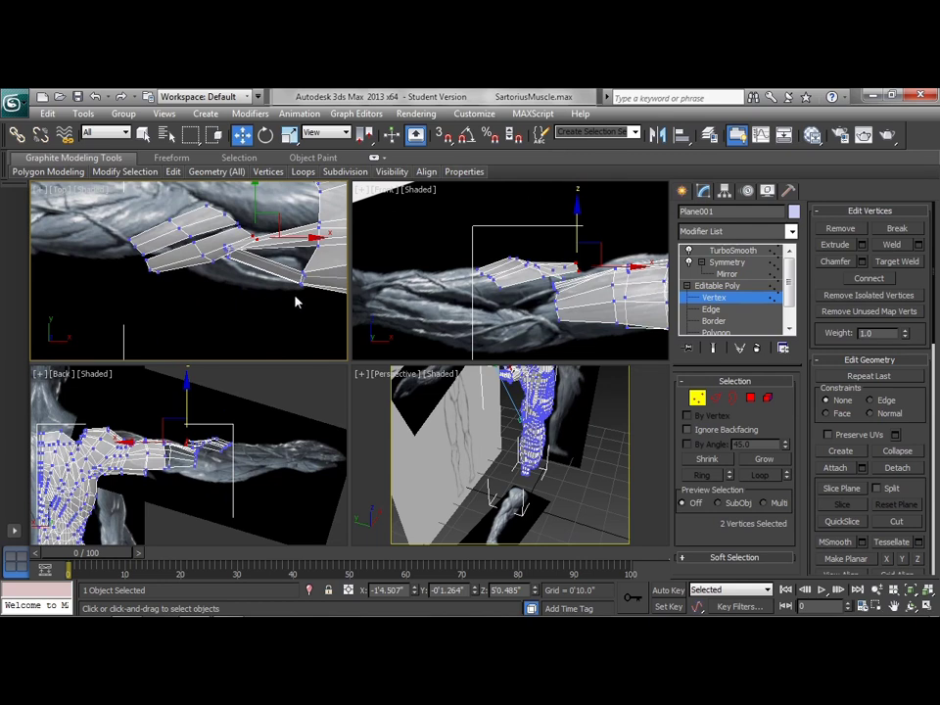
drag(305, 278, 325, 264)
drag(227, 259, 251, 249)
click(216, 275)
Select the vertices at the upper arm's open end and reposition them over the elbow muscles in the top view
scroll(564, 307, up, 5)
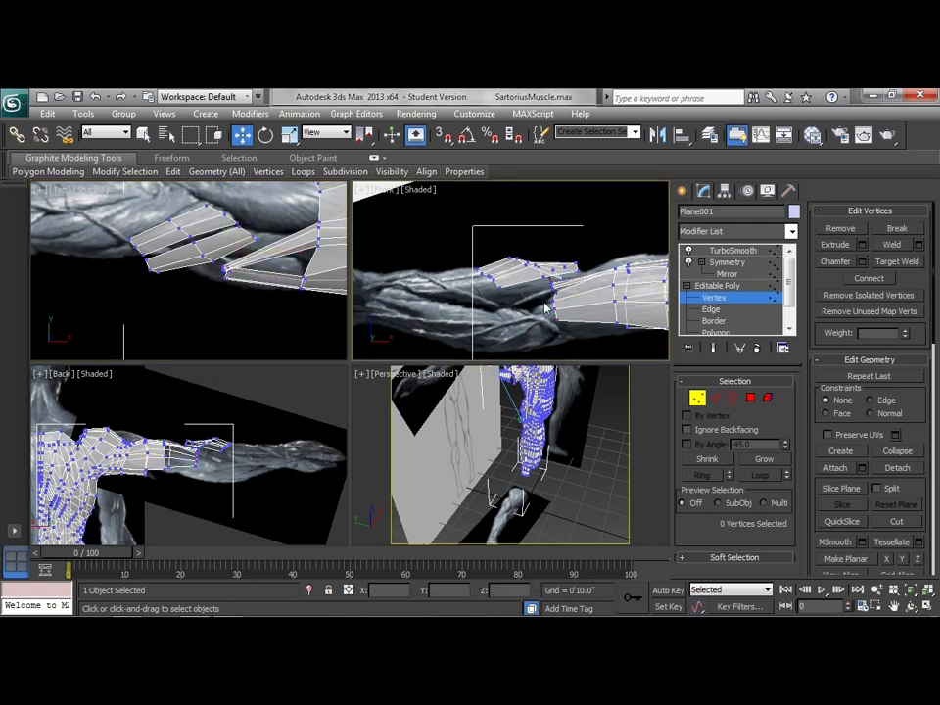
drag(547, 297, 566, 315)
right_click(257, 284)
mouse_move(246, 253)
mouse_down()
mouse_move(250, 237)
mouse_move(239, 233)
mouse_up()
middle_drag(240, 234, 233, 264)
mouse_move(317, 265)
mouse_down()
mouse_move(332, 238)
mouse_move(326, 273)
mouse_move(329, 260)
mouse_up()
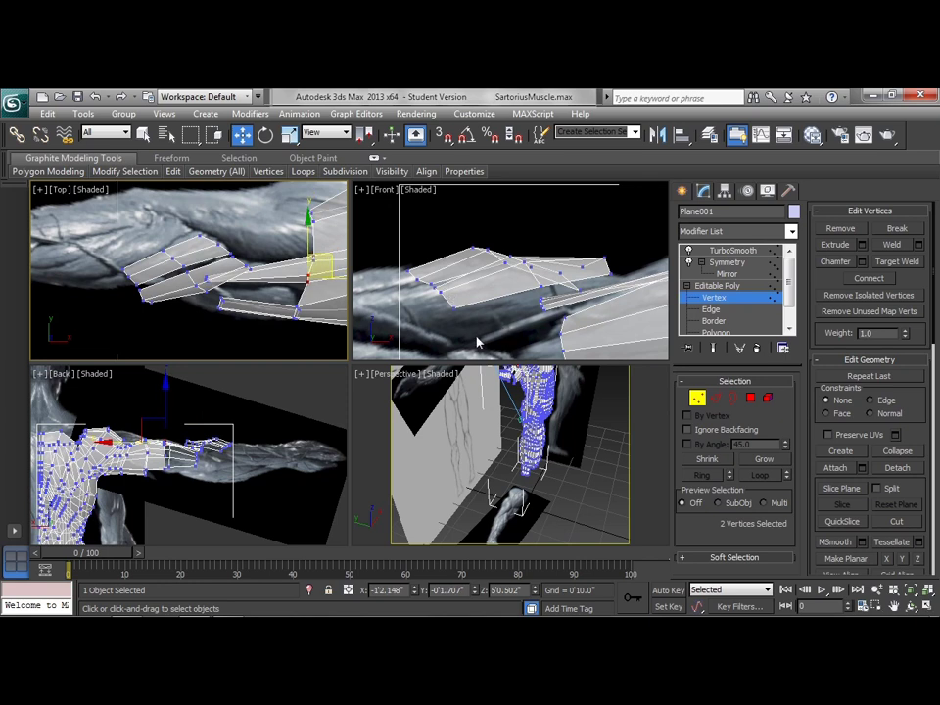
Lower the upper vertices of the arm's open elbow edge onto the muscle outline in the front view
middle_drag(524, 334, 508, 325)
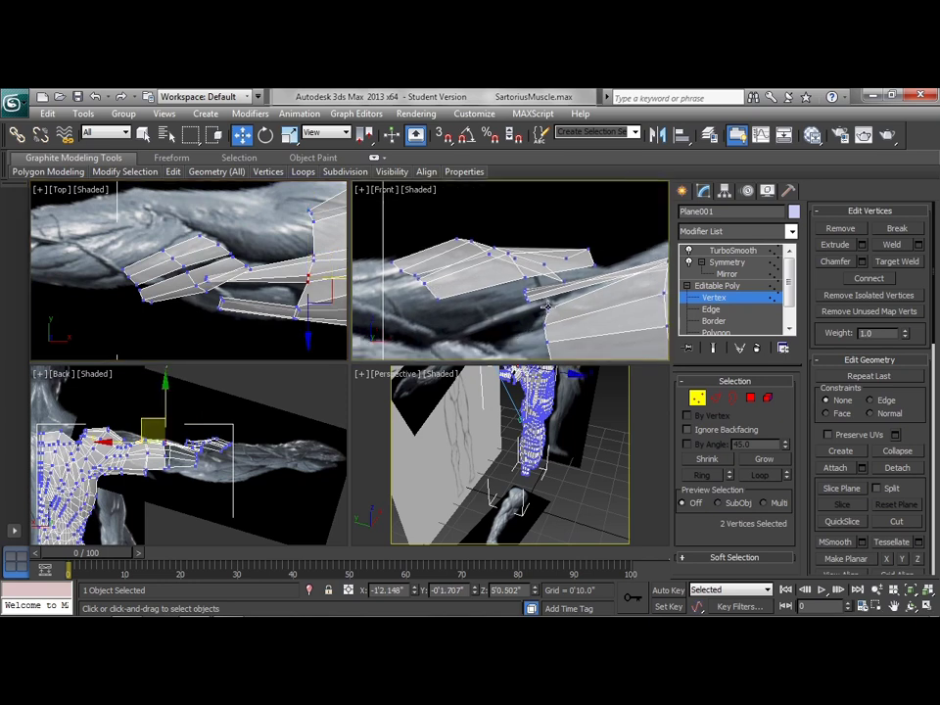
drag(522, 311, 552, 317)
click(555, 313)
click(545, 329)
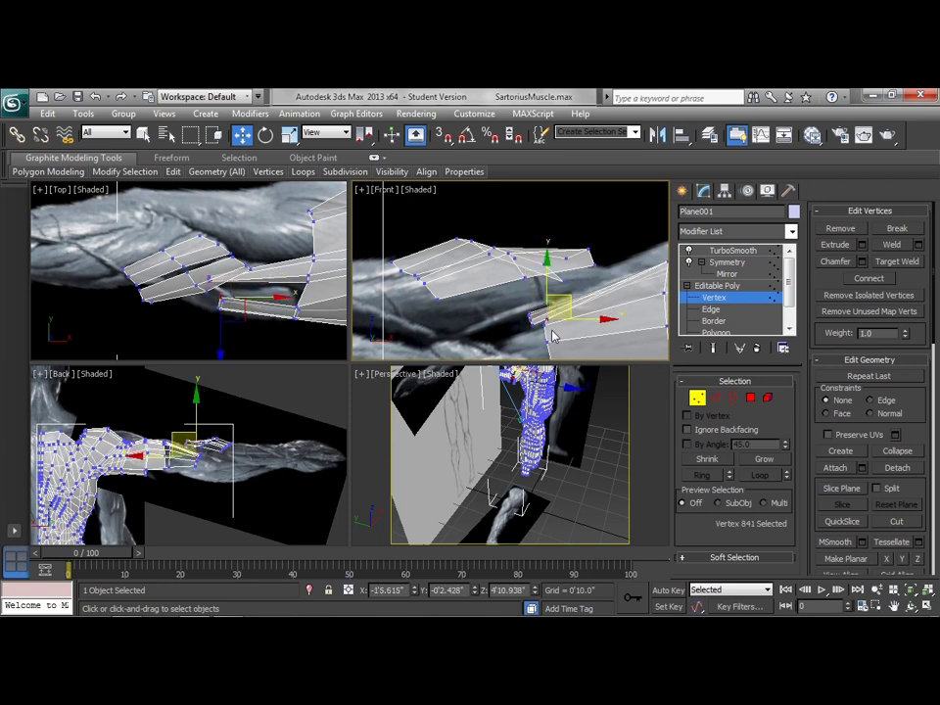
middle_drag(544, 335, 541, 304)
click(538, 301)
drag(540, 315, 546, 326)
Move the vertices along the upper arm's underside and lower middle down to match the front arm reference
middle_drag(614, 321, 496, 309)
drag(529, 333, 563, 310)
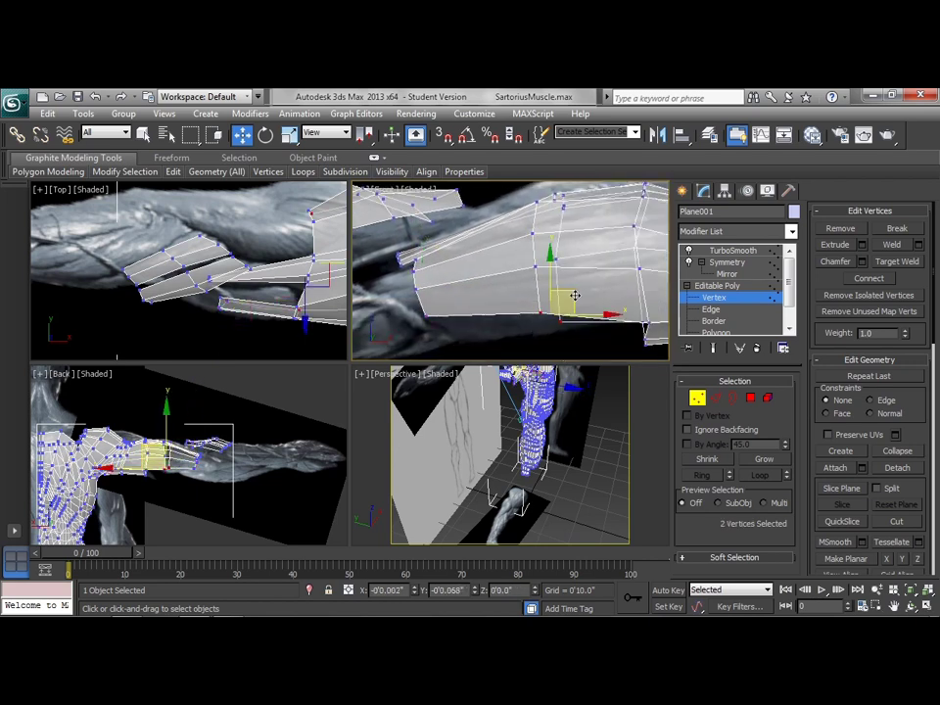
click(539, 318)
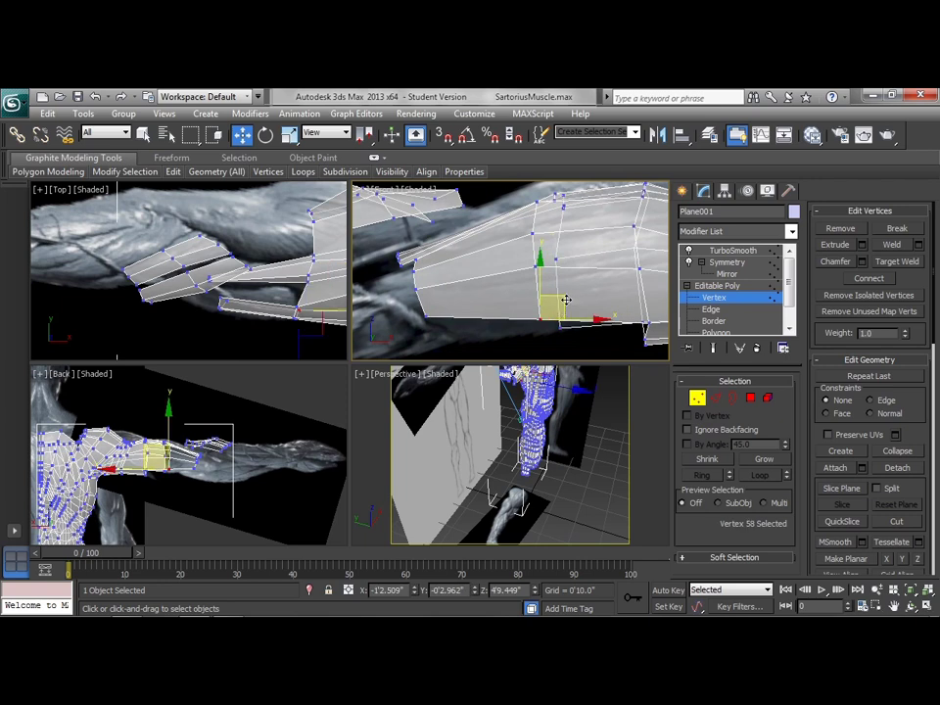
click(536, 272)
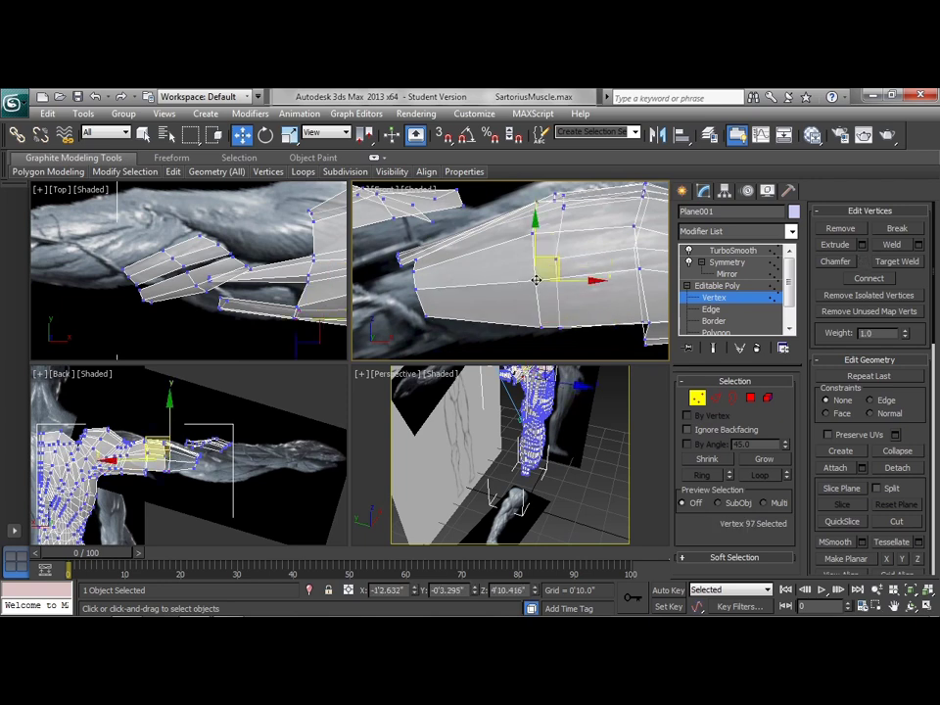
middle_drag(535, 280, 495, 293)
click(585, 300)
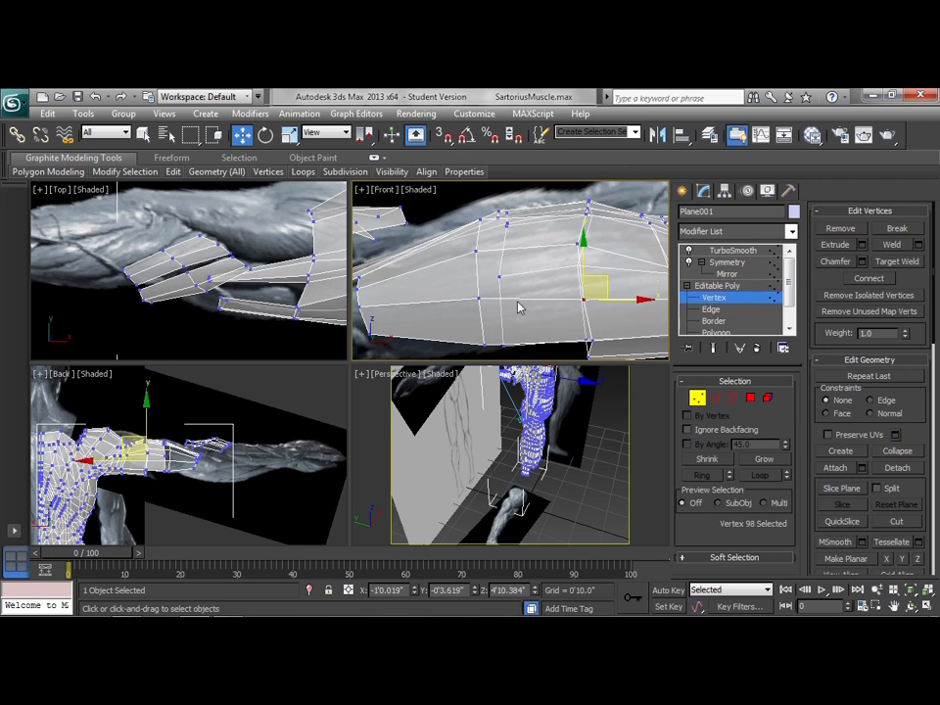
click(478, 298)
Shape the open elbow edge in the front view by moving its middle, bottom and top vertices to the muscle border
middle_drag(370, 308, 451, 315)
click(442, 311)
drag(442, 312, 444, 328)
middle_drag(447, 353, 454, 322)
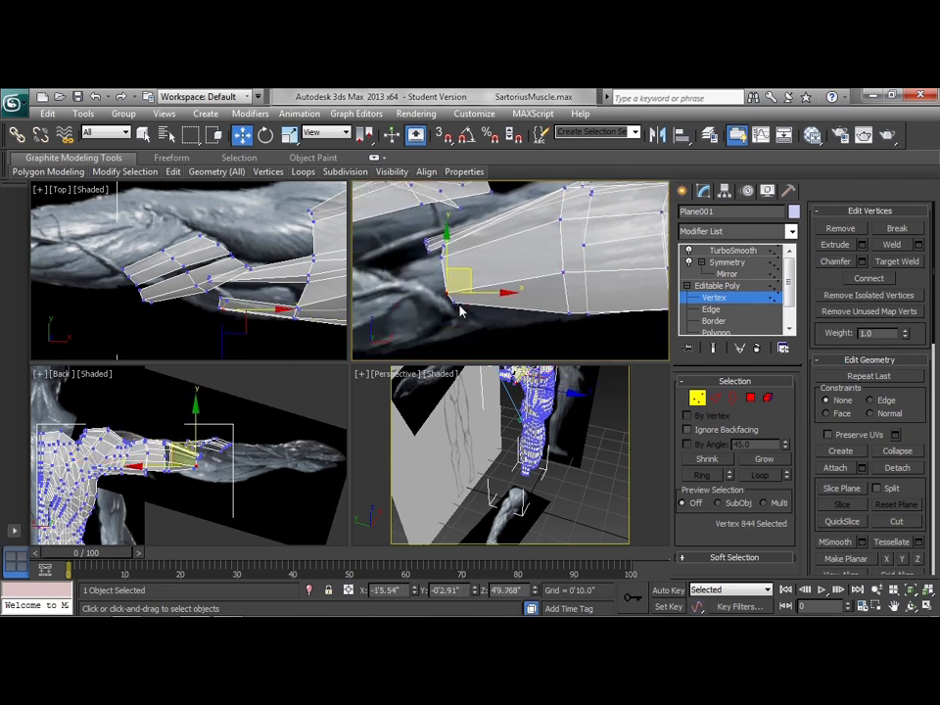
click(459, 313)
mouse_move(443, 259)
mouse_down()
mouse_move(439, 272)
mouse_move(438, 258)
mouse_up()
click(439, 250)
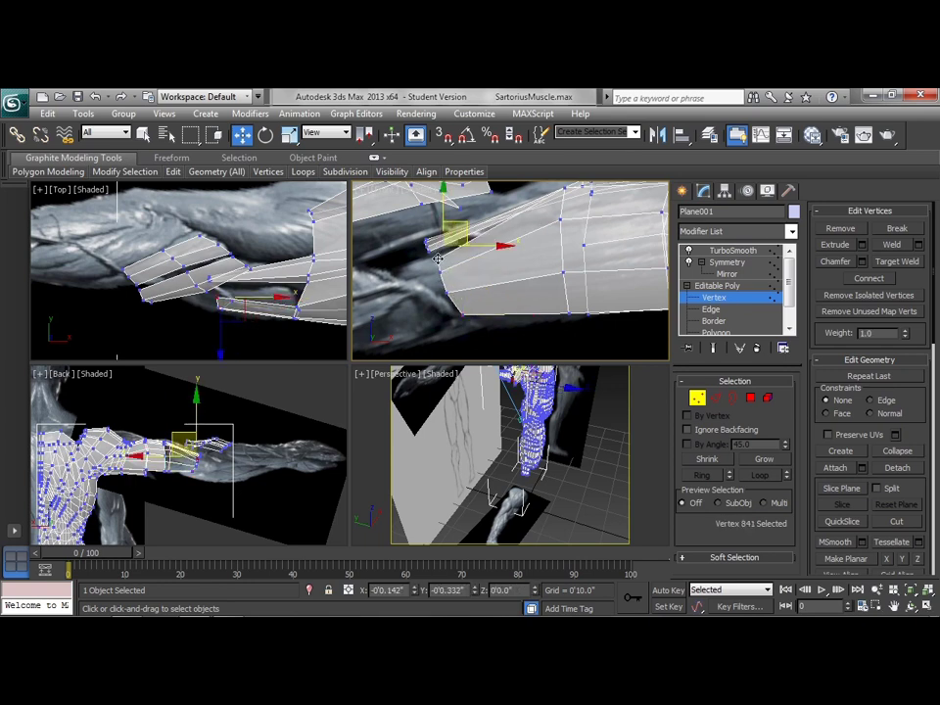
Adjust the vertices near the top of the upper arm in the front view to even out the mesh along the muscle
key(f)
click(531, 245)
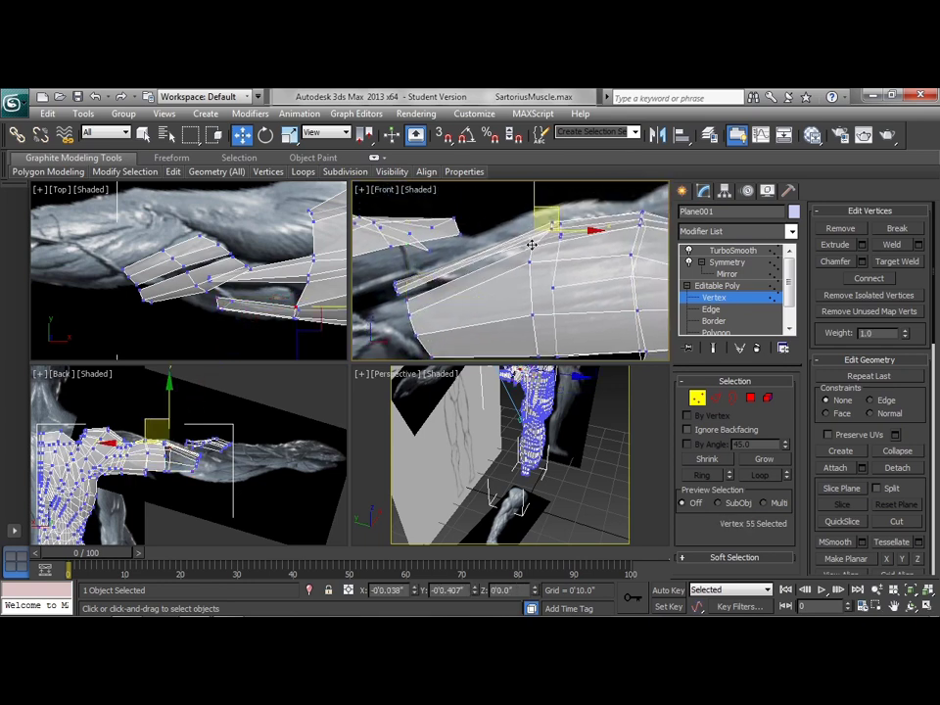
drag(531, 245, 565, 285)
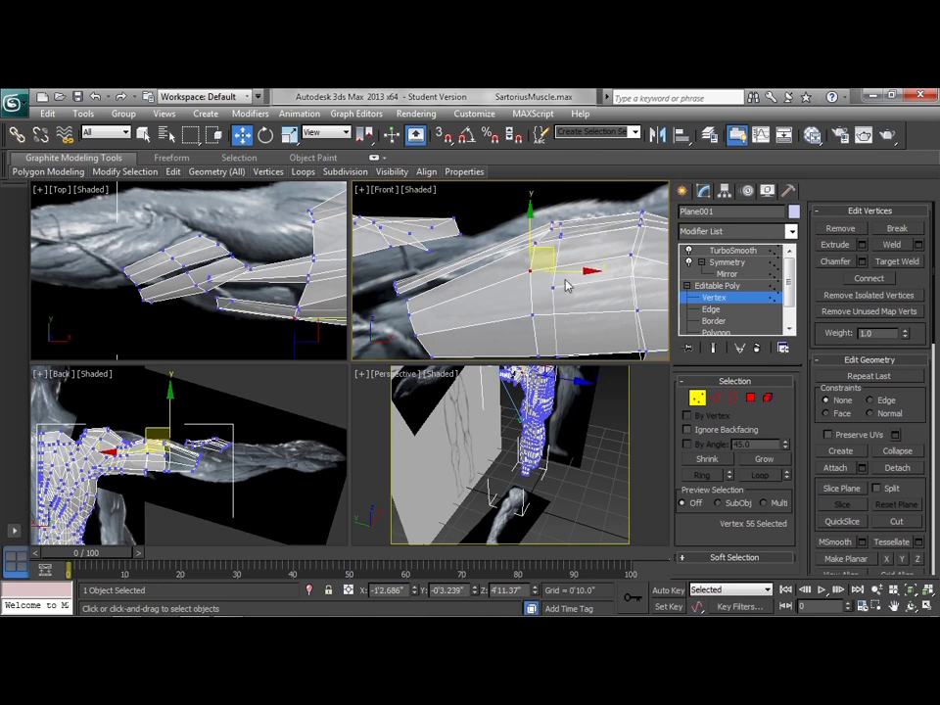
scroll(592, 237, up, 3)
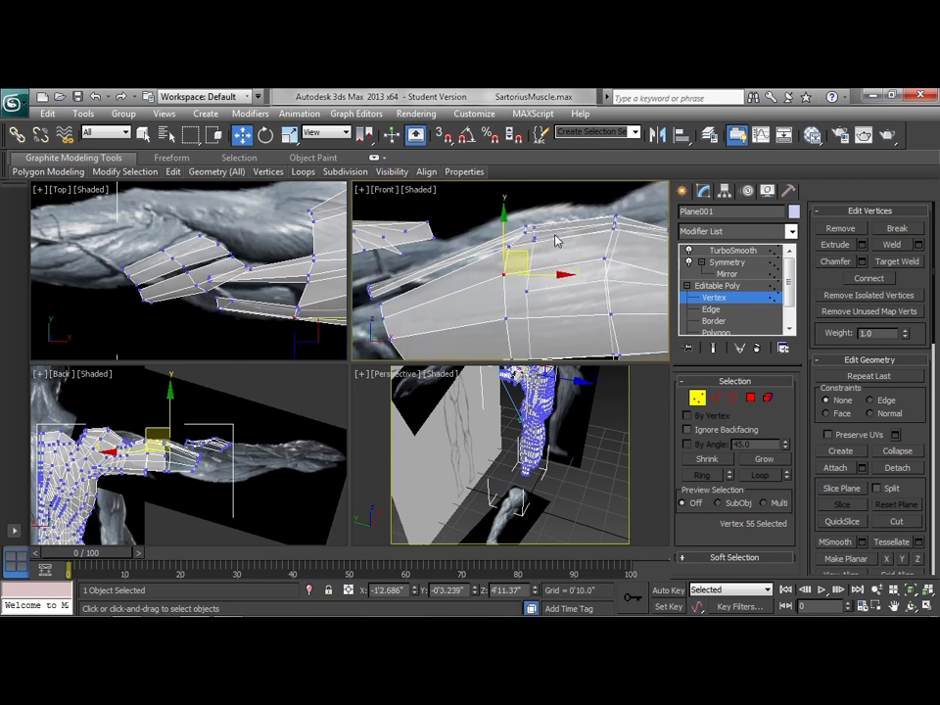
middle_drag(616, 239, 598, 263)
drag(498, 224, 486, 251)
Move the inner, upper and outer edge vertices of the forearm strip to fit the muscle in the top view
click(250, 267)
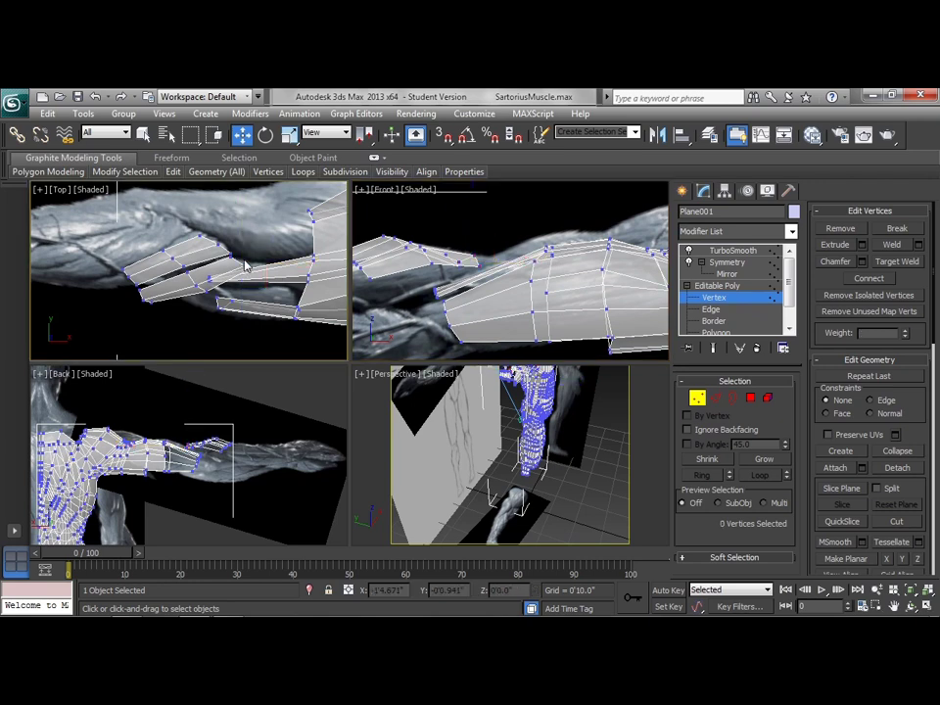
drag(250, 267, 260, 260)
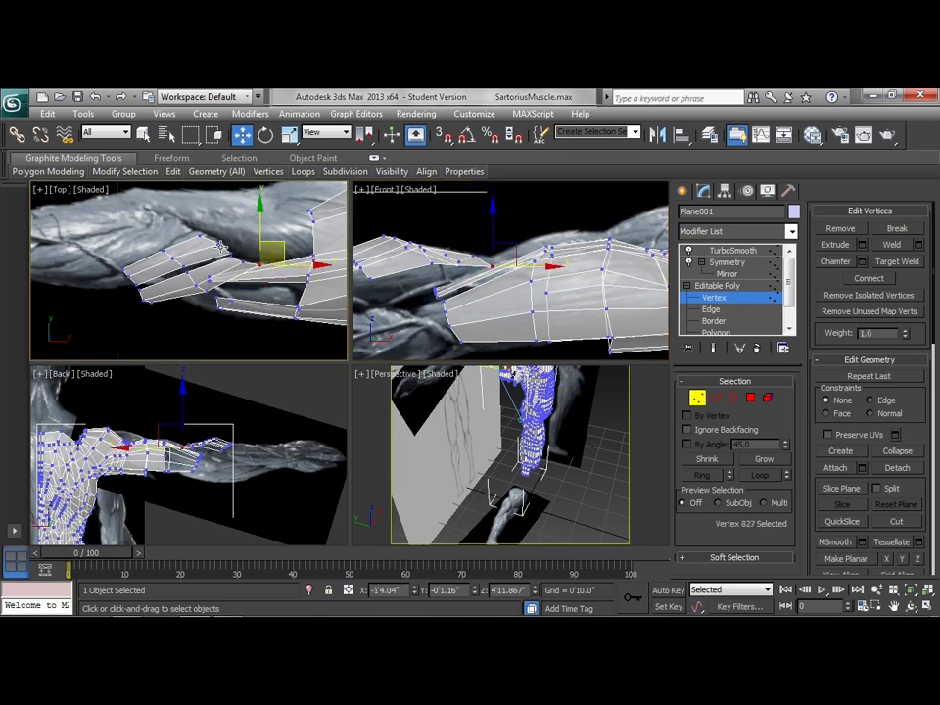
click(200, 232)
drag(201, 232, 202, 228)
drag(135, 286, 127, 280)
middle_drag(414, 294, 523, 290)
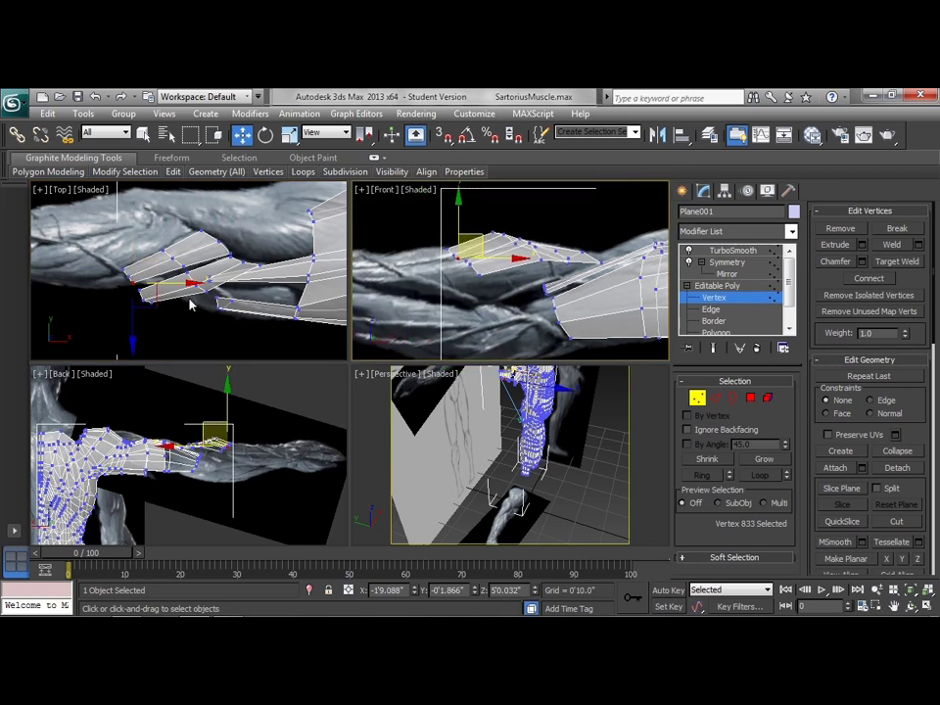
Reposition the forearm strip's lower outer-end vertices in the top view and lower its bottom corner in the front view to follow the muscle
drag(125, 289, 172, 263)
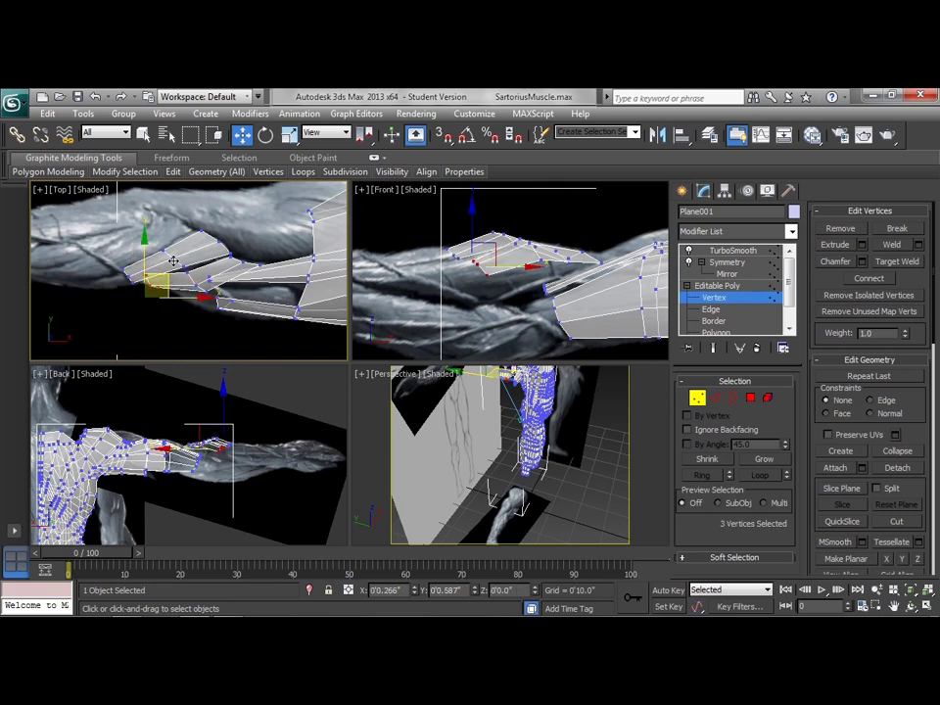
drag(172, 260, 179, 245)
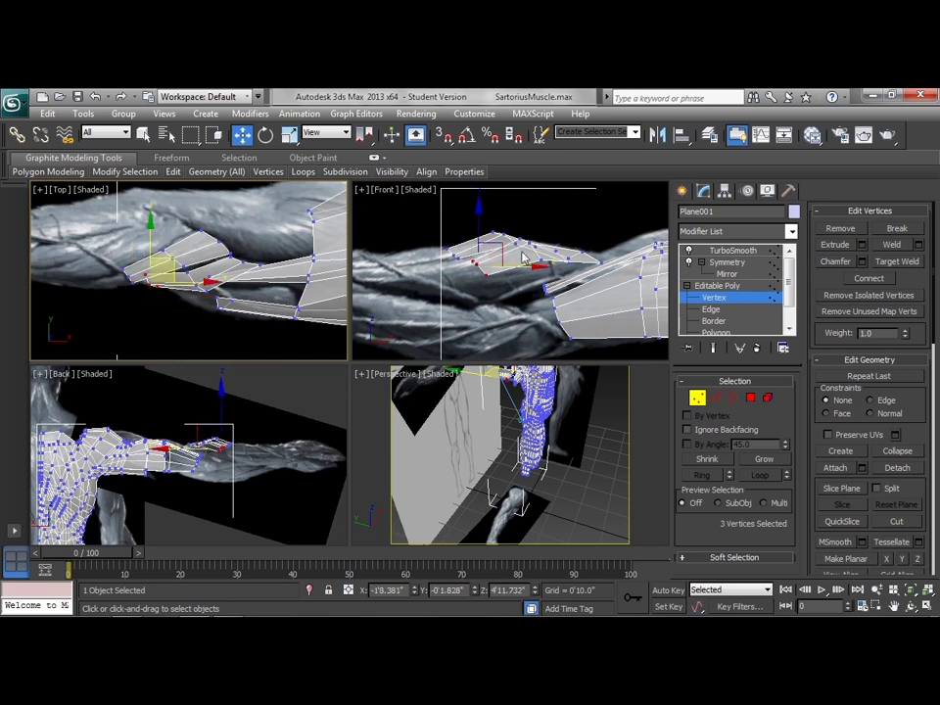
right_click(502, 250)
drag(502, 246, 474, 286)
right_click(482, 296)
click(501, 304)
click(463, 269)
click(468, 272)
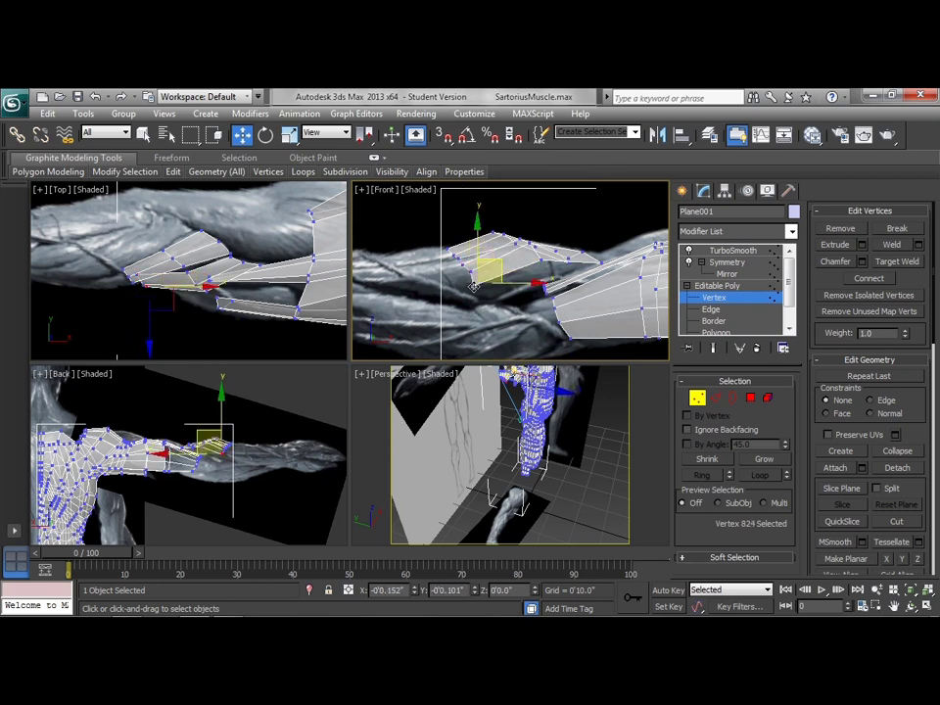
Move the middle and elbow-side vertices of the upper forearm strip in the front view to match the muscle's outline
click(525, 260)
click(536, 274)
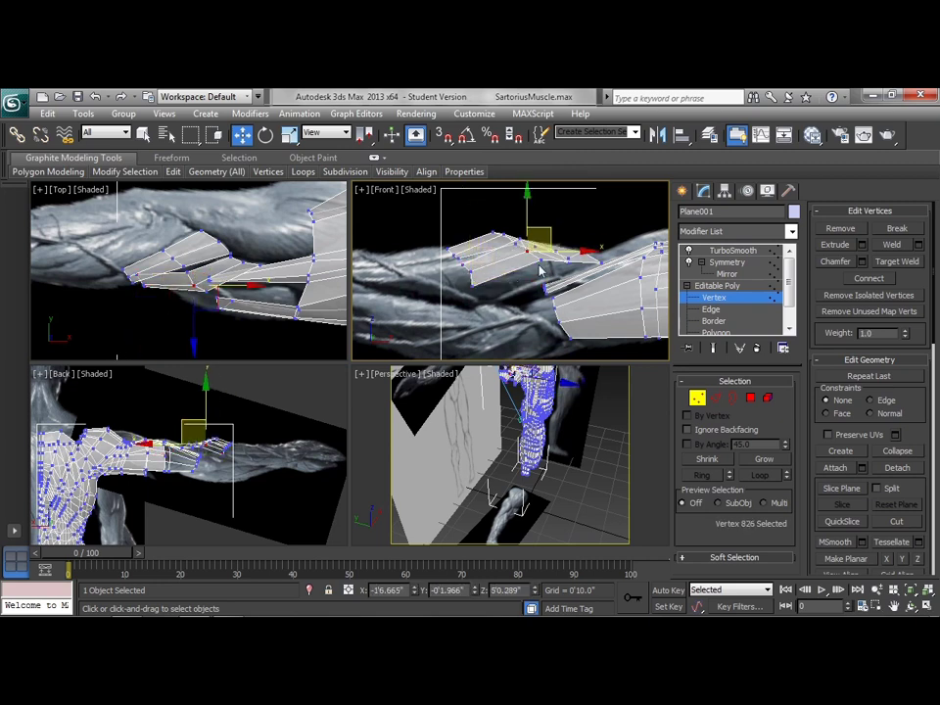
drag(521, 241, 516, 247)
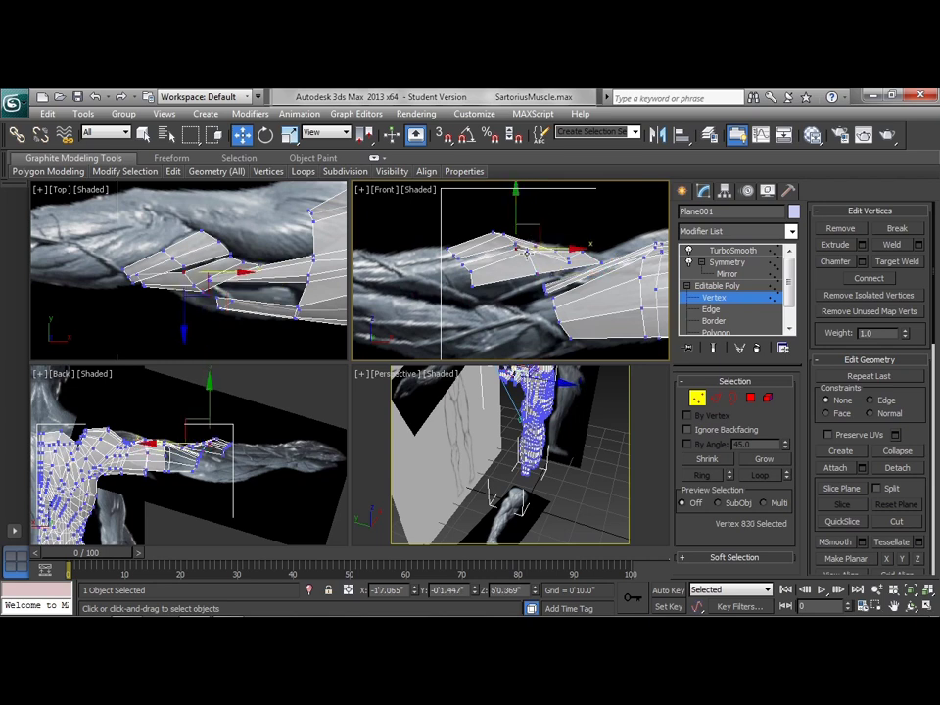
click(536, 274)
click(532, 277)
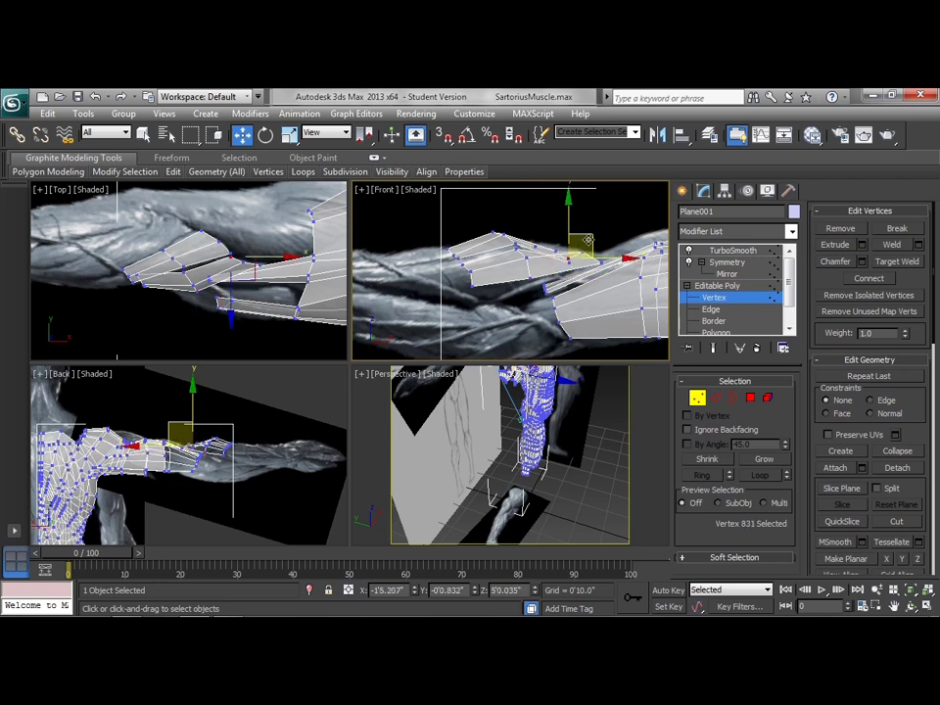
click(584, 253)
drag(599, 254, 607, 269)
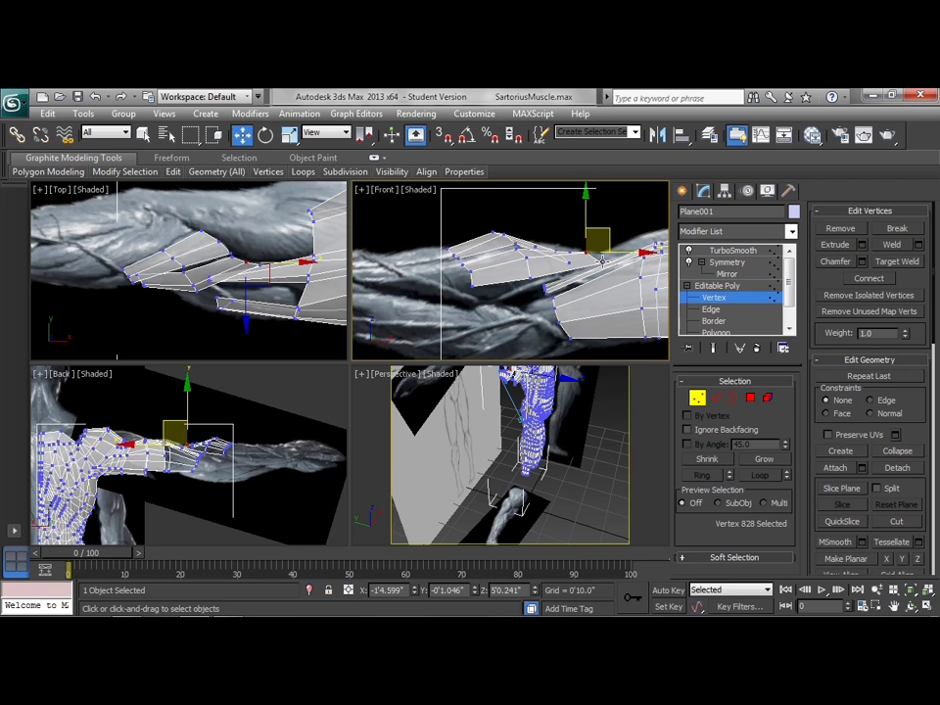
Select the four lower polygons of the upper forearm strip and copy them below the original in the front view
scroll(545, 281, down, 3)
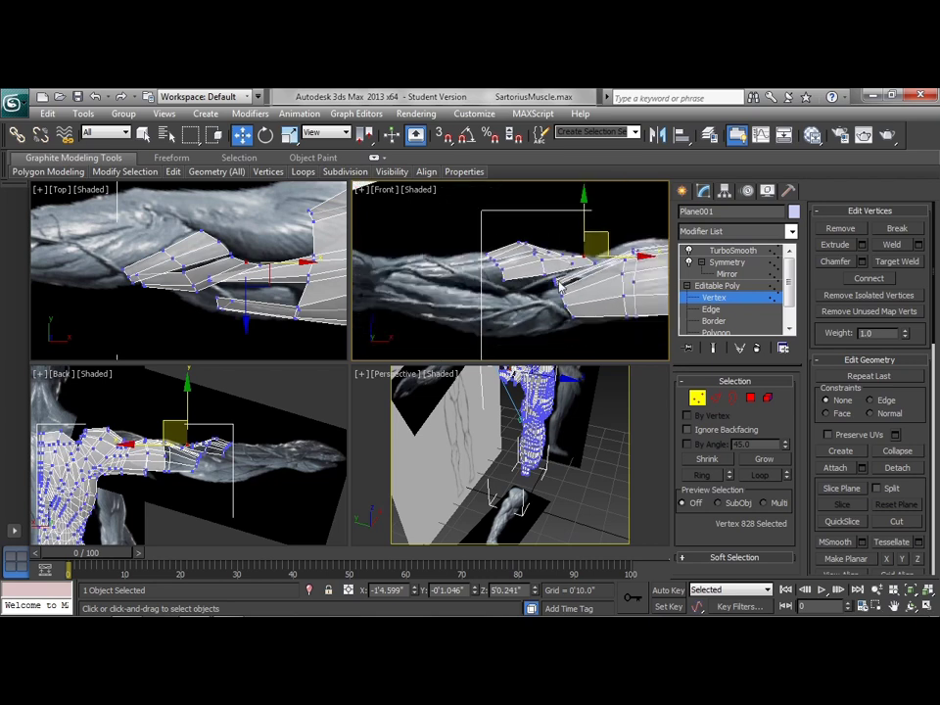
middle_drag(534, 305, 465, 303)
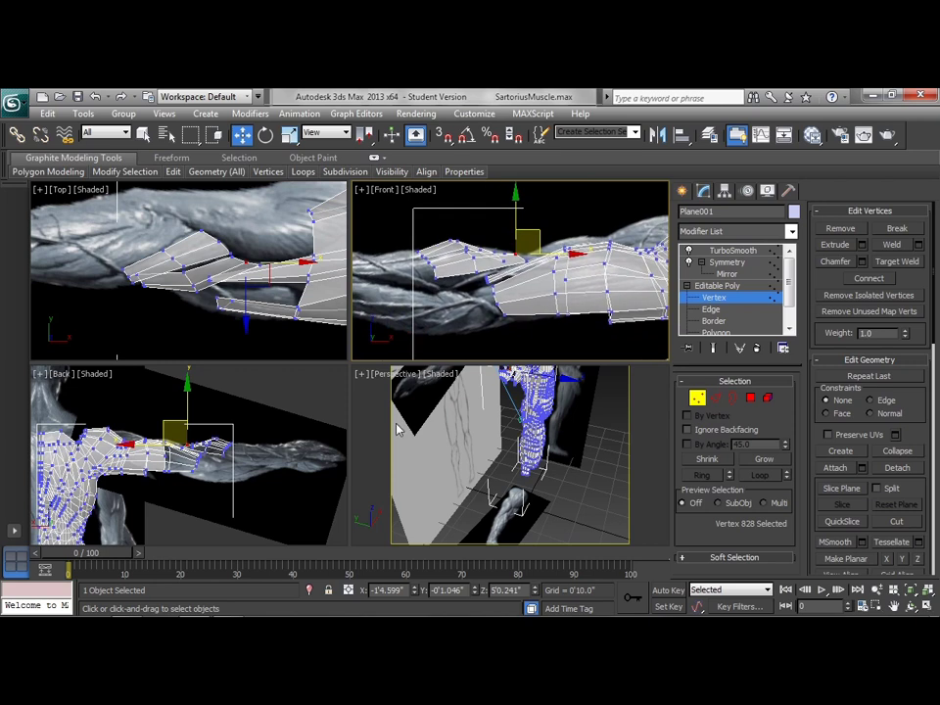
scroll(206, 480, up, 6)
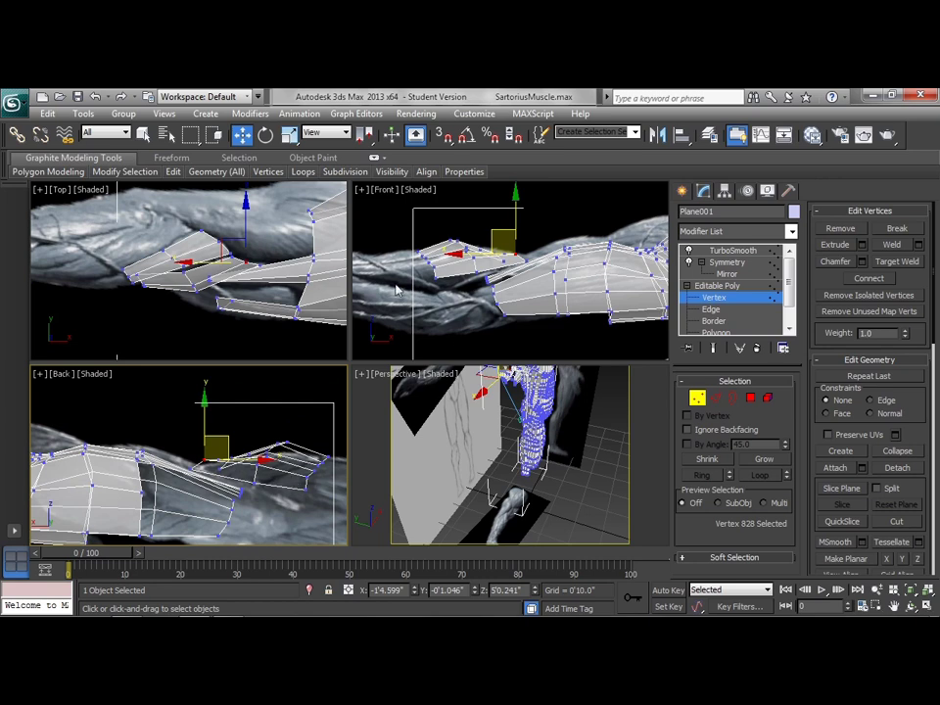
middle_drag(495, 403, 511, 442)
scroll(498, 448, up, 6)
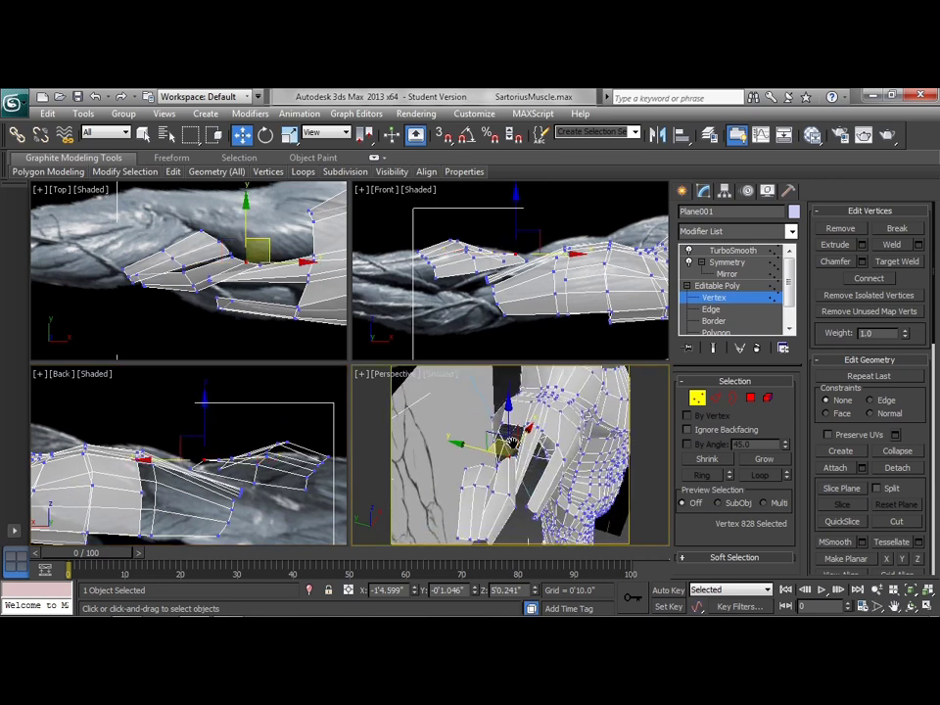
alt+middle_drag(497, 484, 480, 467)
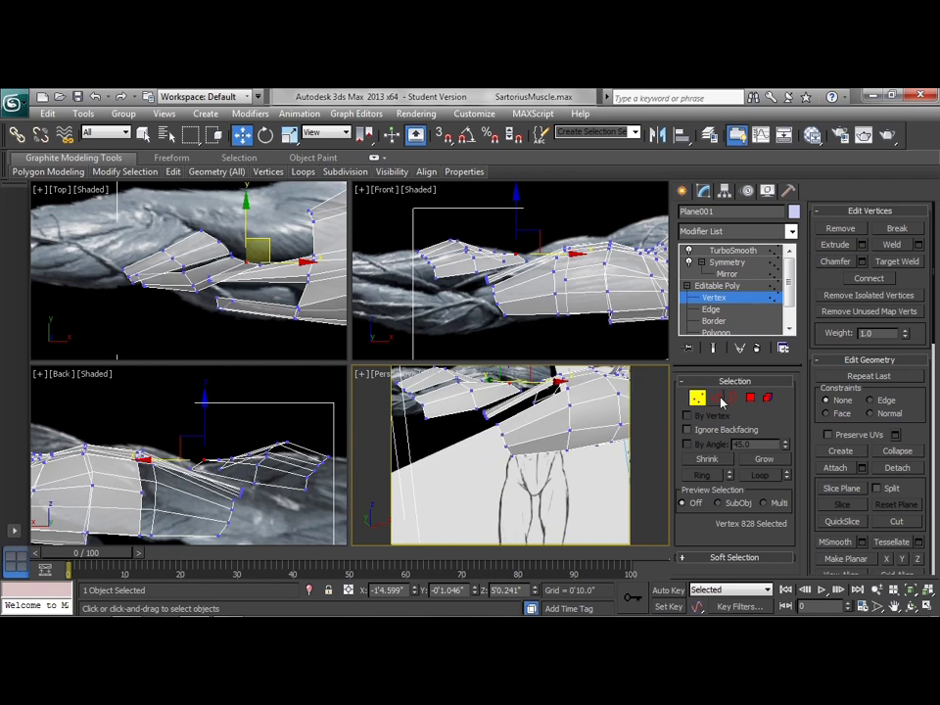
middle_drag(494, 317, 504, 308)
scroll(500, 312, down, 2)
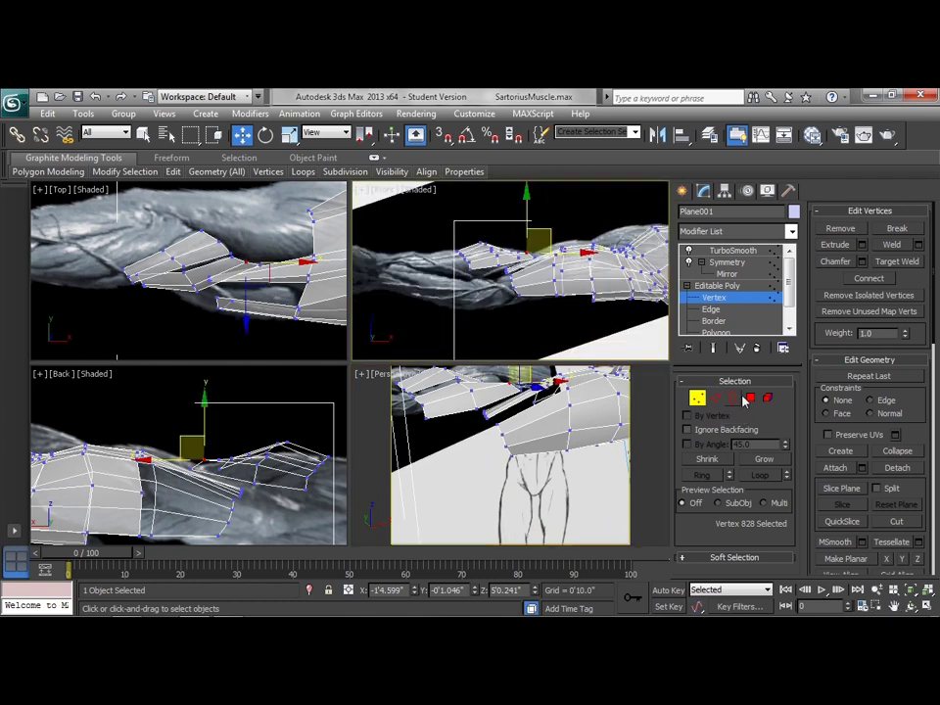
click(749, 399)
drag(492, 263, 522, 315)
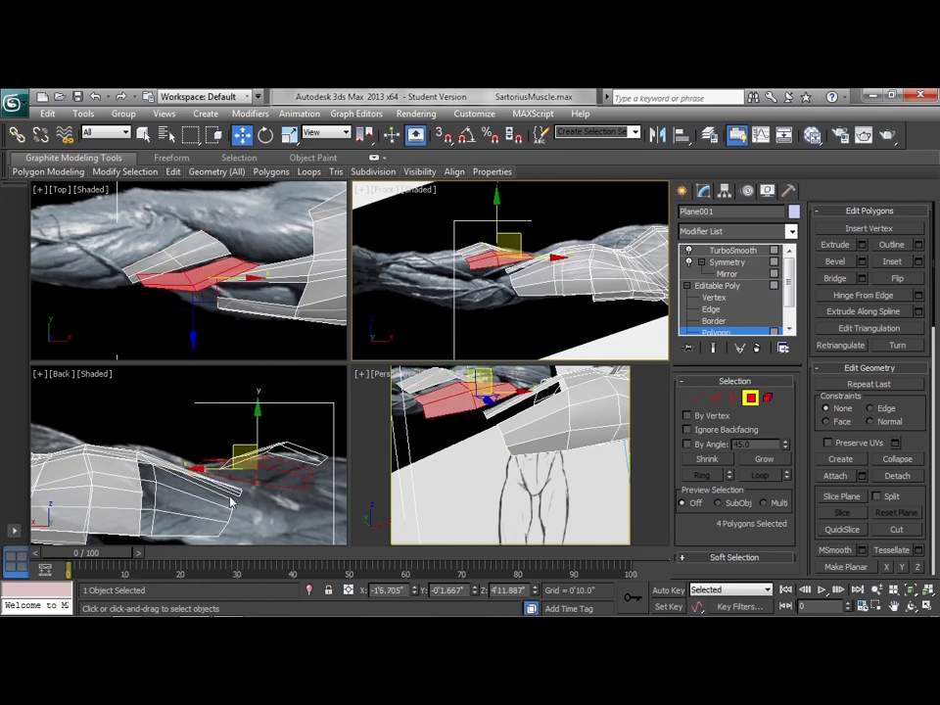
middle_drag(233, 503, 239, 446)
scroll(237, 444, down, 2)
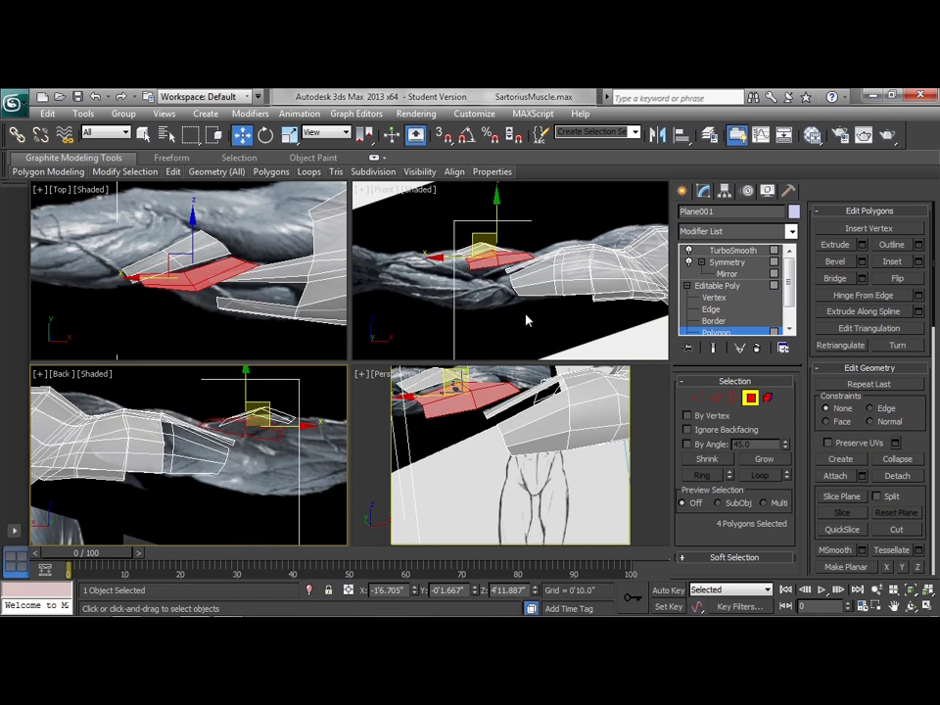
drag(500, 223, 495, 284)
click(524, 372)
Rotate the copied four-polygon strip and place it along the forearm's underside, angled to follow the arm in the front view
right_click(504, 319)
click(536, 353)
drag(497, 272, 501, 391)
right_click(521, 324)
click(546, 344)
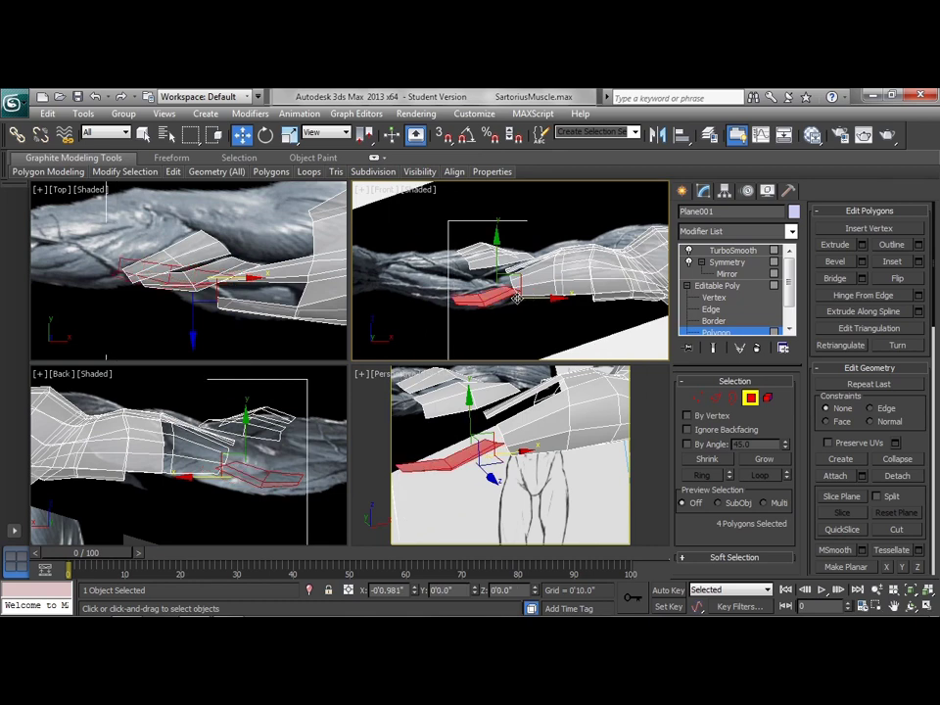
right_click(521, 312)
click(541, 342)
drag(521, 265, 535, 282)
Move the vertices at the copied strip's elbow end toward the upper arm's lower edge in the perspective view
click(695, 398)
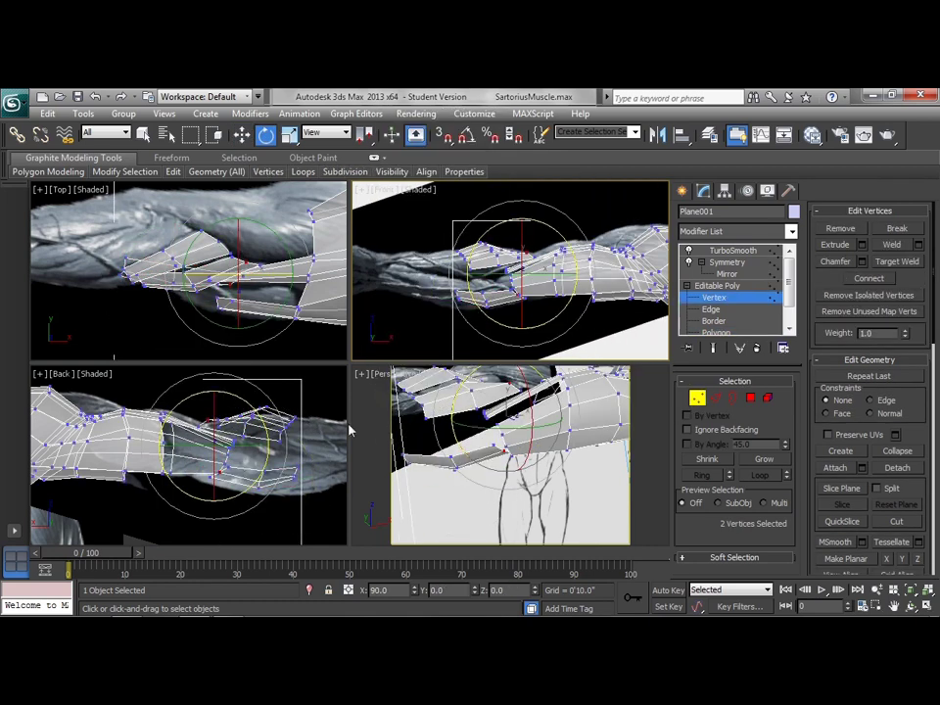
mouse_move(292, 318)
middle_down()
mouse_move(296, 310)
mouse_move(293, 320)
middle_up()
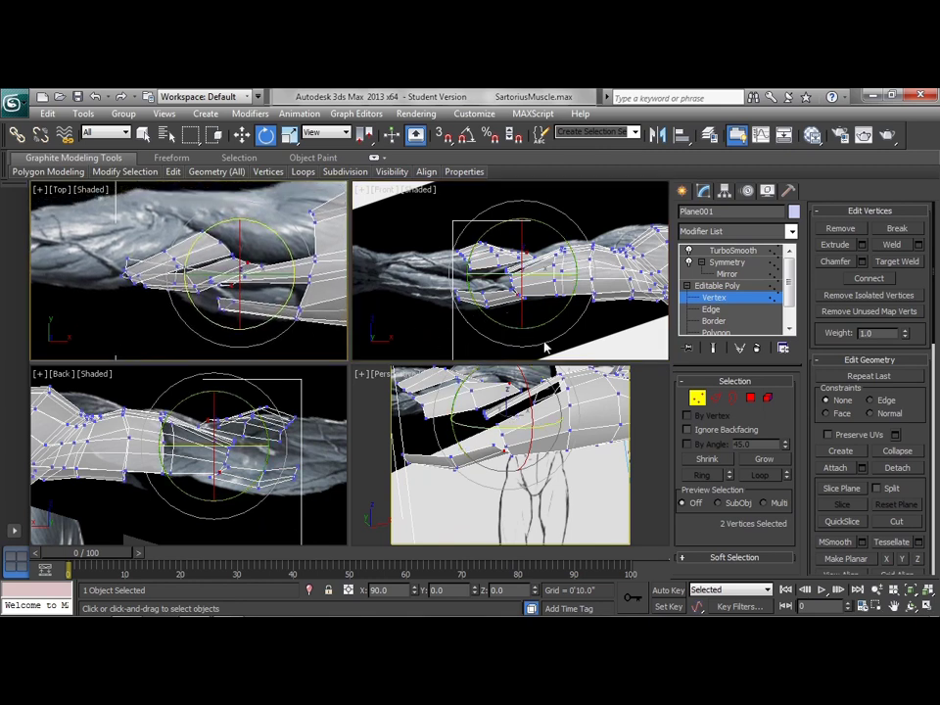
mouse_move(530, 462)
alt+middle_down()
mouse_move(545, 437)
mouse_move(533, 446)
alt+middle_up()
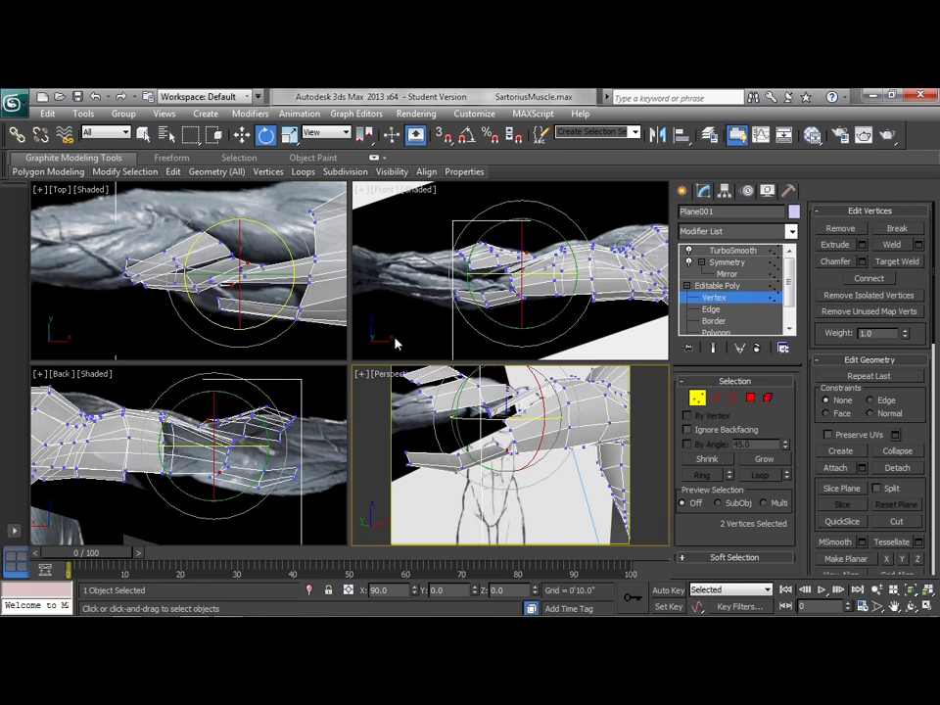
click(526, 299)
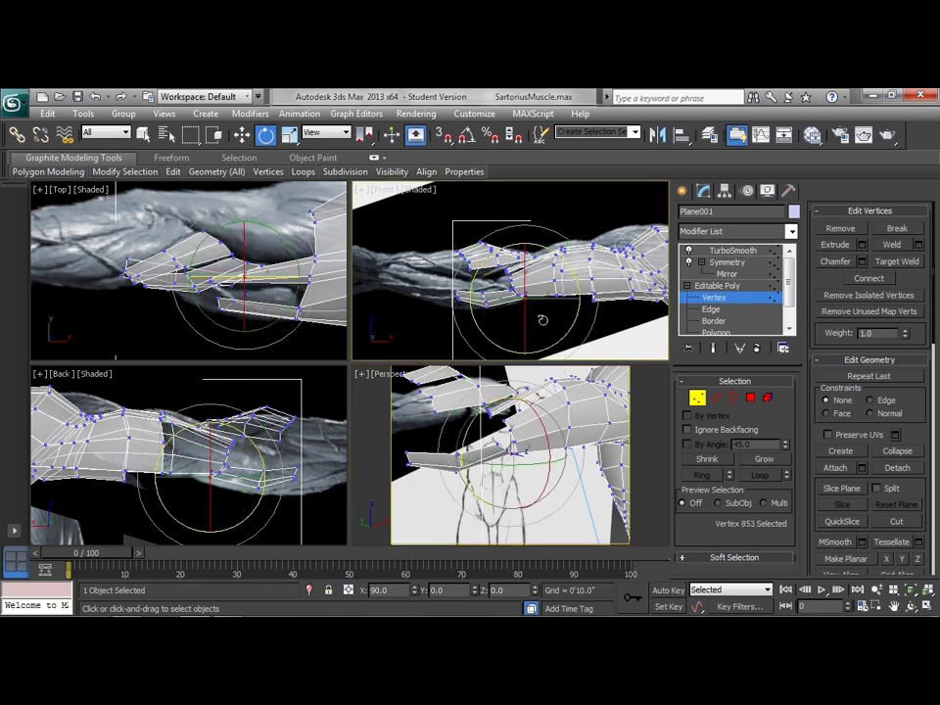
right_click(552, 311)
click(573, 325)
alt+middle_drag(541, 399, 485, 443)
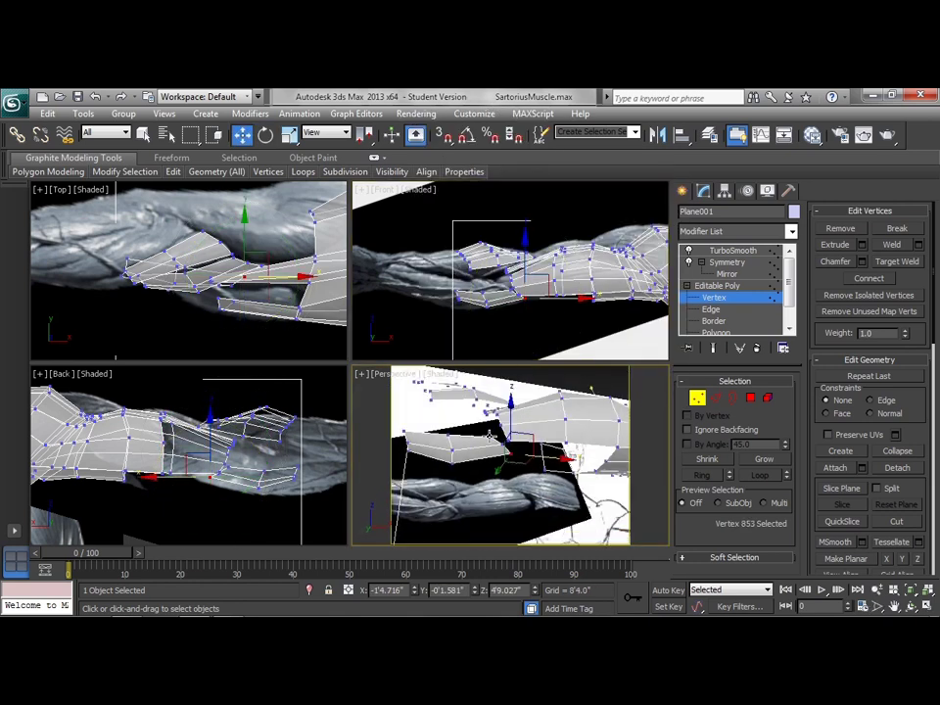
click(517, 441)
drag(526, 441, 502, 448)
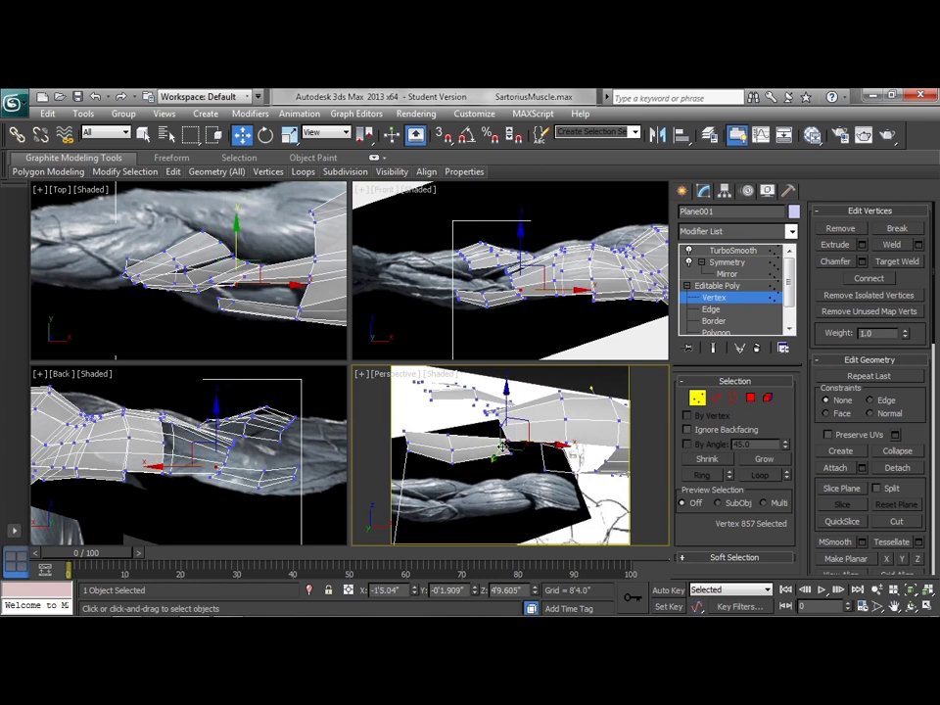
click(501, 411)
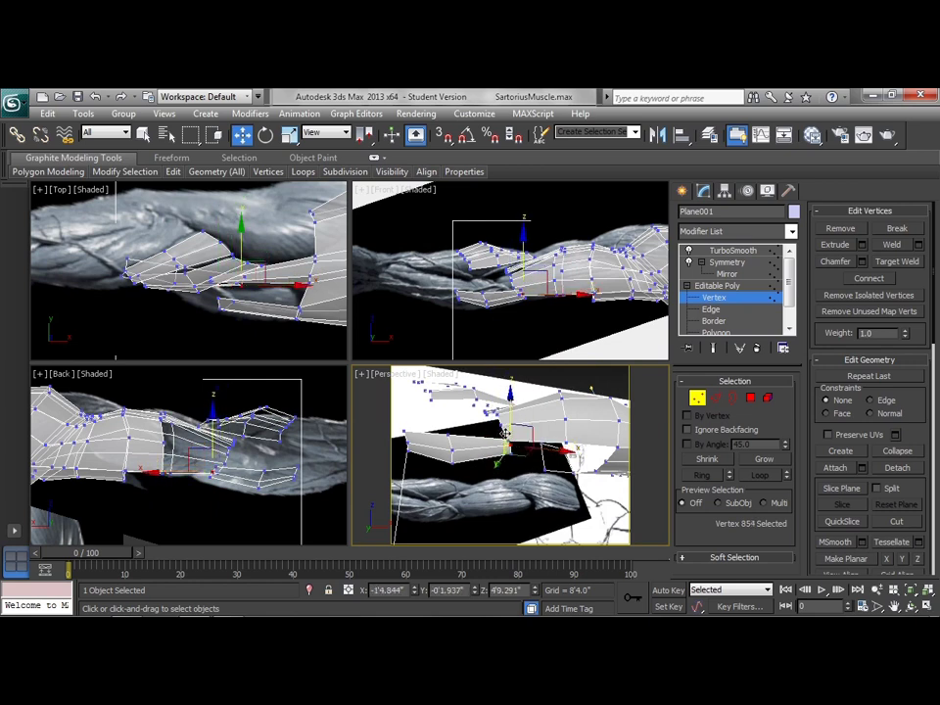
Refine the copied strip's elbow-end vertices in the back and front views to line up with the upper arm's lower corner
click(211, 479)
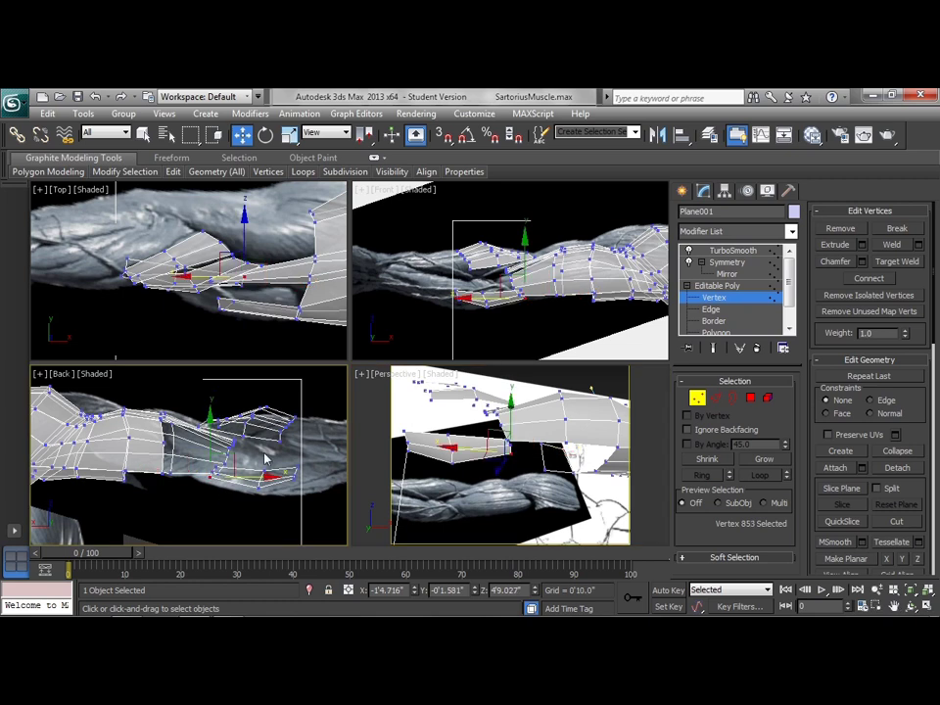
drag(211, 439, 213, 440)
click(212, 474)
middle_drag(538, 313, 531, 320)
scroll(530, 315, up, 2)
click(517, 310)
drag(541, 291, 535, 295)
click(520, 320)
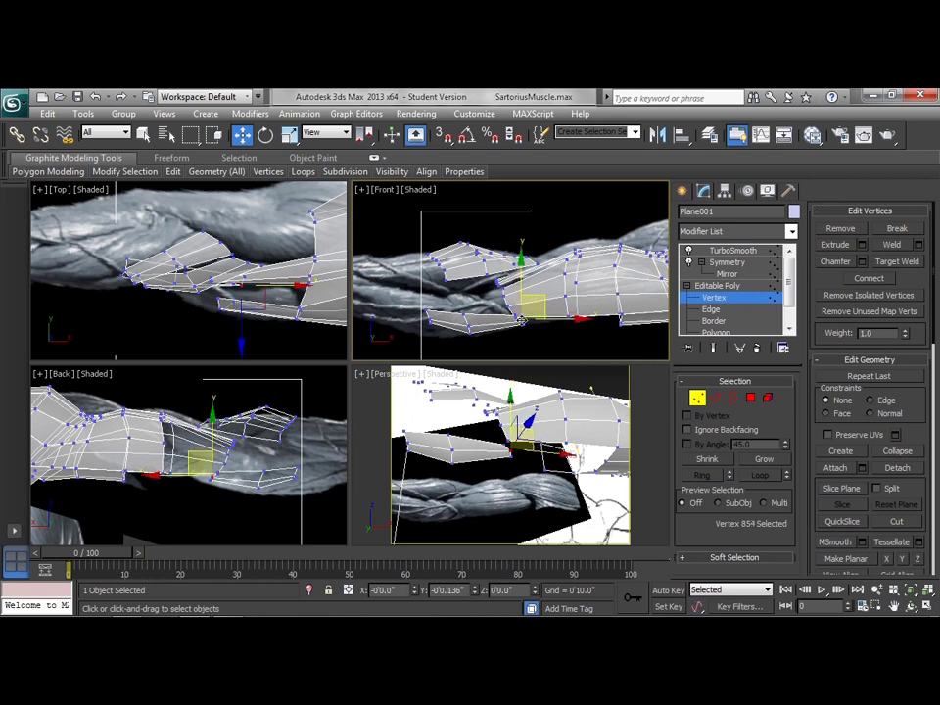
Fit the middle and wrist-side vertices of the lower forearm strip to the muscle in the front view
drag(479, 348, 478, 316)
click(478, 318)
click(472, 315)
click(478, 326)
click(431, 319)
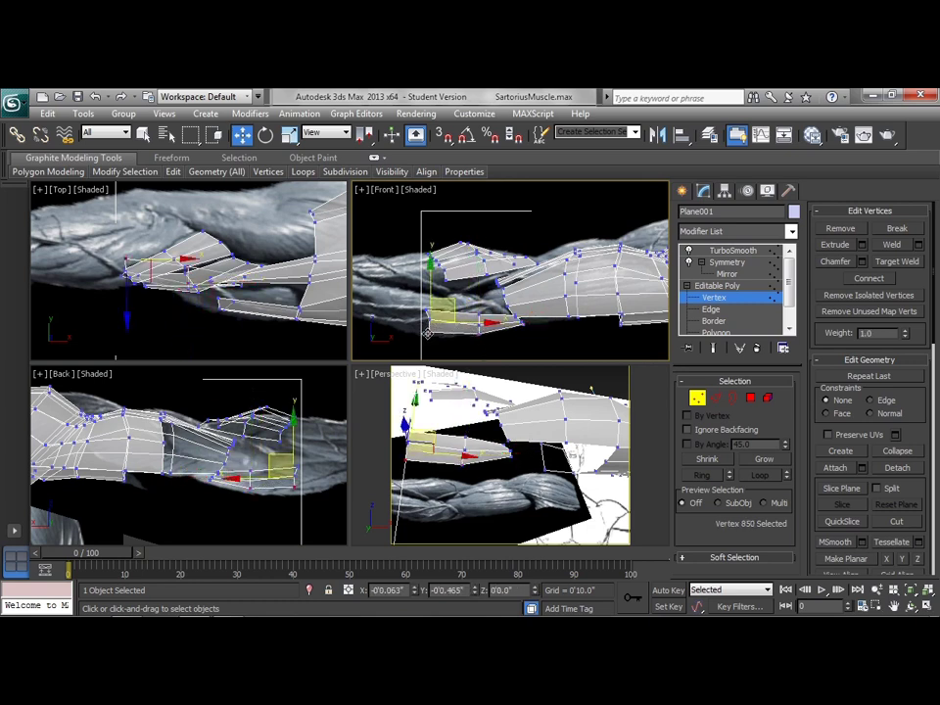
click(433, 313)
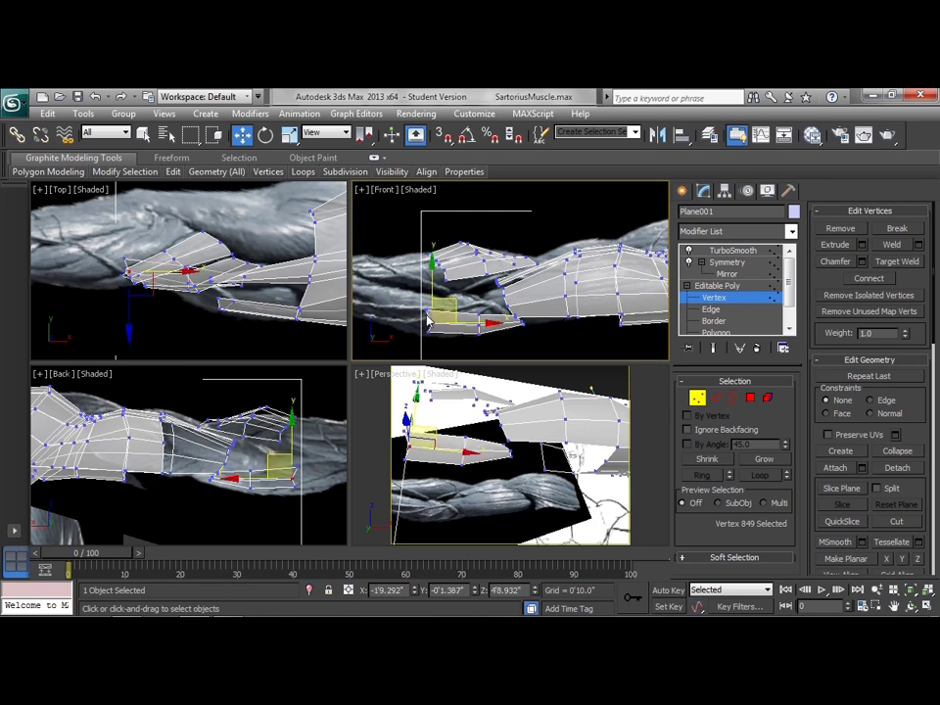
drag(434, 313, 339, 394)
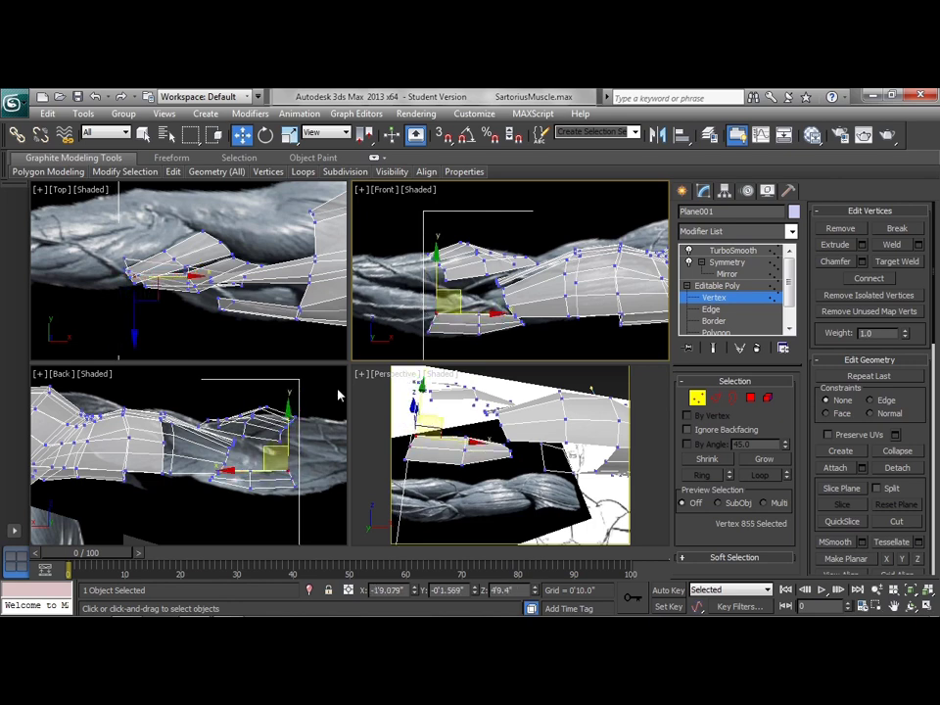
Adjust the depth of the lower strip's wrist-side vertex and reposition its elbow-end vertex in the perspective view
alt+middle_drag(499, 481, 440, 474)
click(412, 447)
drag(442, 453, 447, 454)
mouse_move(447, 455)
alt+middle_down()
mouse_move(520, 464)
mouse_move(415, 427)
mouse_move(380, 437)
mouse_move(396, 426)
mouse_move(490, 436)
mouse_move(552, 424)
alt+middle_up()
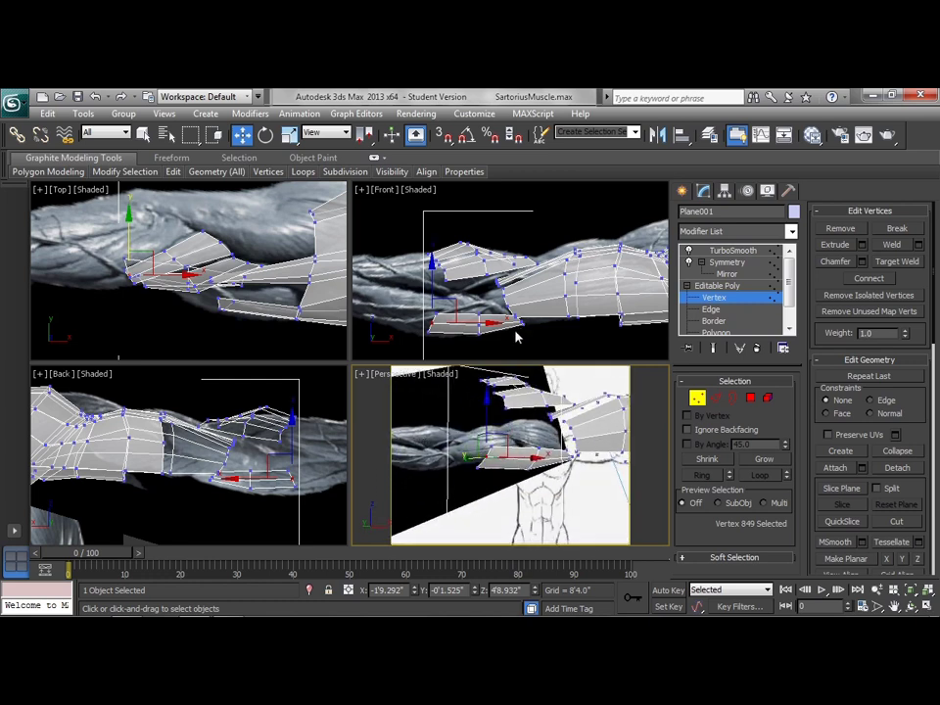
alt+middle_drag(570, 446, 585, 489)
click(585, 453)
drag(556, 435, 572, 446)
Raise the middle and wrist-side vertices on the lower strip's upper edge to widen the strip
alt+middle_drag(567, 459, 538, 441)
click(543, 428)
drag(545, 428, 547, 418)
drag(509, 471, 510, 460)
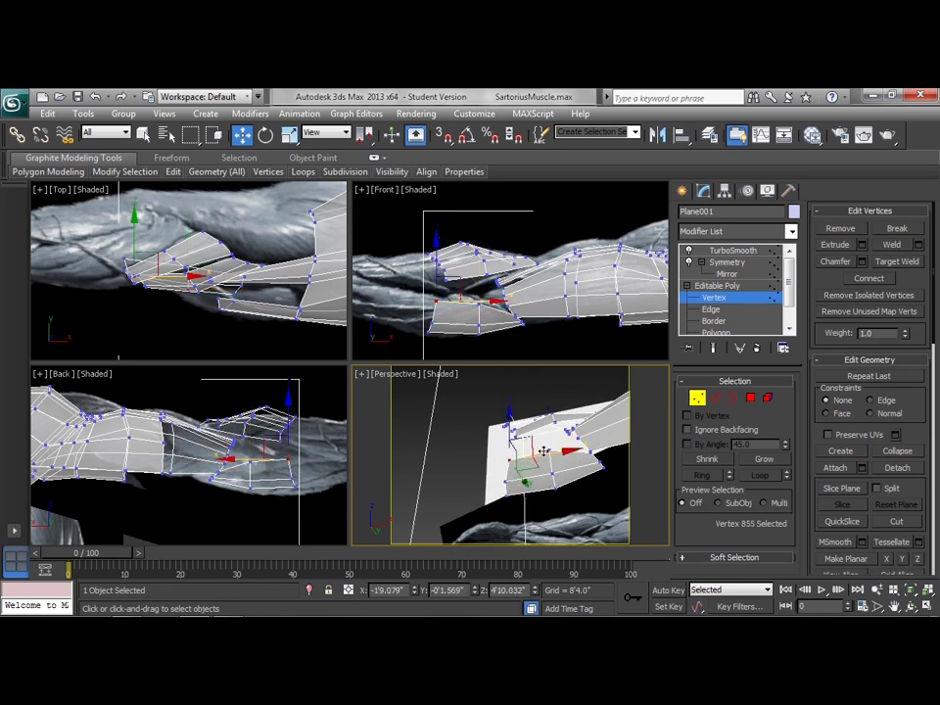
Shift the lower strip's upper wrist-side corner in depth and adjust the middle vertex of its upper edge in the front view
click(550, 452)
alt+middle_drag(555, 452, 594, 507)
alt+middle_drag(516, 466, 615, 499)
drag(512, 445, 495, 465)
click(527, 474)
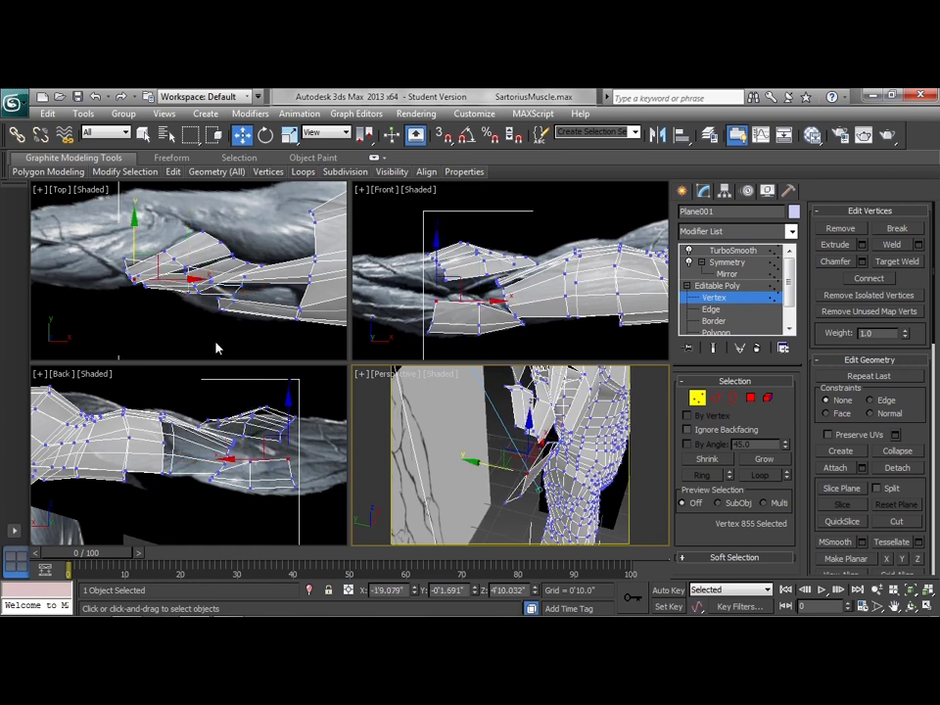
middle_drag(166, 327, 223, 335)
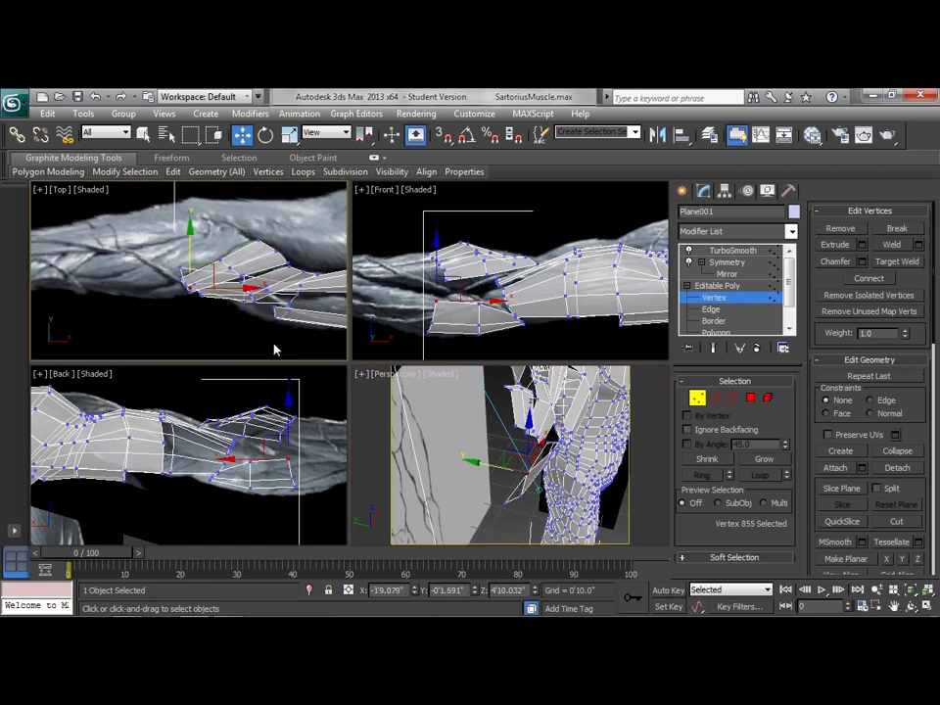
click(478, 304)
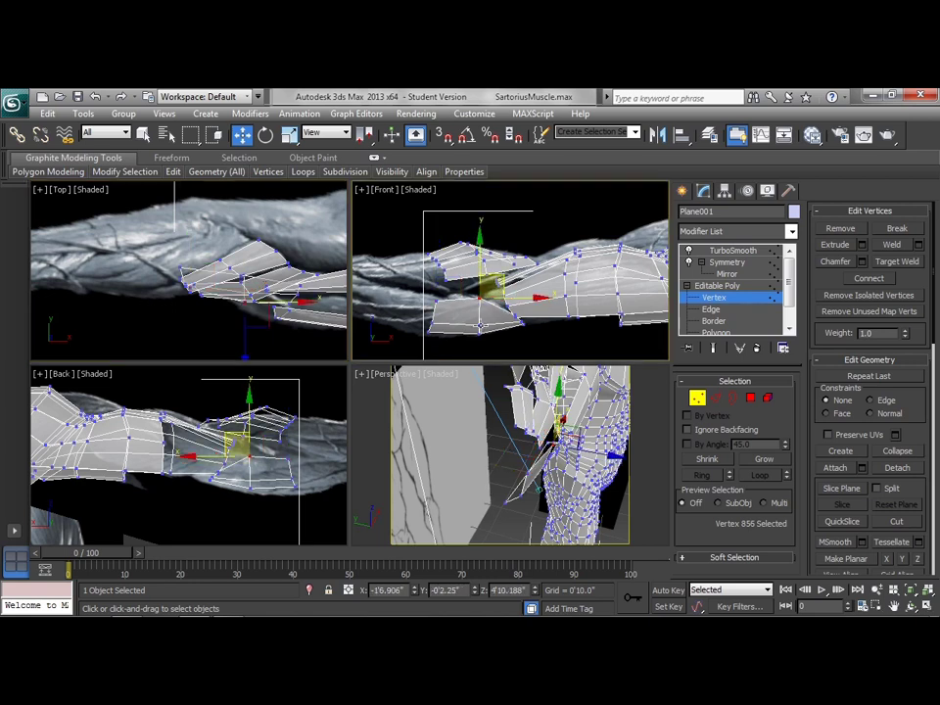
Adjust the lower strip's middle-row vertex at the wrist-side end in depth and height to round the forearm surface
click(480, 329)
alt+middle_drag(538, 488, 545, 460)
drag(517, 454, 524, 449)
click(532, 463)
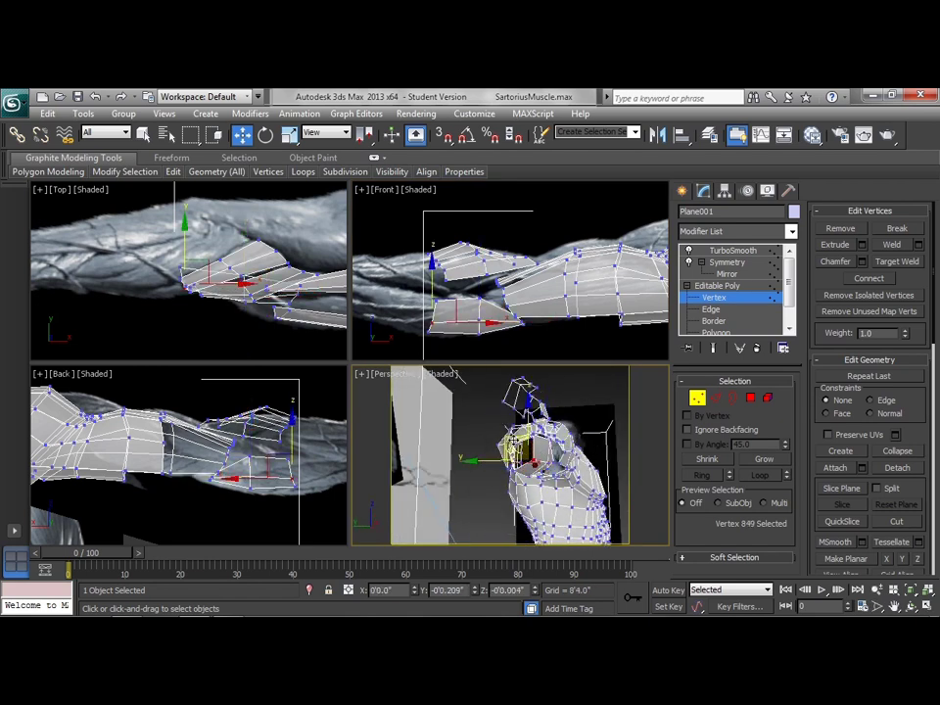
alt+middle_drag(525, 447, 582, 482)
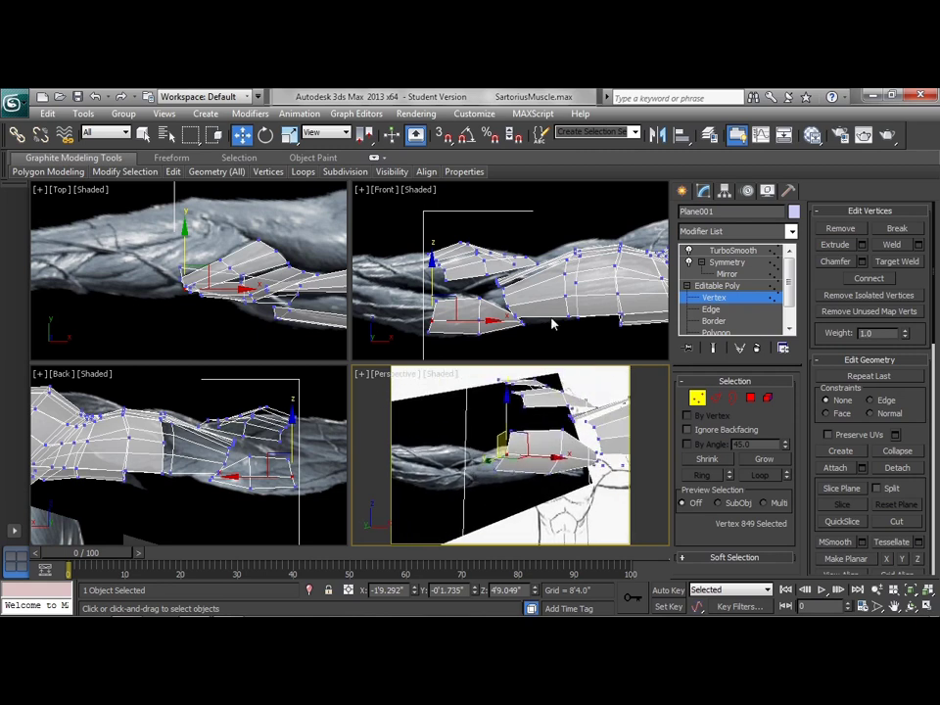
Extrude the lower strip's wrist-end edges further along the forearm toward the wrist in the front view
middle_drag(452, 308, 529, 295)
click(717, 400)
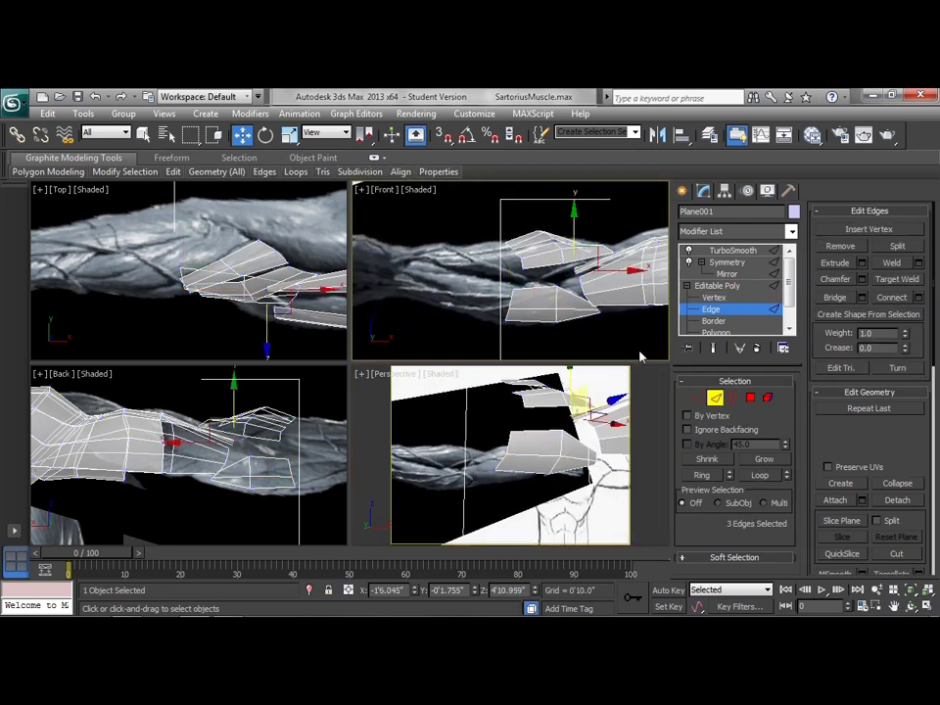
double_click(510, 307)
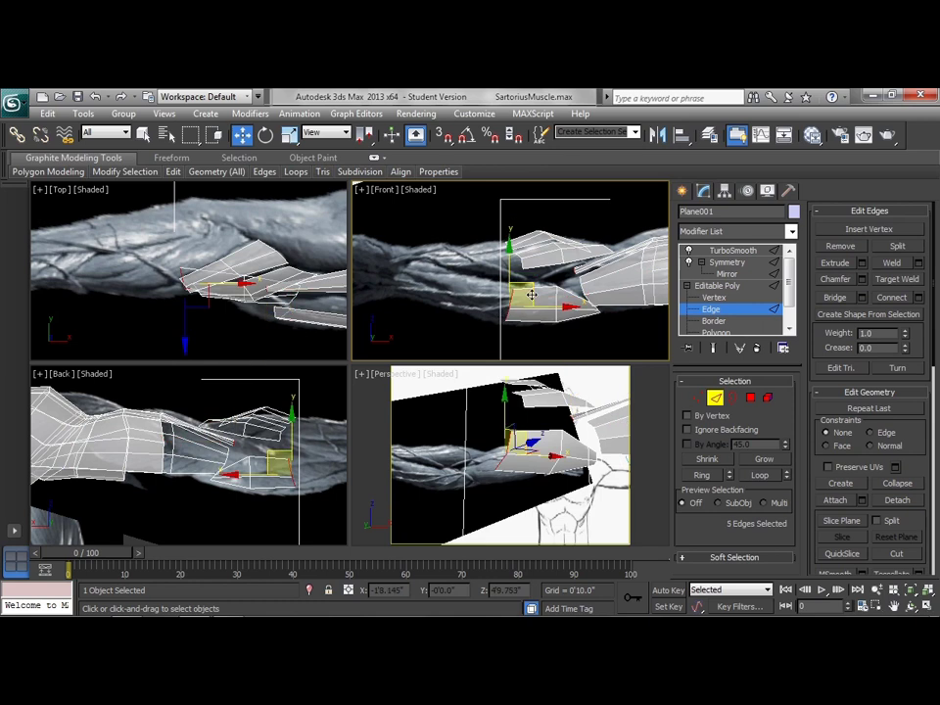
shift+drag(530, 290, 484, 280)
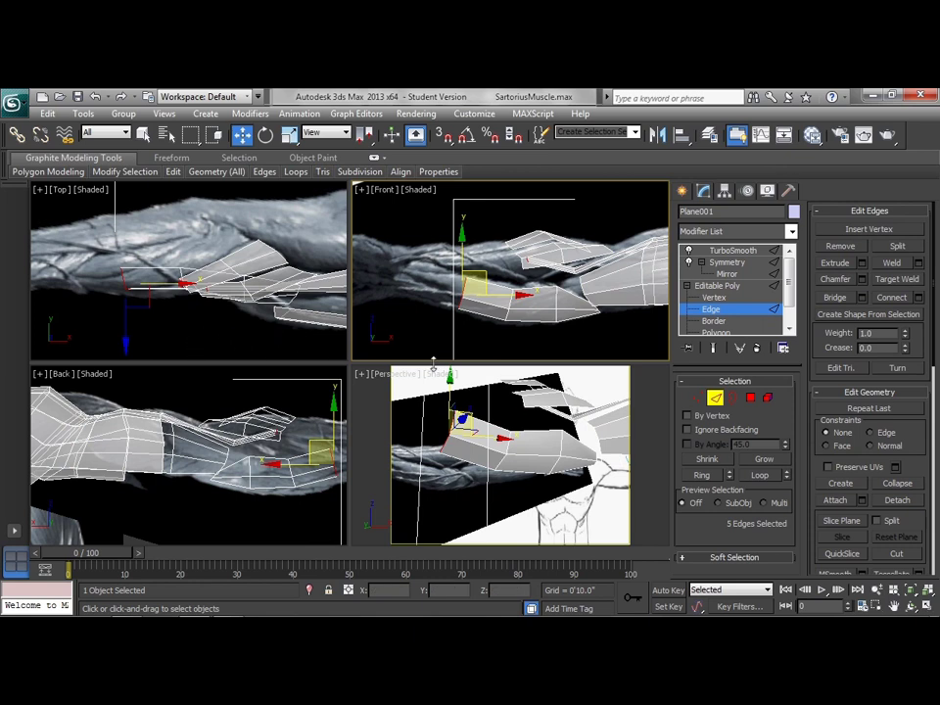
Adjust the depth of the lower strip's new wrist-end edges in the top view to follow the forearm reference
click(507, 314)
ctrl+click(506, 315)
right_click(192, 338)
drag(204, 262, 201, 270)
click(461, 283)
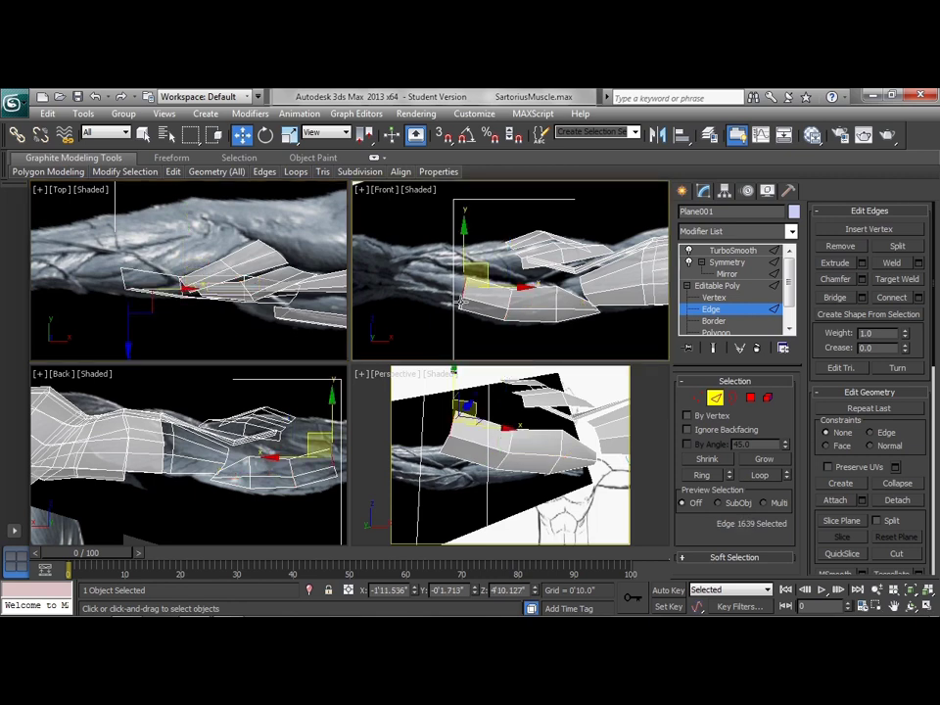
ctrl+click(151, 256)
drag(122, 247, 122, 251)
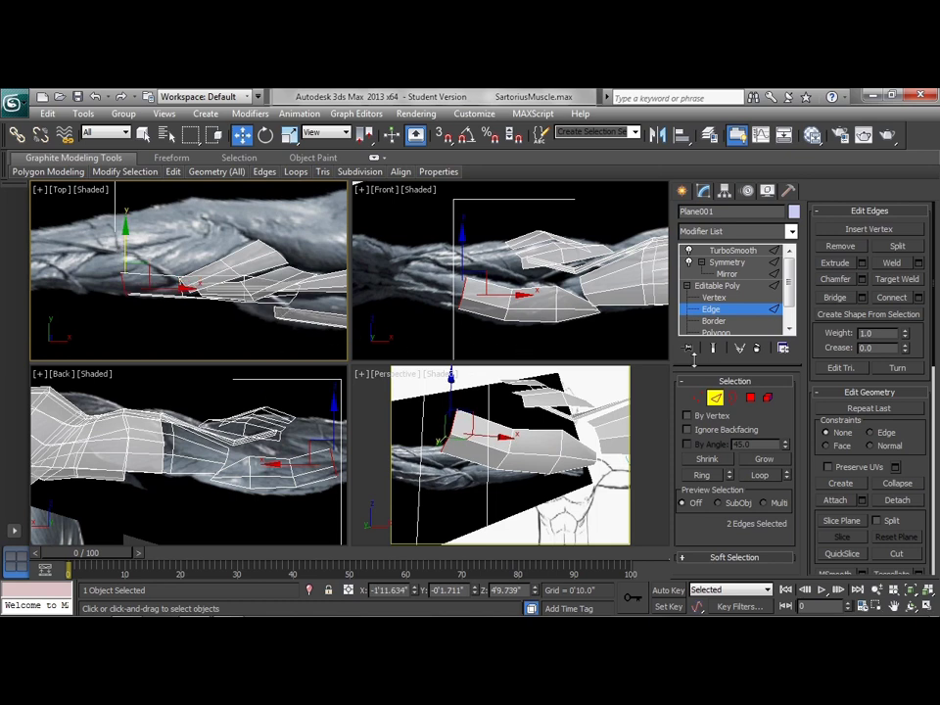
Extend the three lower border edges at the upper arm mesh's elbow end toward the forearm in the front view
click(581, 288)
ctrl+click(588, 299)
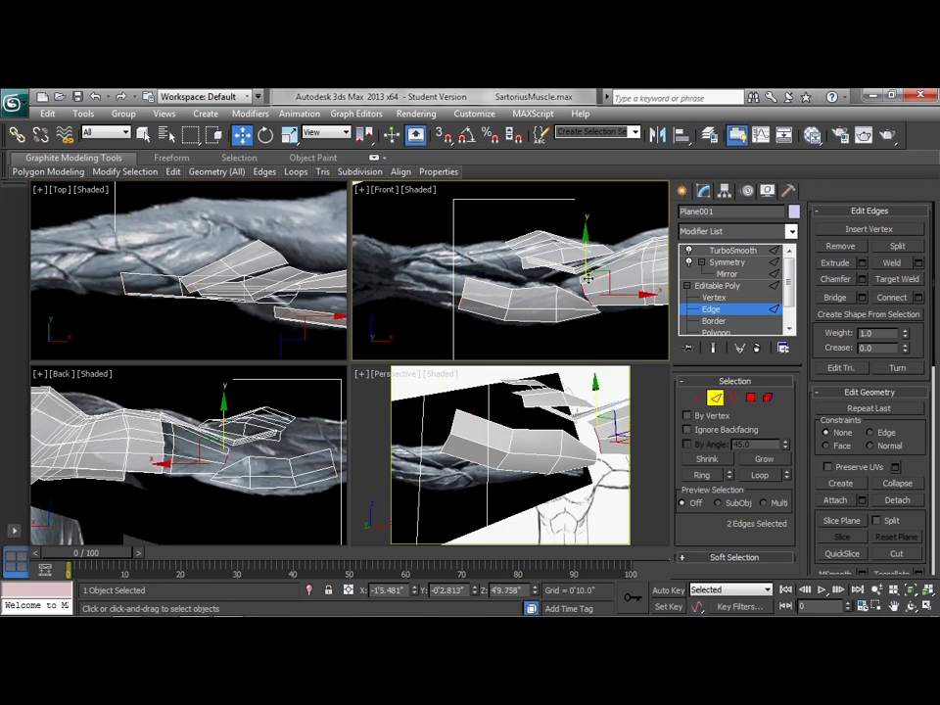
ctrl+click(623, 317)
alt+middle_drag(556, 432, 605, 329)
drag(608, 273, 563, 269)
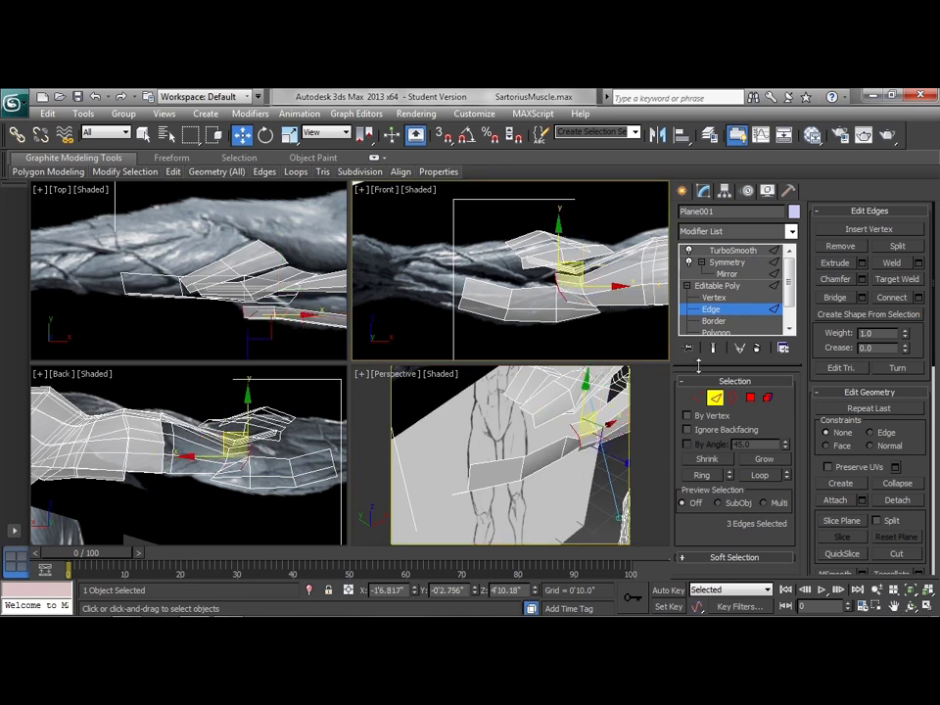
Rotate the three extended elbow edges in the front view and shift their depth in the top view
click(696, 397)
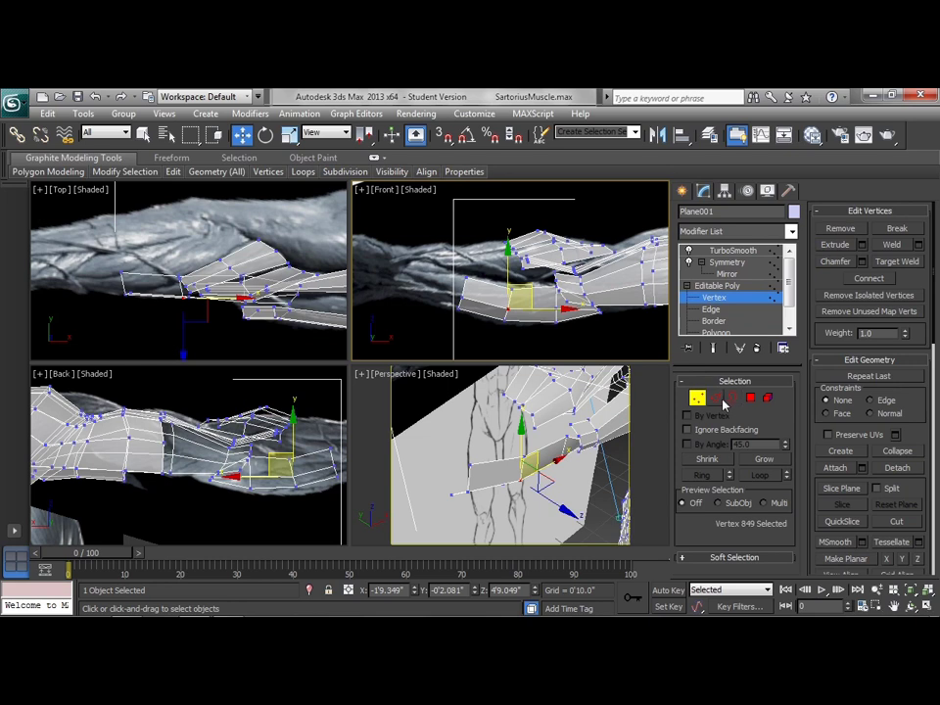
click(716, 398)
right_click(570, 279)
click(595, 321)
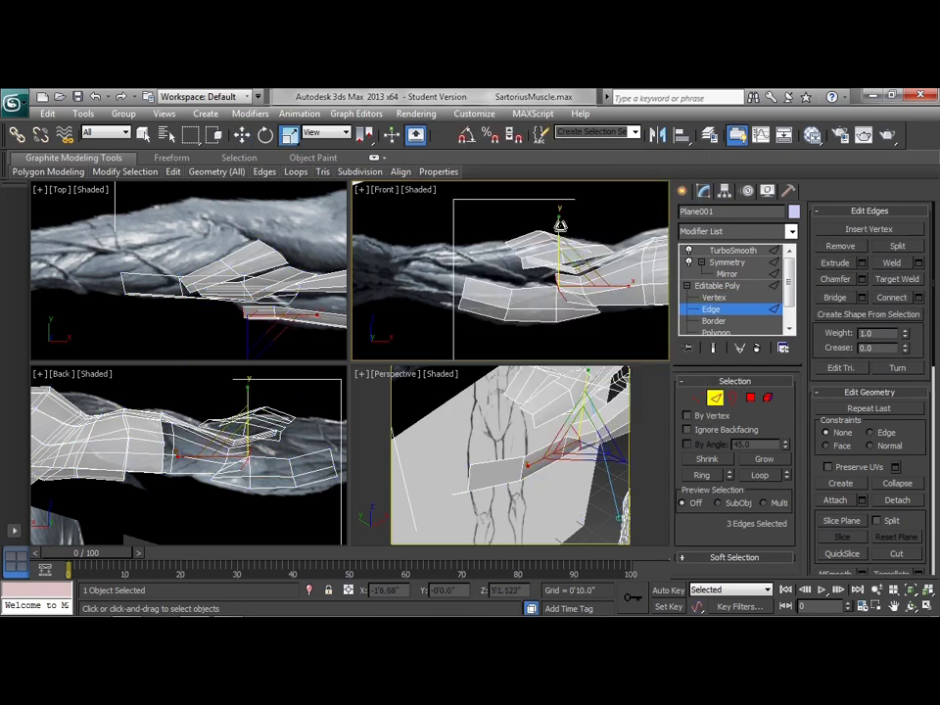
right_click(606, 319)
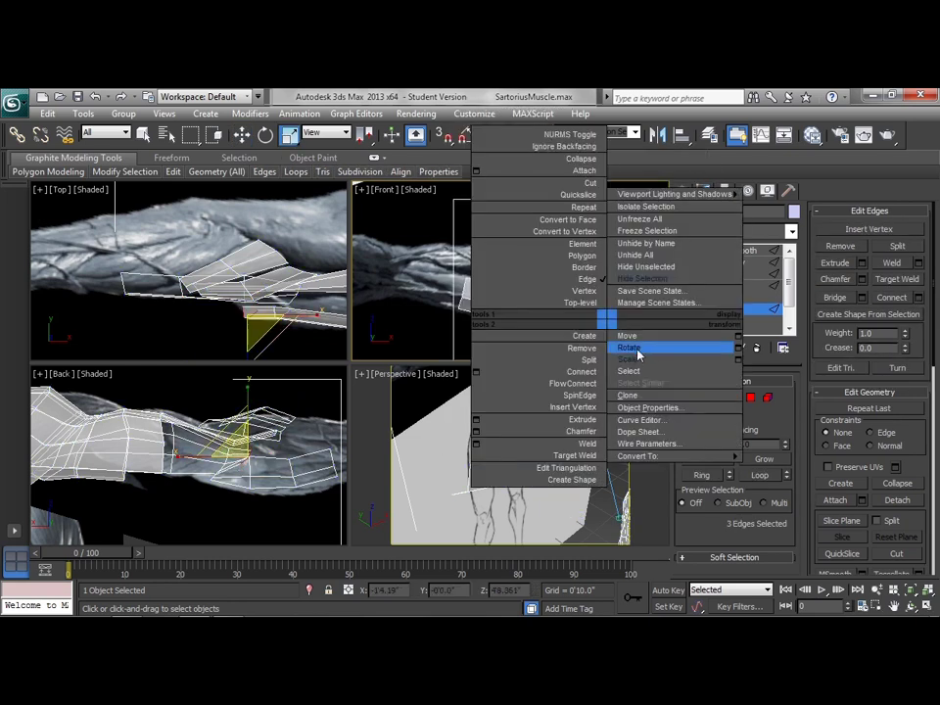
click(631, 348)
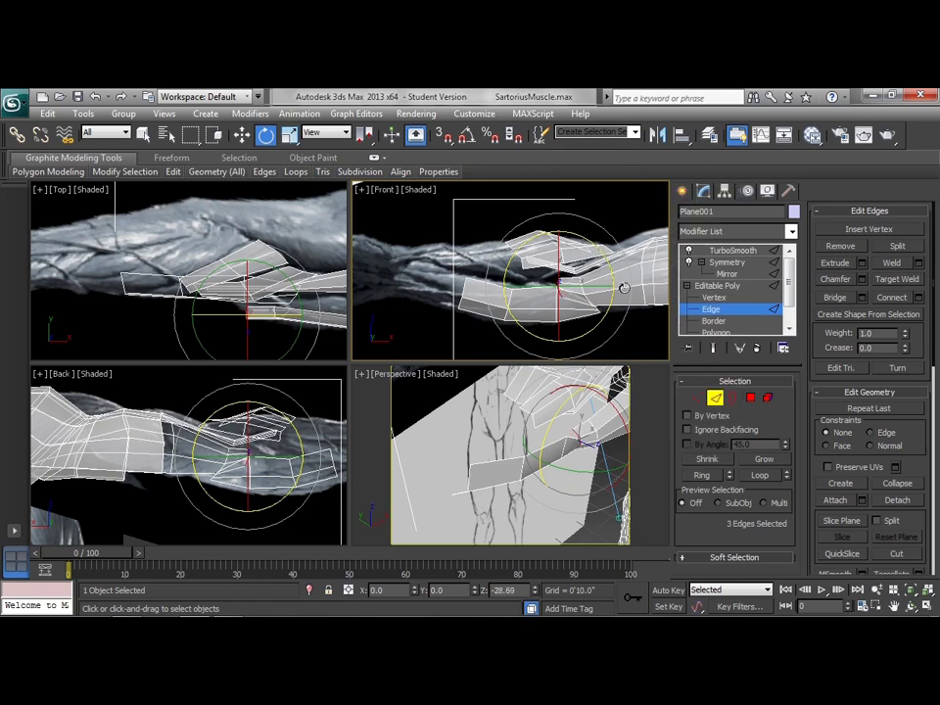
right_click(270, 278)
click(294, 291)
drag(269, 293, 250, 270)
Lower the bottom vertex of the extended elbow edge and raise the vertex just above it in the front view
alt+middle_drag(577, 463, 532, 412)
click(695, 394)
key(1)
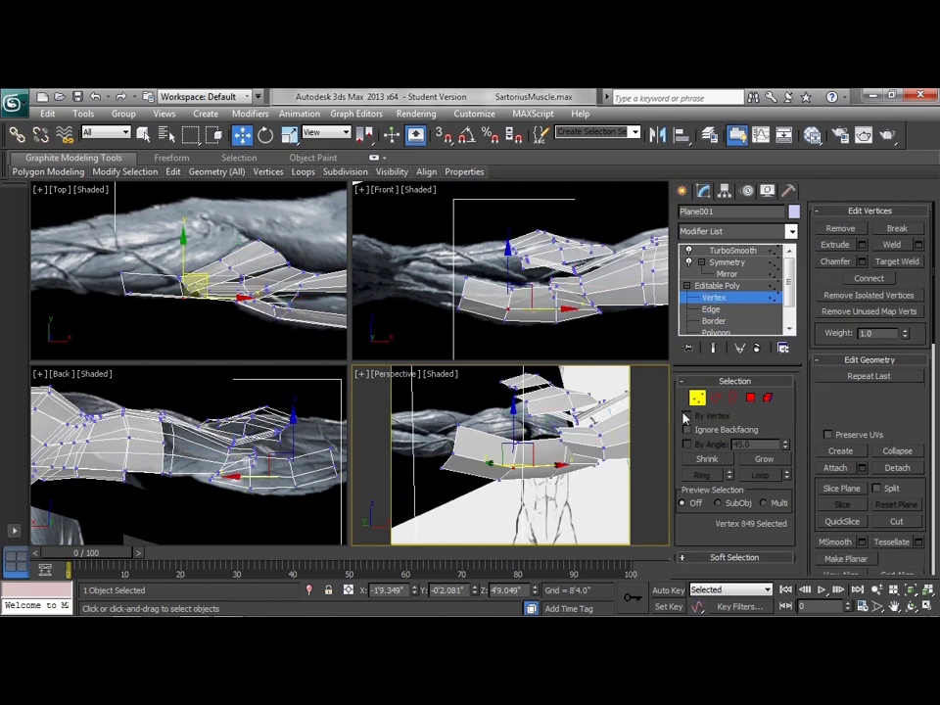
click(556, 285)
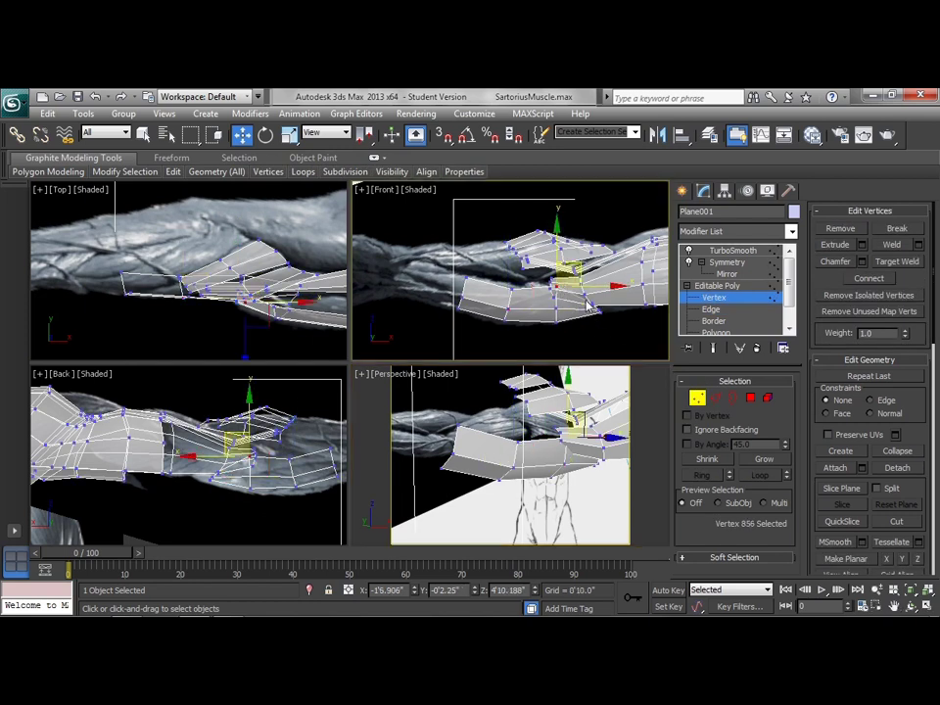
drag(575, 268, 573, 284)
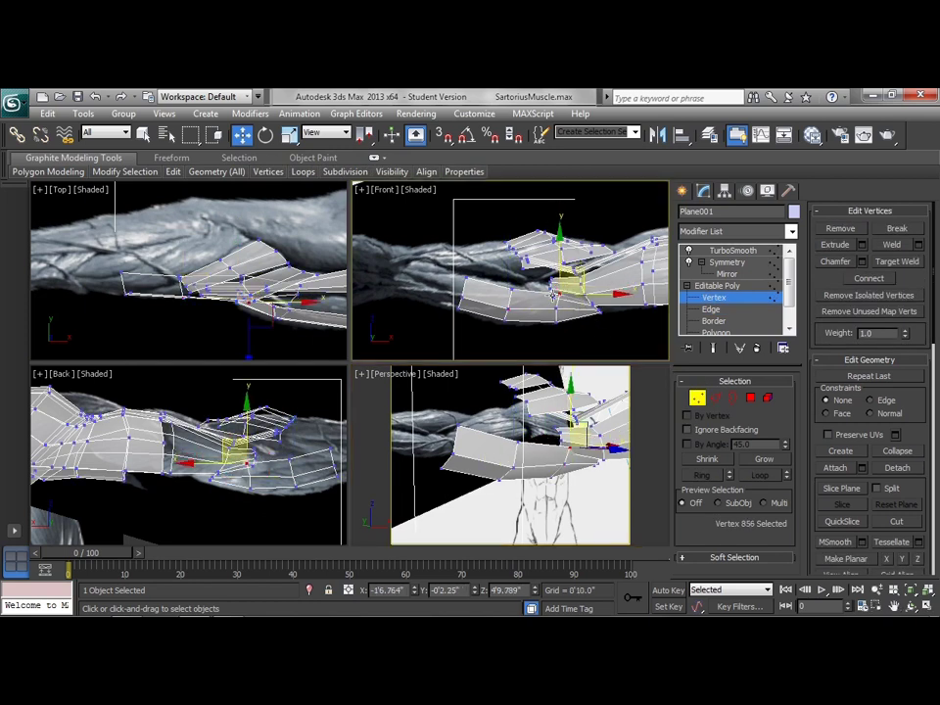
click(551, 284)
drag(551, 284, 551, 278)
click(540, 290)
Reposition the upper and middle vertices of the extended elbow edge to fit the muscle outline in the front view
scroll(563, 306, up, 4)
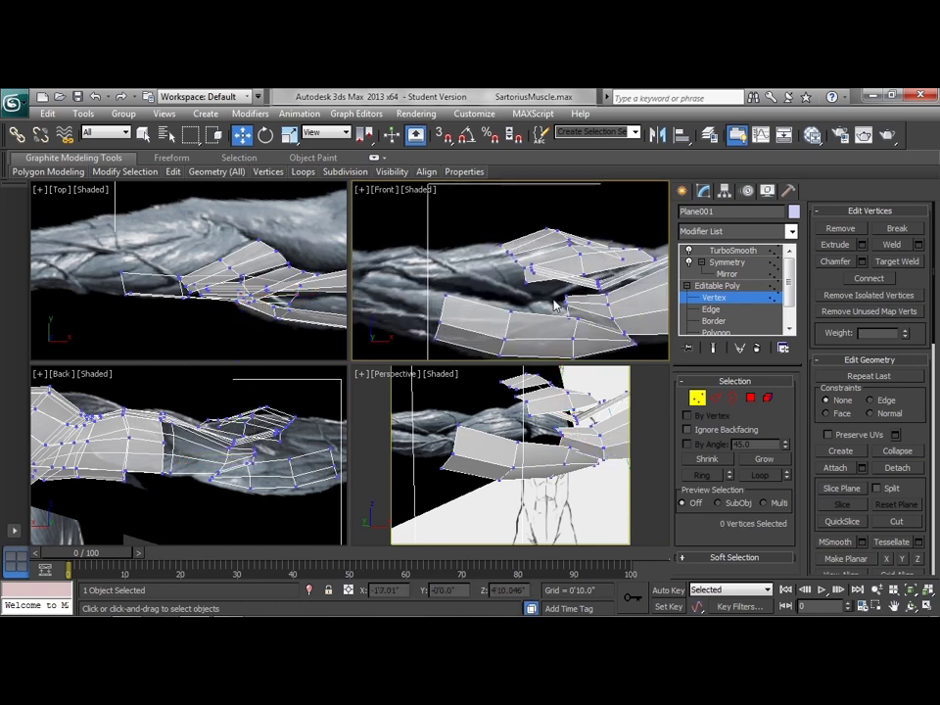
click(590, 315)
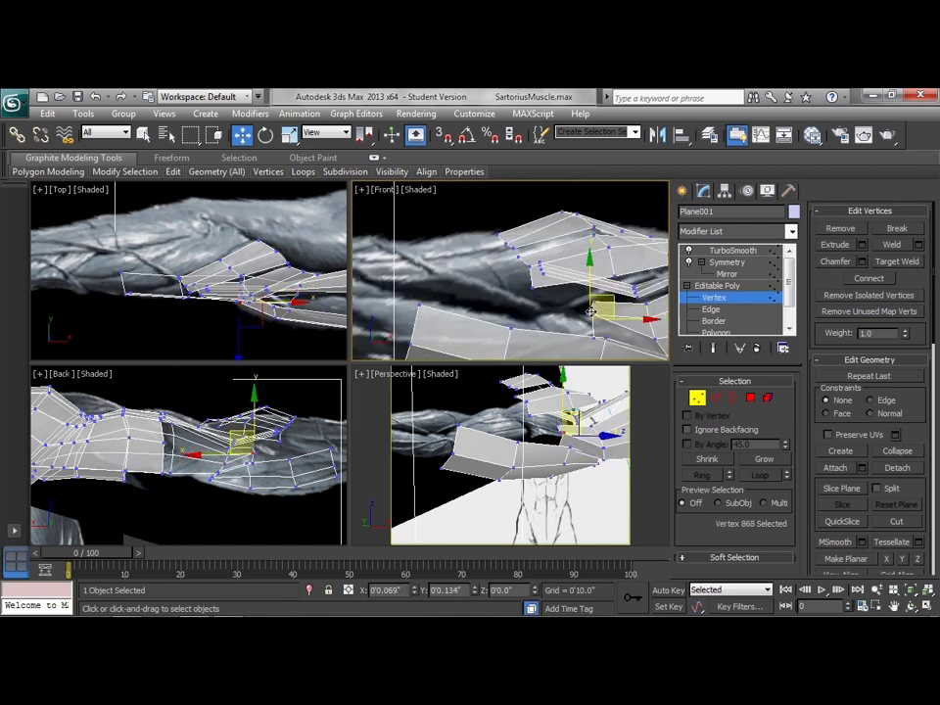
click(615, 296)
drag(614, 296, 616, 293)
click(590, 338)
drag(604, 337, 595, 306)
click(589, 309)
click(587, 314)
middle_drag(611, 329, 590, 325)
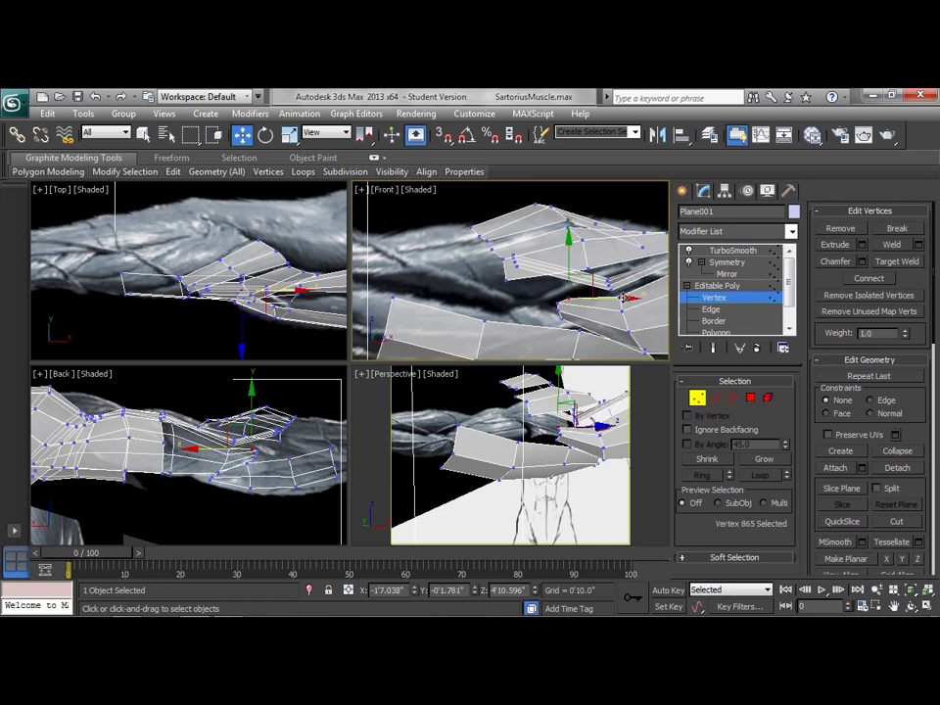
Adjust the vertices where the elbow extension joins the upper arm and along its tip to even out the faces
click(640, 284)
click(623, 303)
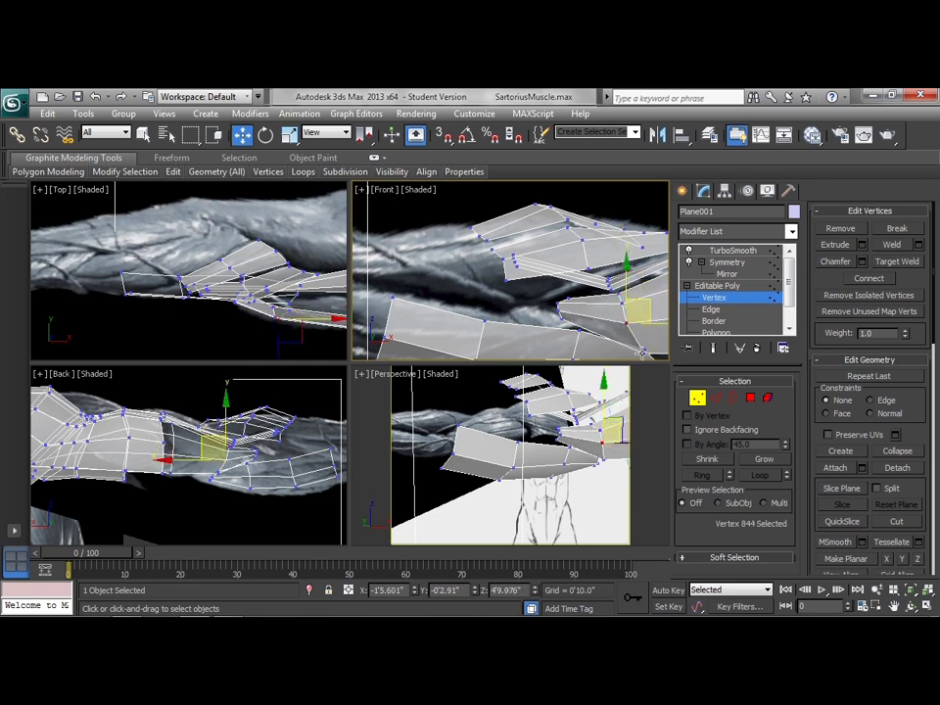
click(639, 346)
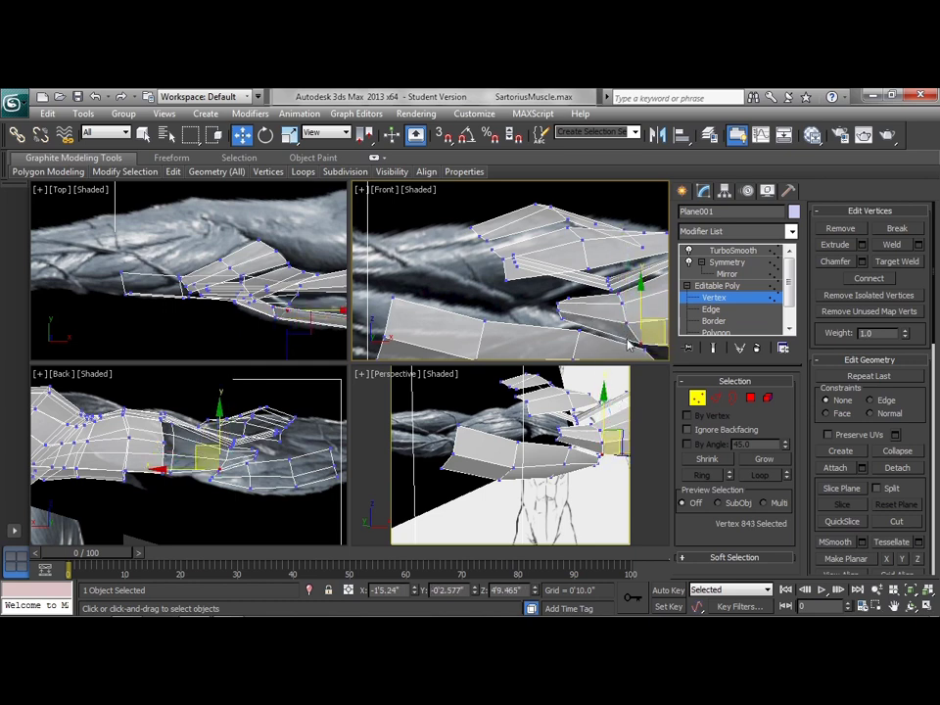
middle_drag(630, 343, 578, 325)
click(564, 293)
drag(577, 322, 572, 316)
click(497, 296)
scroll(515, 316, down, 2)
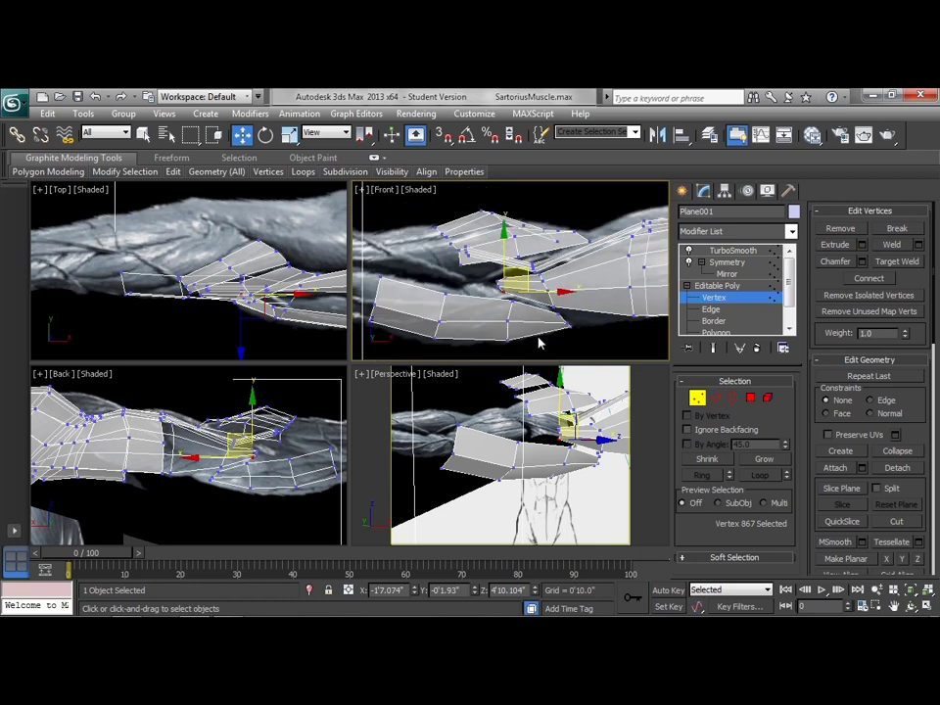
Raise the top vertex where the elbow extension joins the upper arm mesh in the perspective view
alt+middle_drag(568, 499, 501, 509)
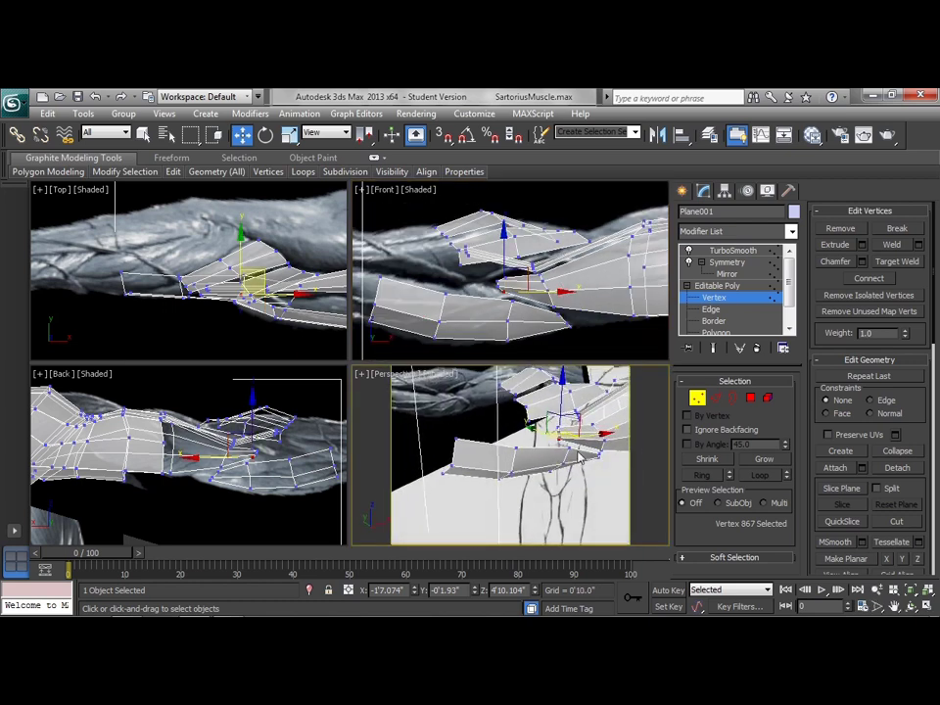
click(590, 421)
alt+middle_drag(554, 451, 627, 450)
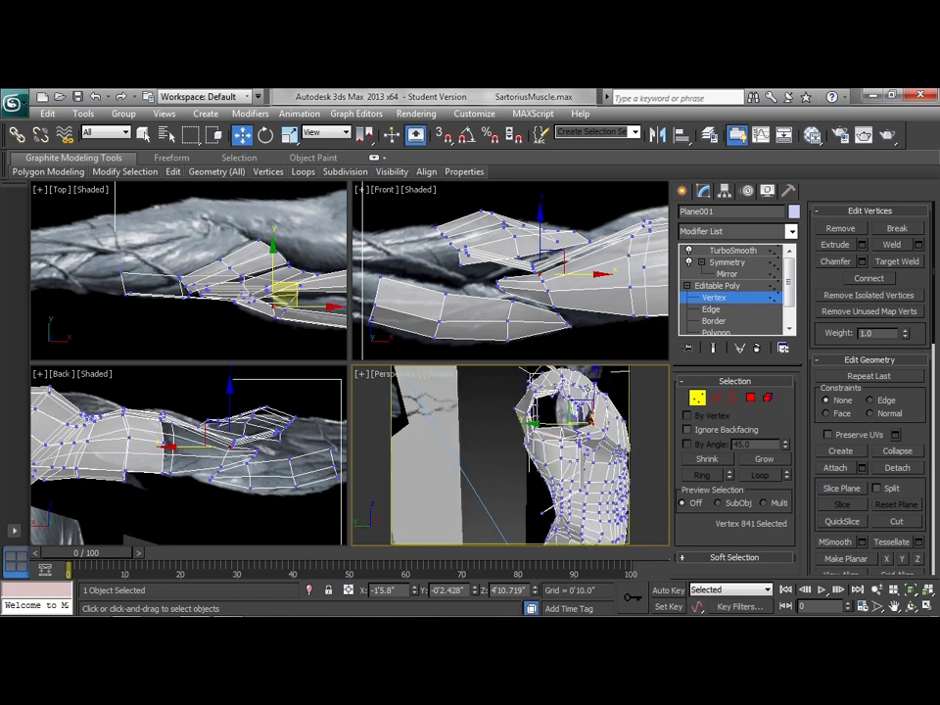
drag(593, 386, 594, 382)
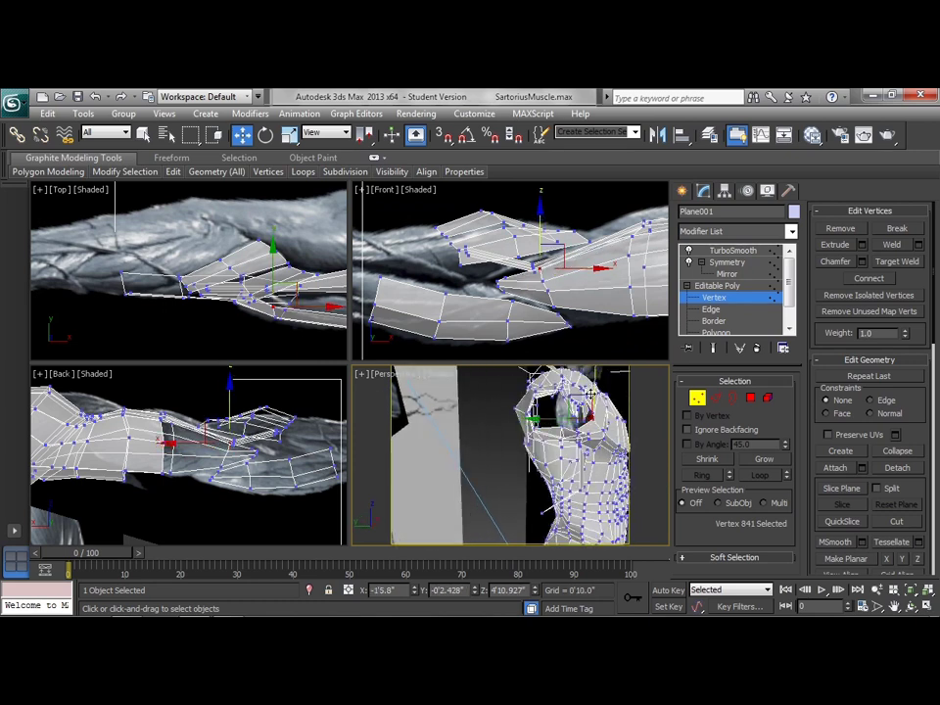
scroll(594, 380, up, 8)
alt+middle_drag(426, 496, 459, 363)
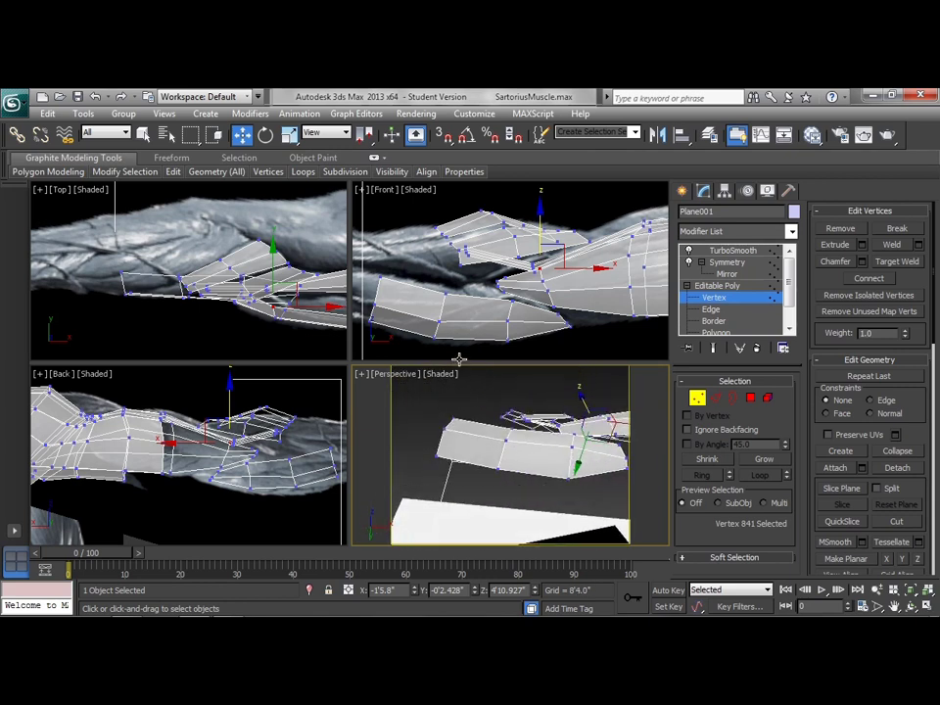
Delete the four clustered vertices at the wrist end of the narrow faces beneath the upper forearm strip
right_click(479, 250)
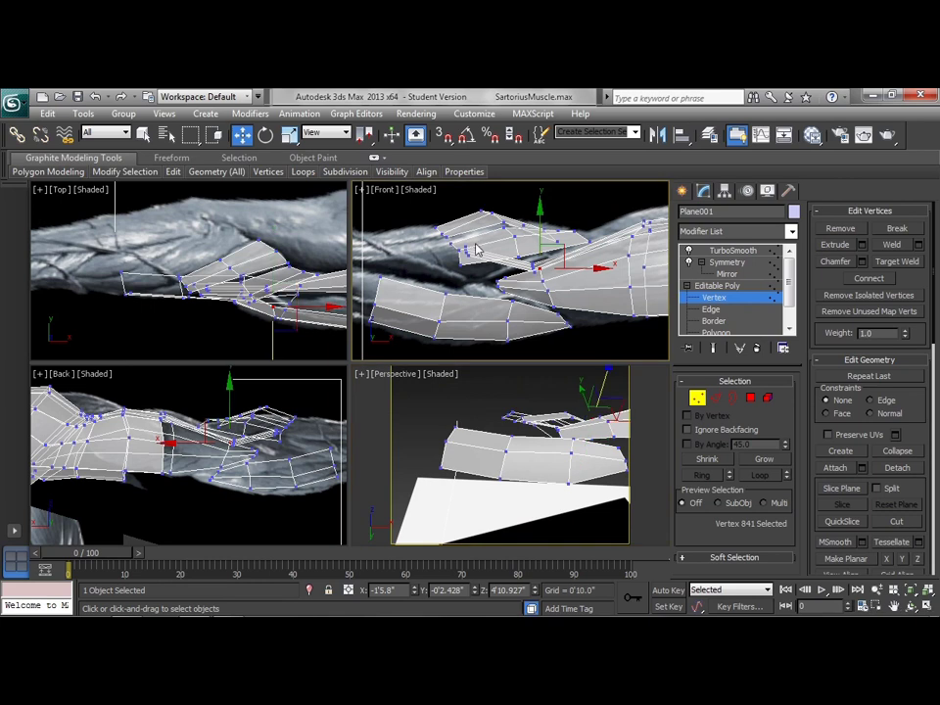
drag(464, 262, 461, 265)
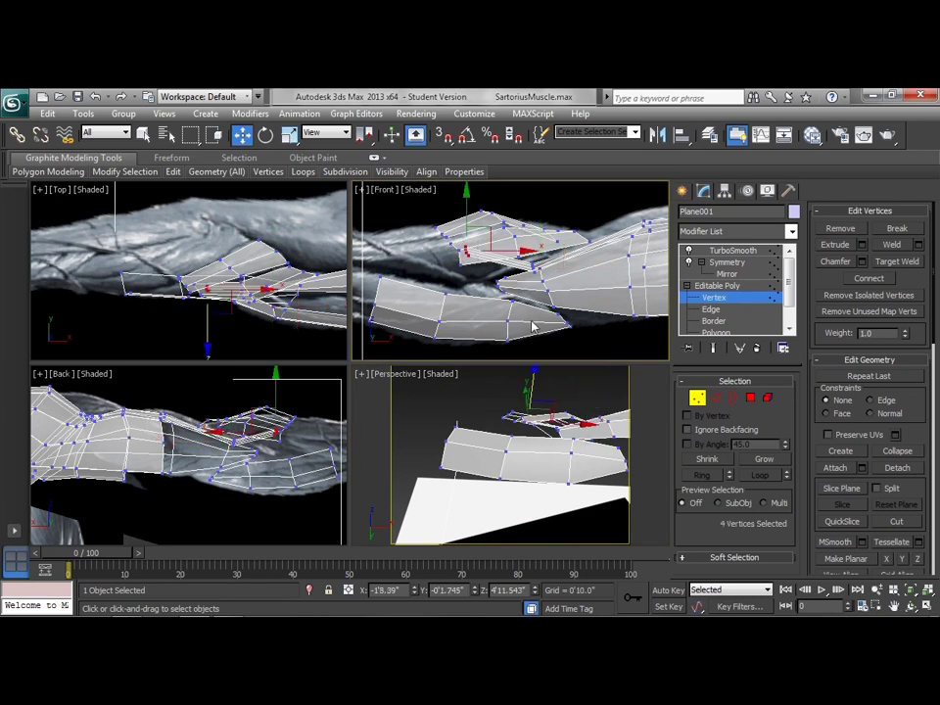
click(534, 325)
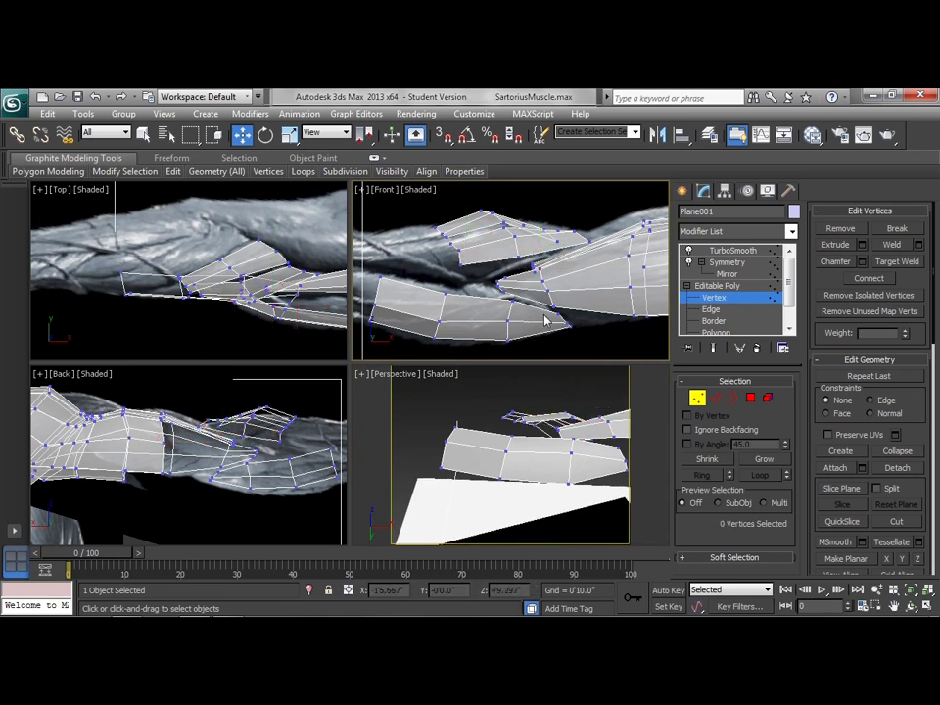
Shift the four clustered vertices at the upper arm mesh's elbow end in depth in the top view
scroll(541, 479, down, 5)
alt+middle_drag(541, 483, 495, 480)
scroll(553, 458, down, 5)
click(538, 430)
scroll(551, 459, up, 5)
scroll(543, 430, down, 4)
scroll(549, 453, up, 3)
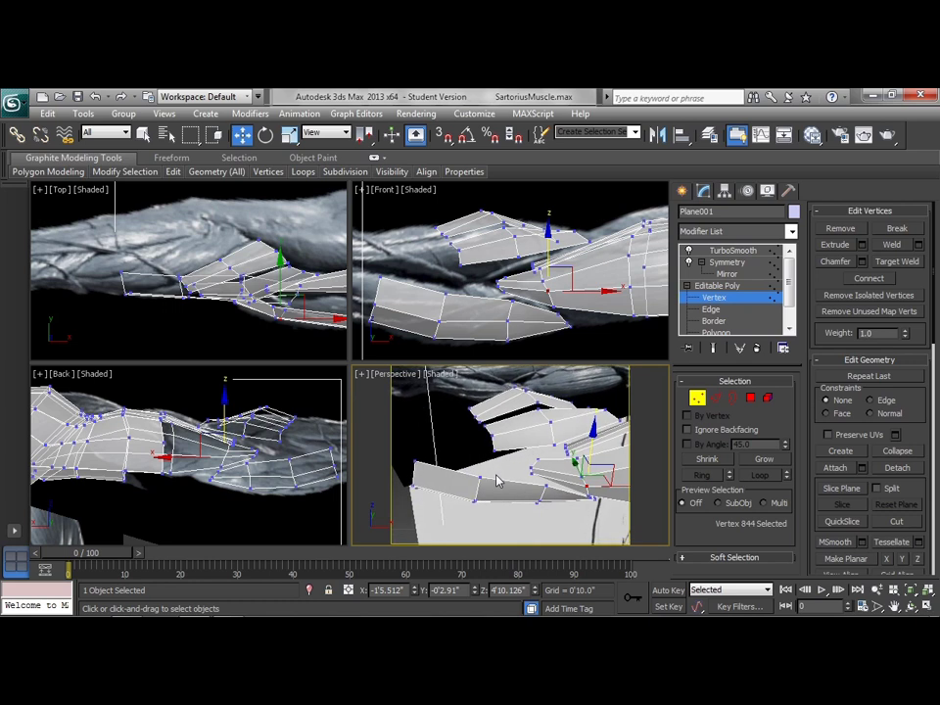
drag(527, 281, 541, 258)
right_click(292, 325)
drag(291, 268, 292, 269)
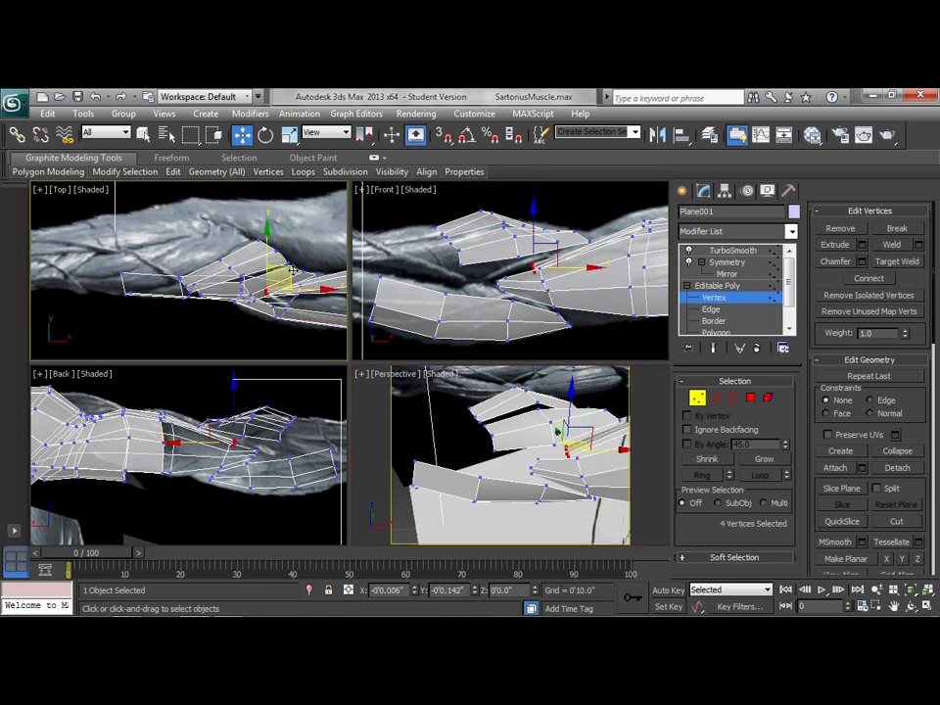
alt+middle_drag(292, 271, 271, 323)
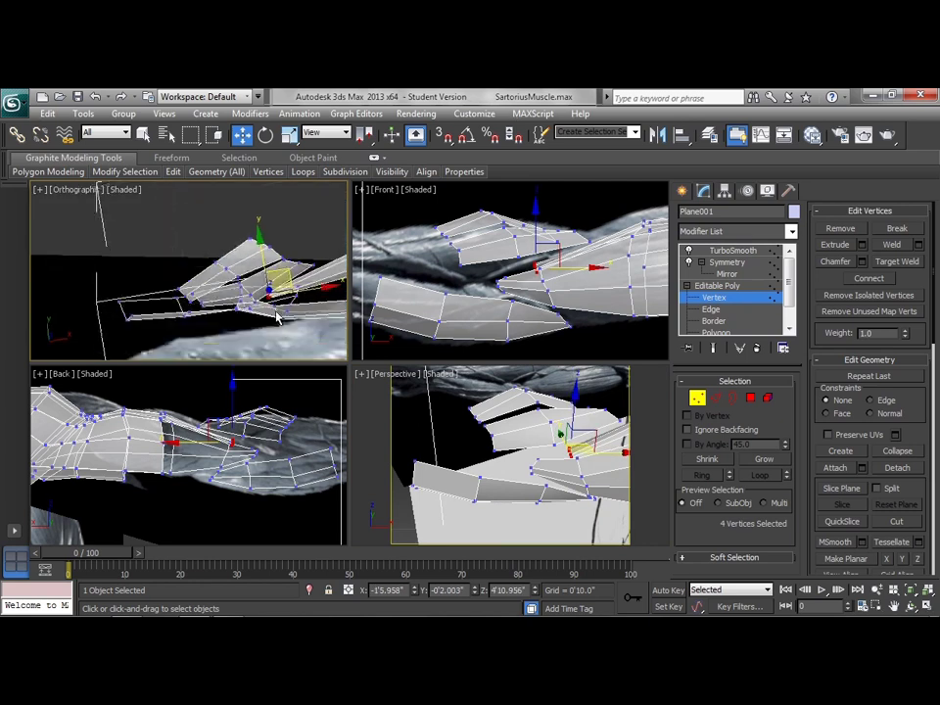
key(t)
Raise the four clustered elbow vertices toward the upper forearm strip in the perspective view
alt+middle_drag(484, 470, 538, 460)
drag(572, 418, 572, 413)
alt+middle_drag(538, 433, 550, 452)
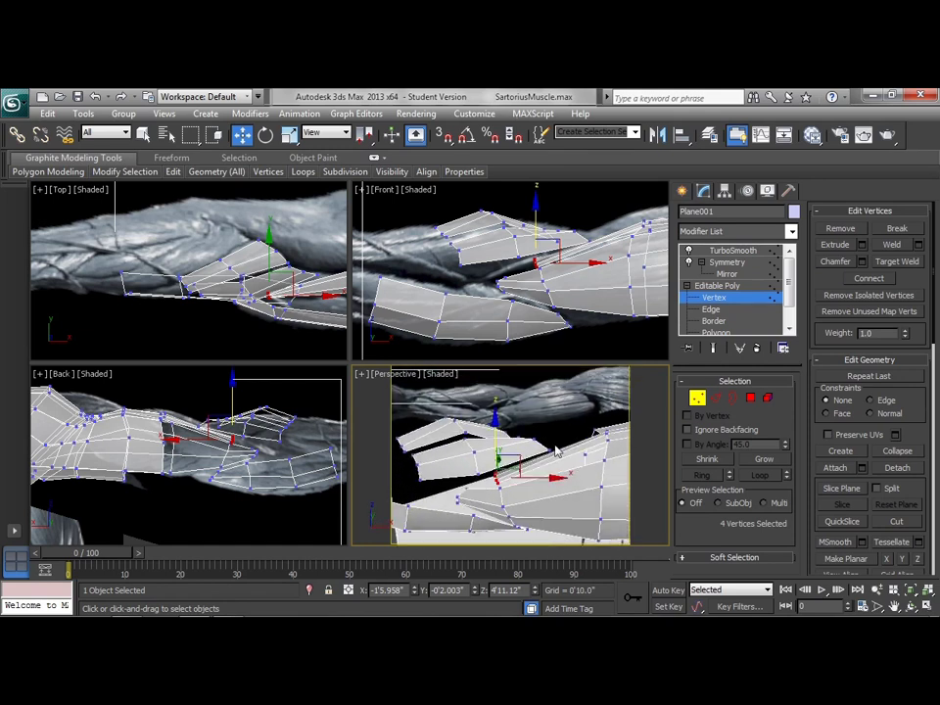
alt+middle_drag(561, 523, 554, 447)
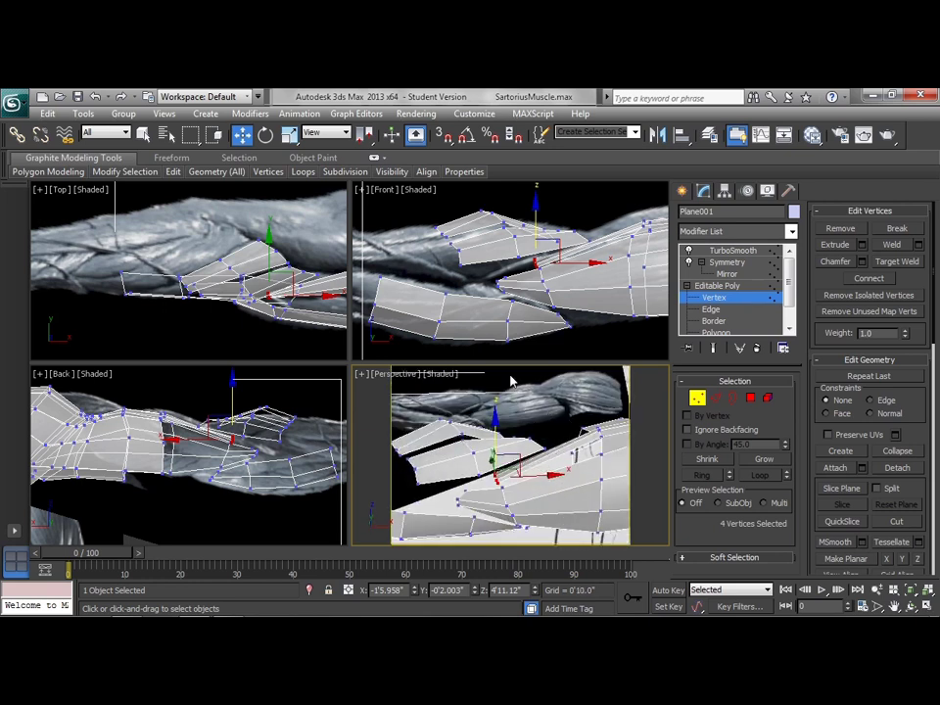
Select the three rear open edges of the upper arm's elbow border and shift them in depth in the top view
middle_drag(320, 277, 242, 277)
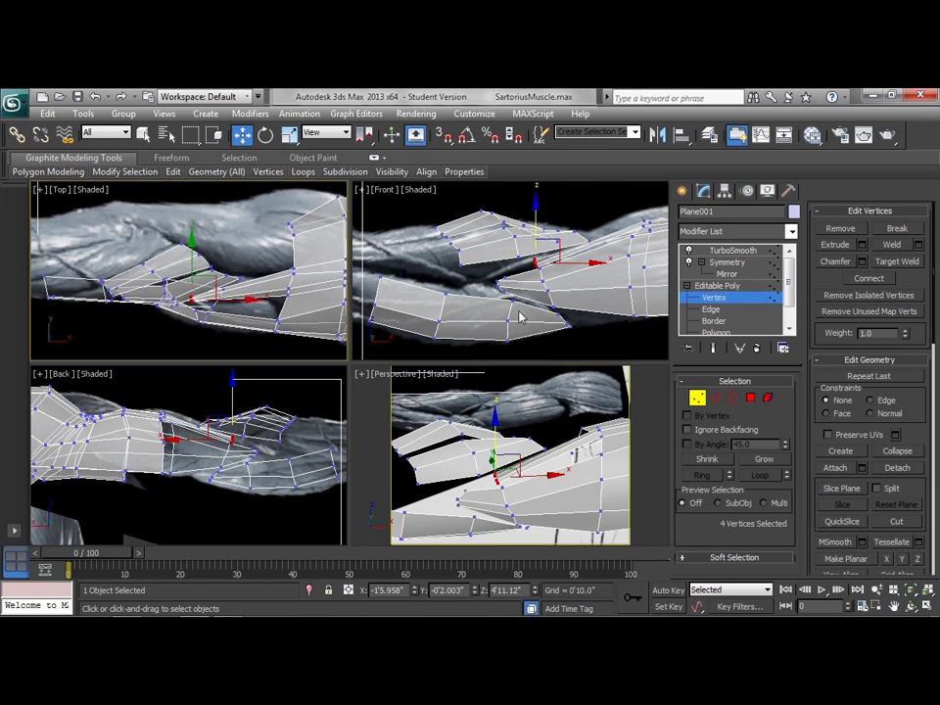
click(716, 398)
click(292, 251)
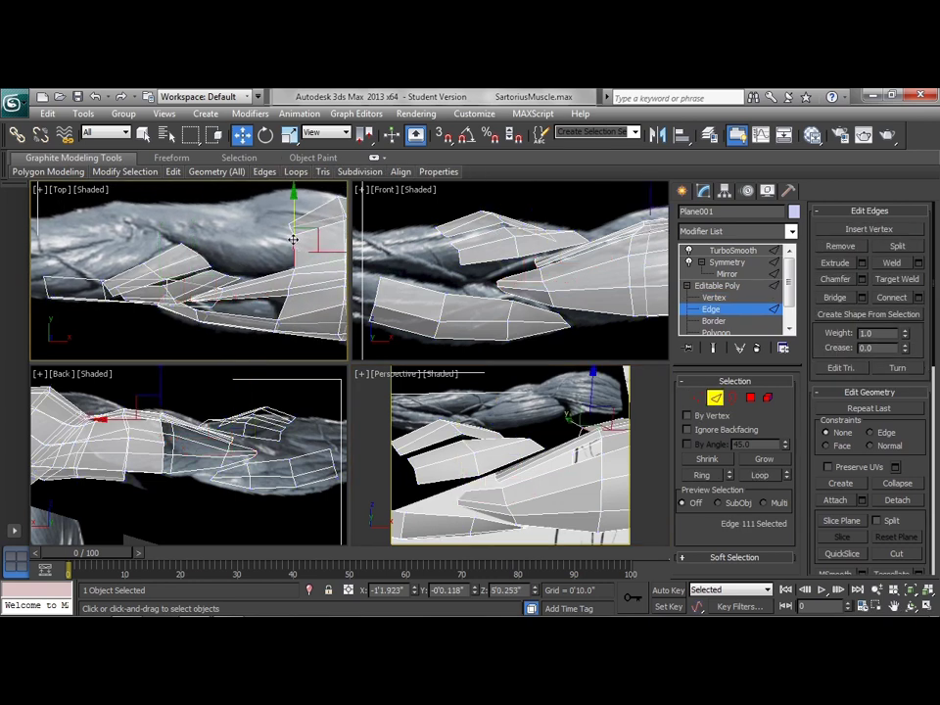
ctrl+click(291, 230)
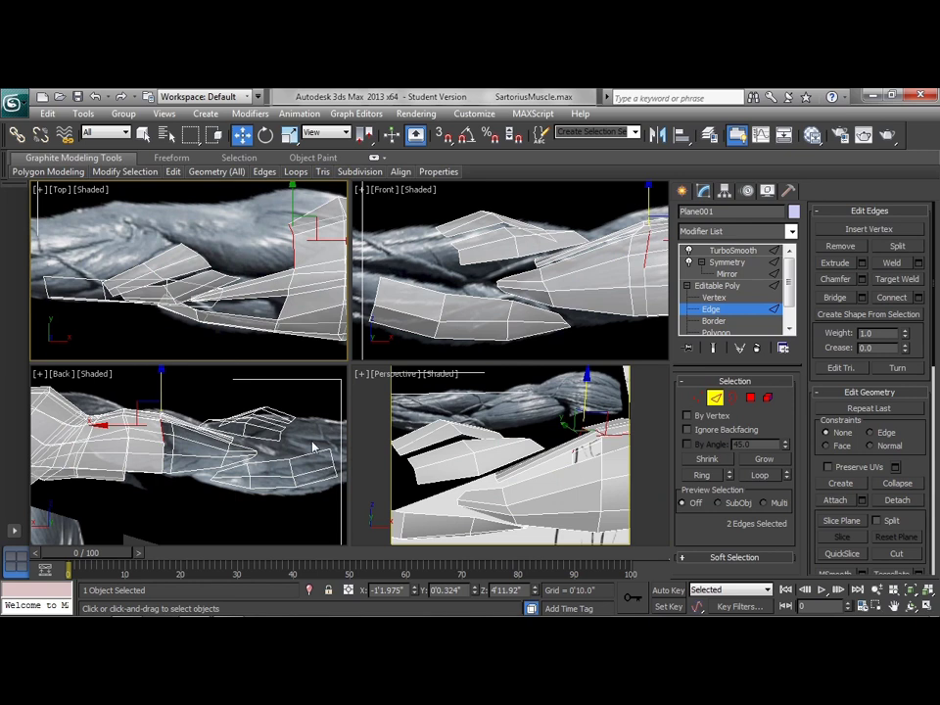
ctrl+click(163, 451)
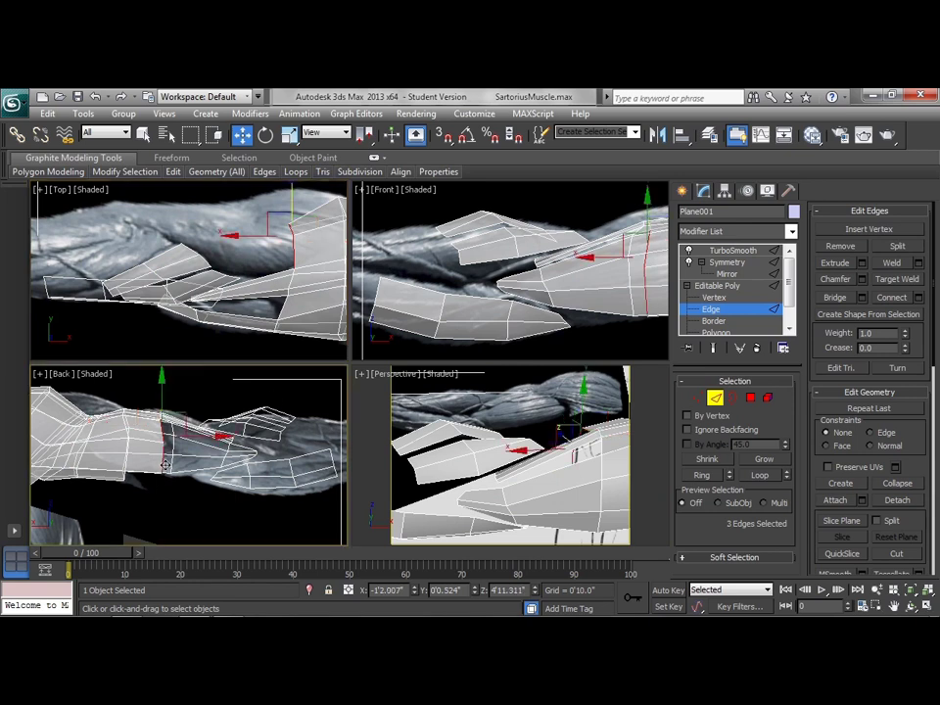
middle_drag(303, 259, 289, 291)
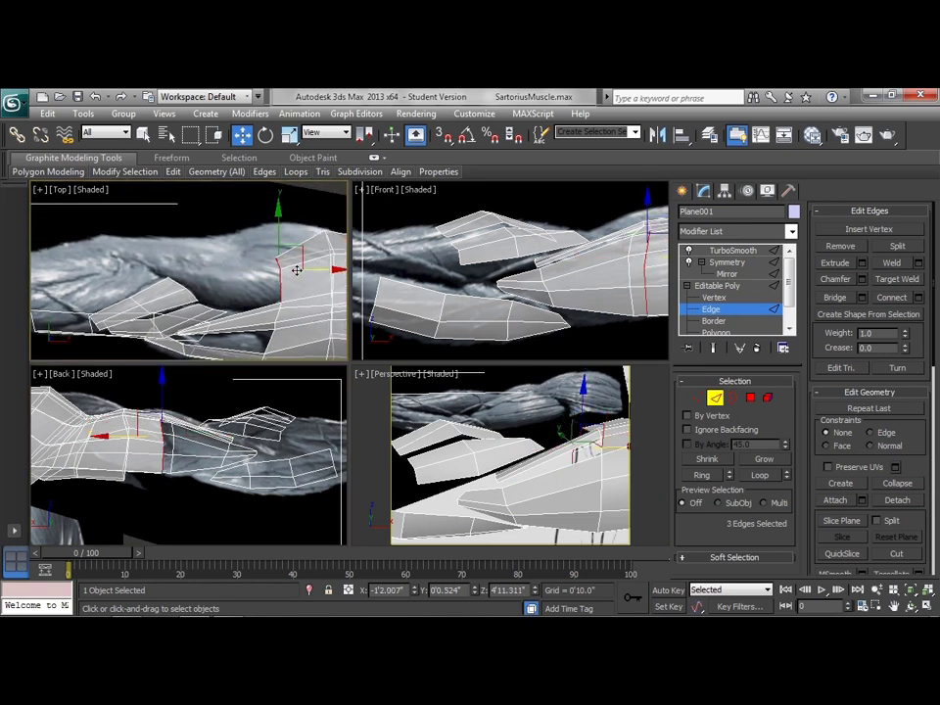
drag(281, 237, 282, 219)
Move the lowest rear edge of the elbow border out to the arm's silhouette in the top view
click(163, 463)
right_click(262, 307)
drag(277, 232, 311, 210)
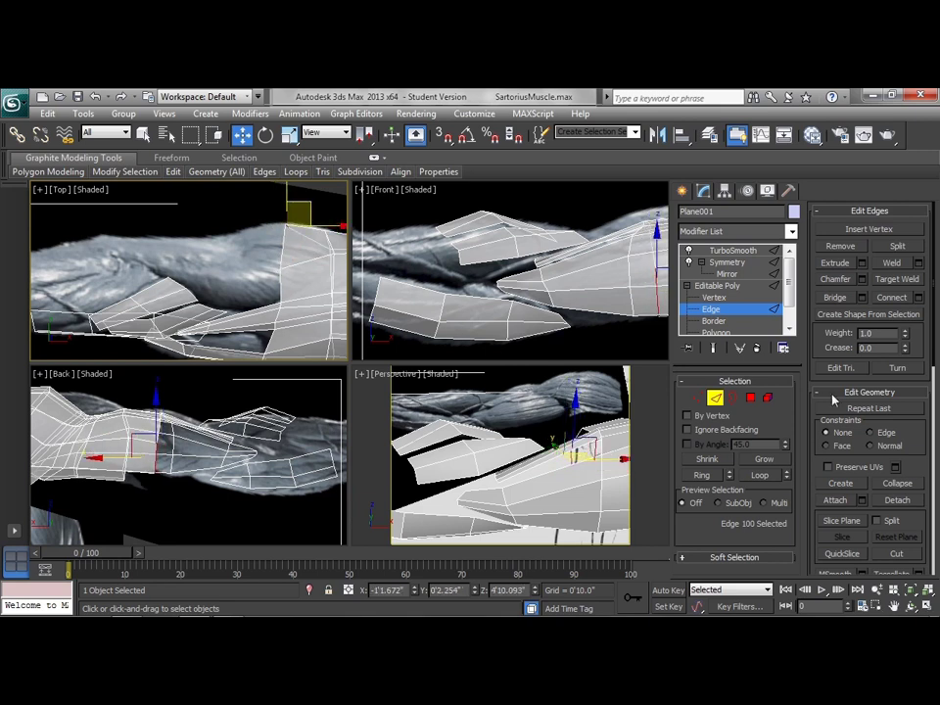
Reposition the individual vertices along the upper arm's rear elbow border to follow the muscle outline in the top view
click(694, 398)
click(284, 259)
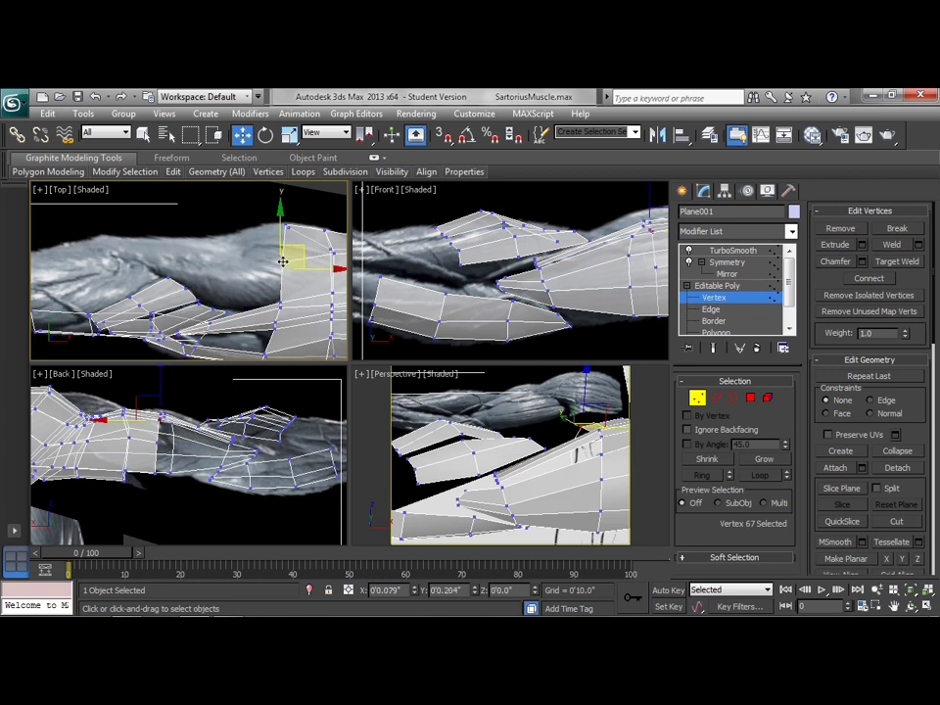
drag(285, 259, 313, 242)
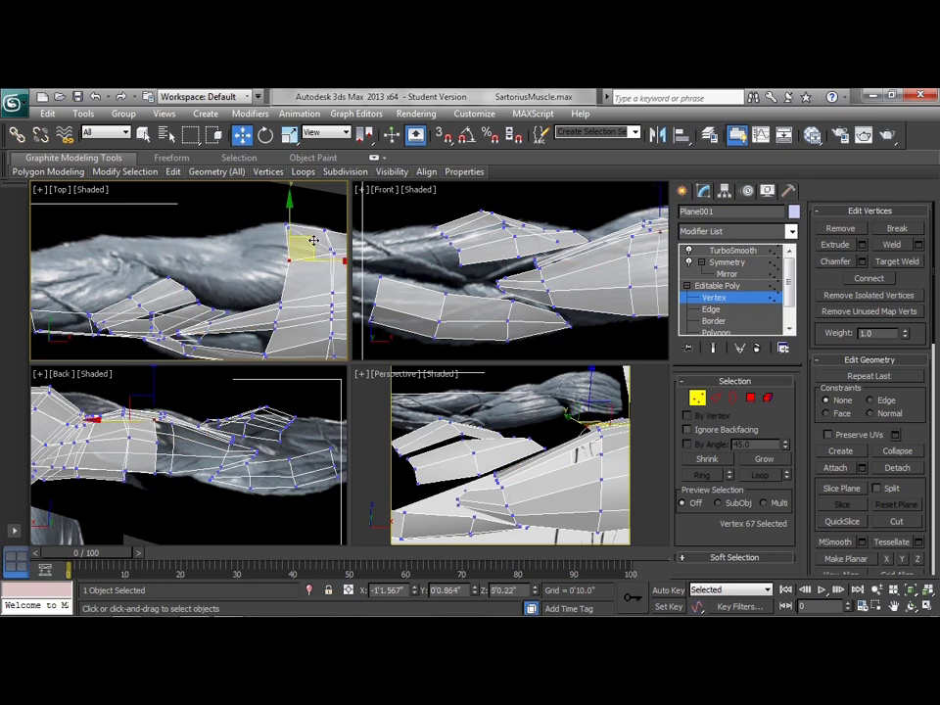
click(332, 213)
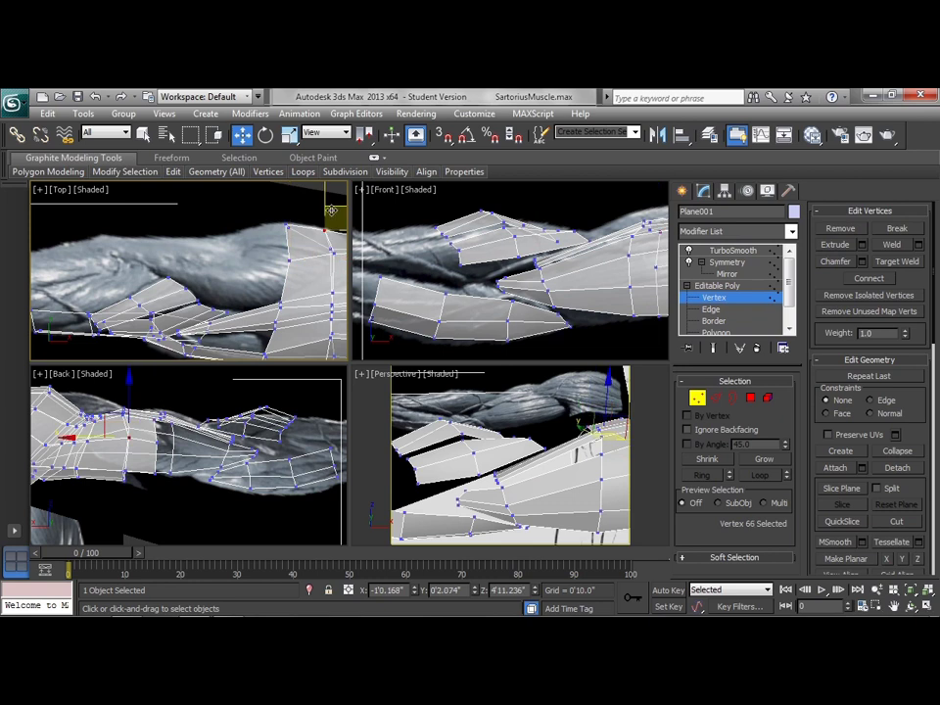
drag(336, 207, 335, 204)
click(329, 251)
middle_drag(319, 238, 277, 249)
drag(310, 241, 313, 229)
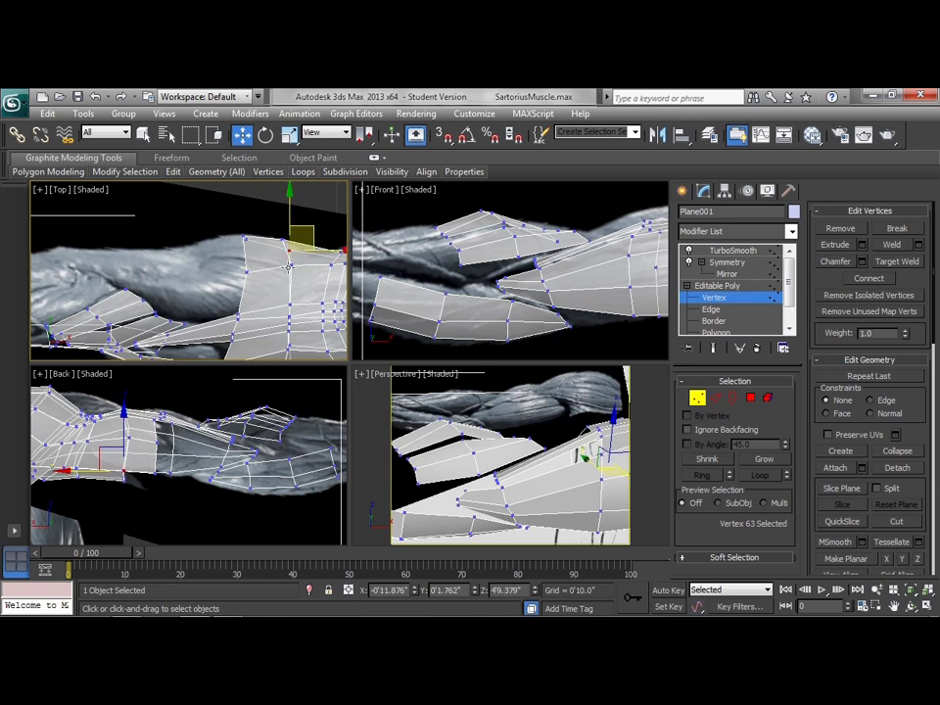
drag(247, 273, 248, 267)
click(276, 294)
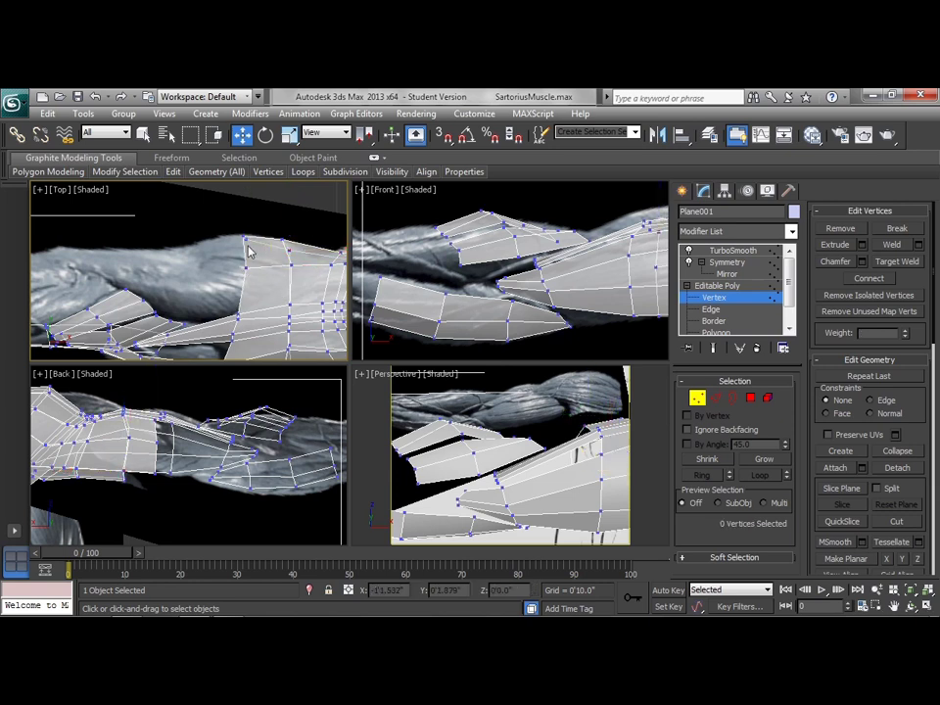
Extend the two rear elbow edges along the forearm as a strip of two new segments in the top view
alt+middle_drag(468, 379, 592, 521)
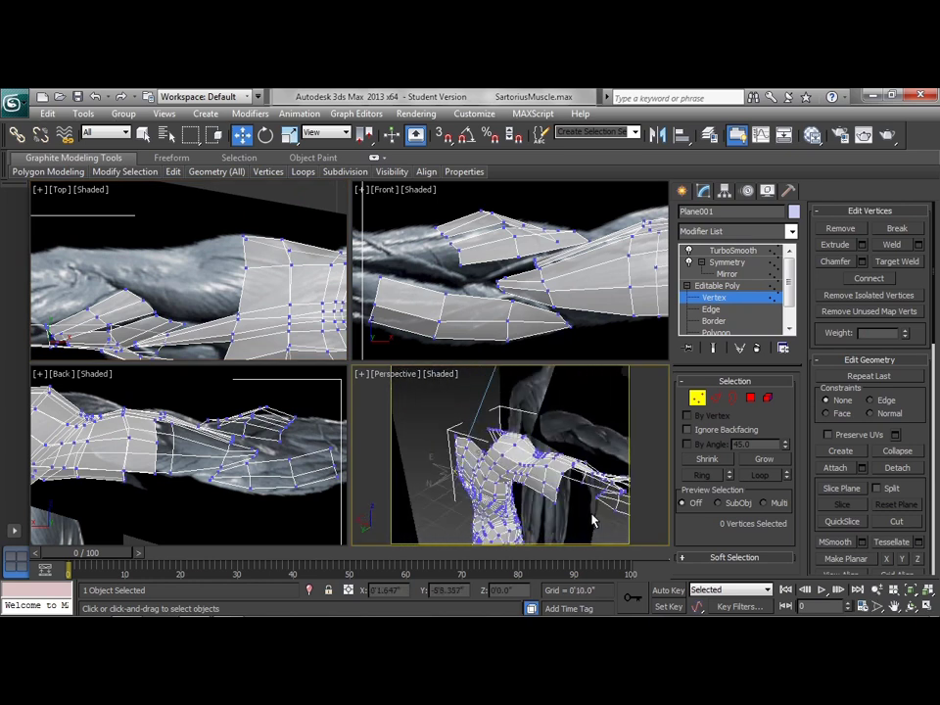
click(716, 398)
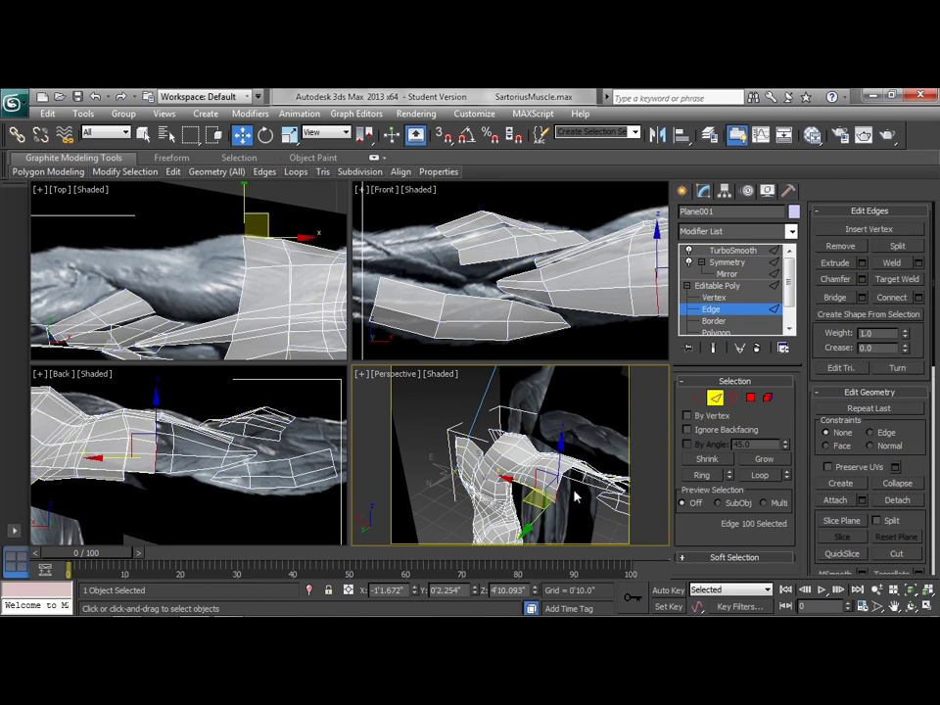
middle_click(242, 233)
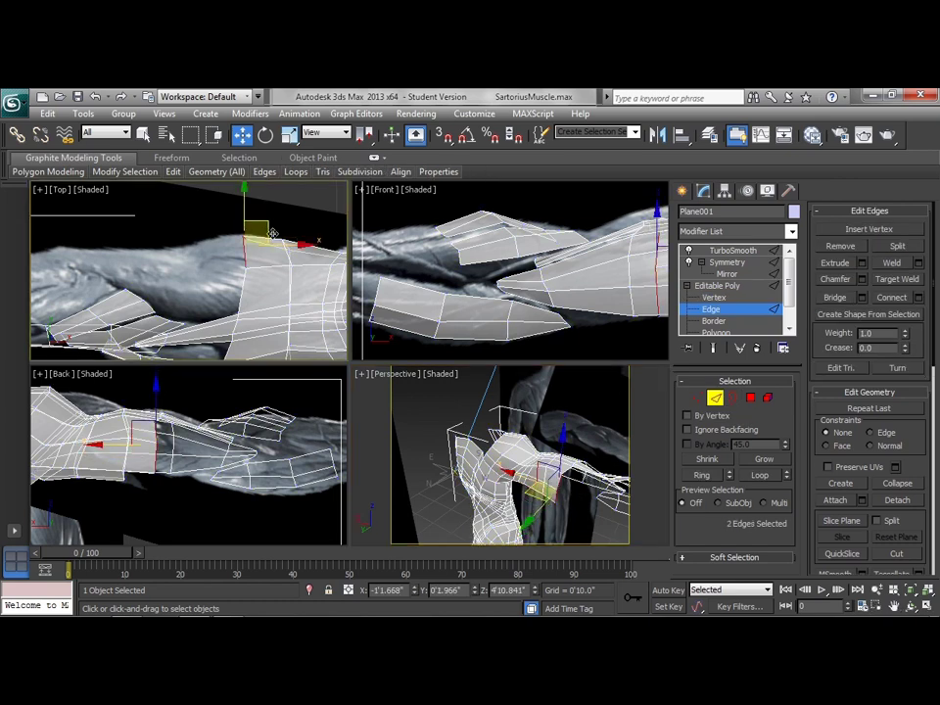
shift+drag(268, 223, 171, 238)
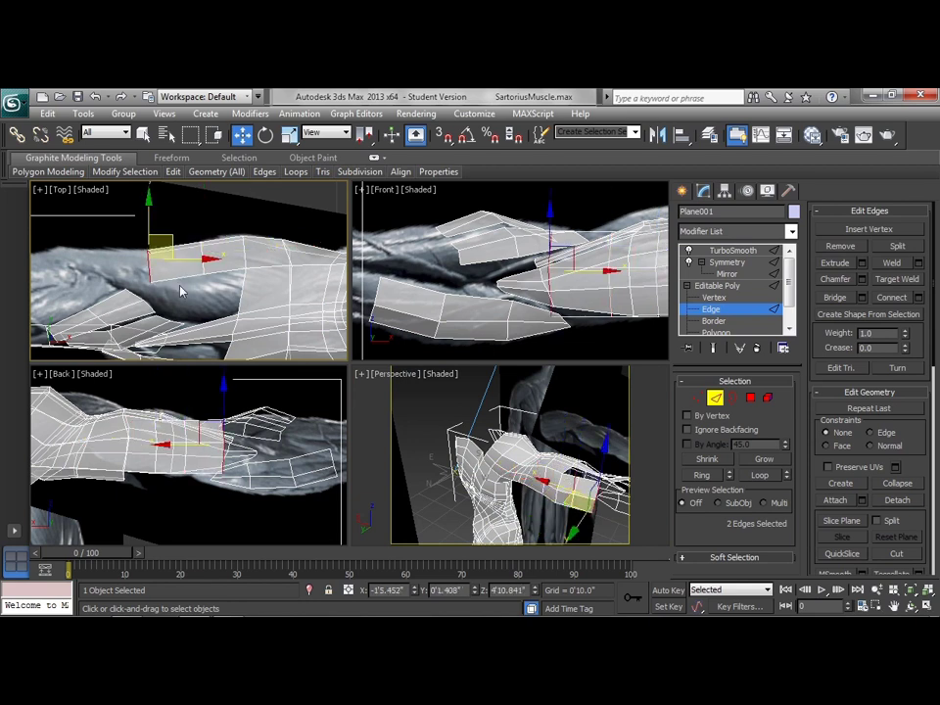
Adjust the new rear strip's inner vertices and its outer elbow vertices to fit the muscle reference in the top view
click(696, 397)
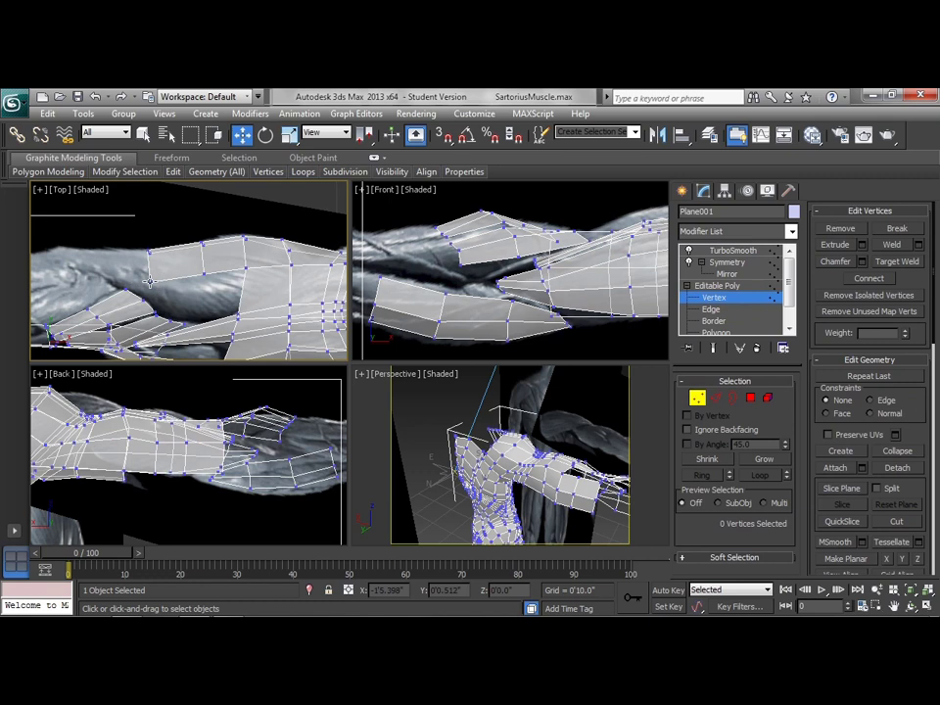
click(150, 236)
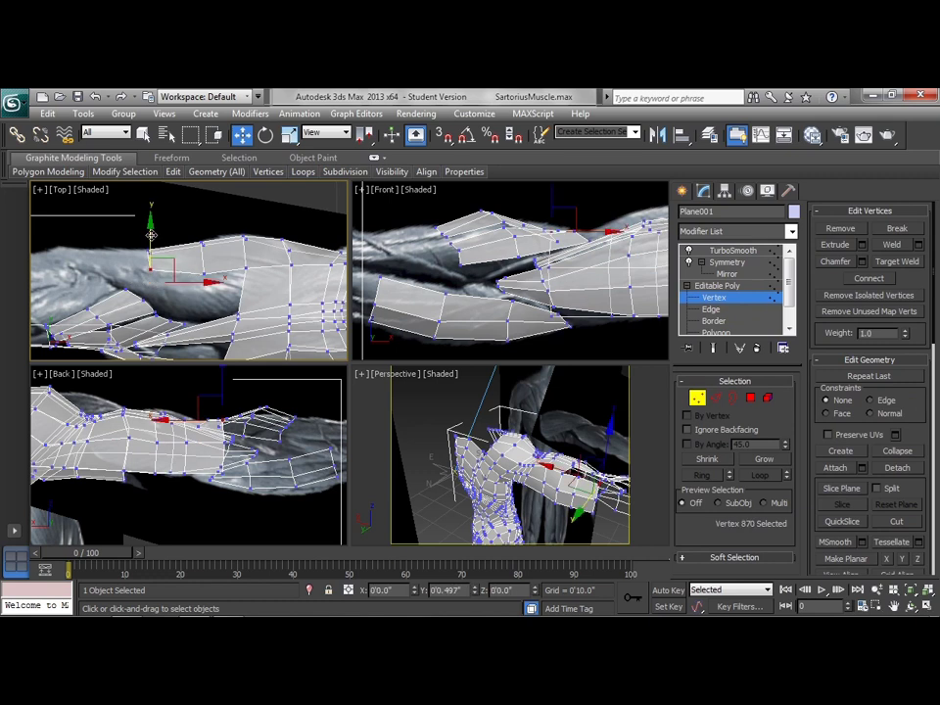
click(200, 272)
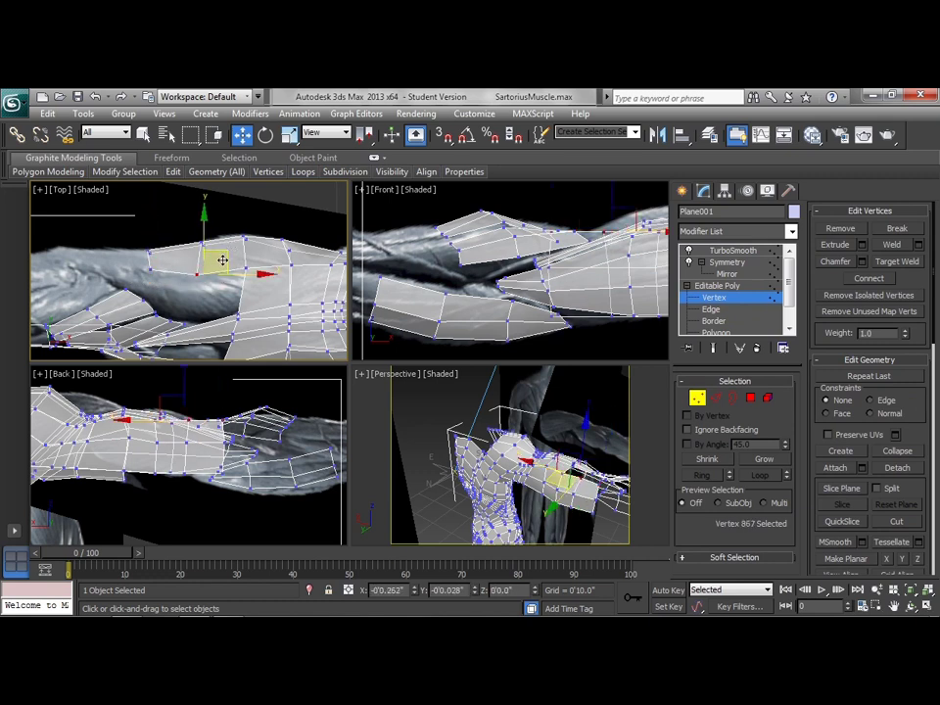
drag(223, 259, 256, 216)
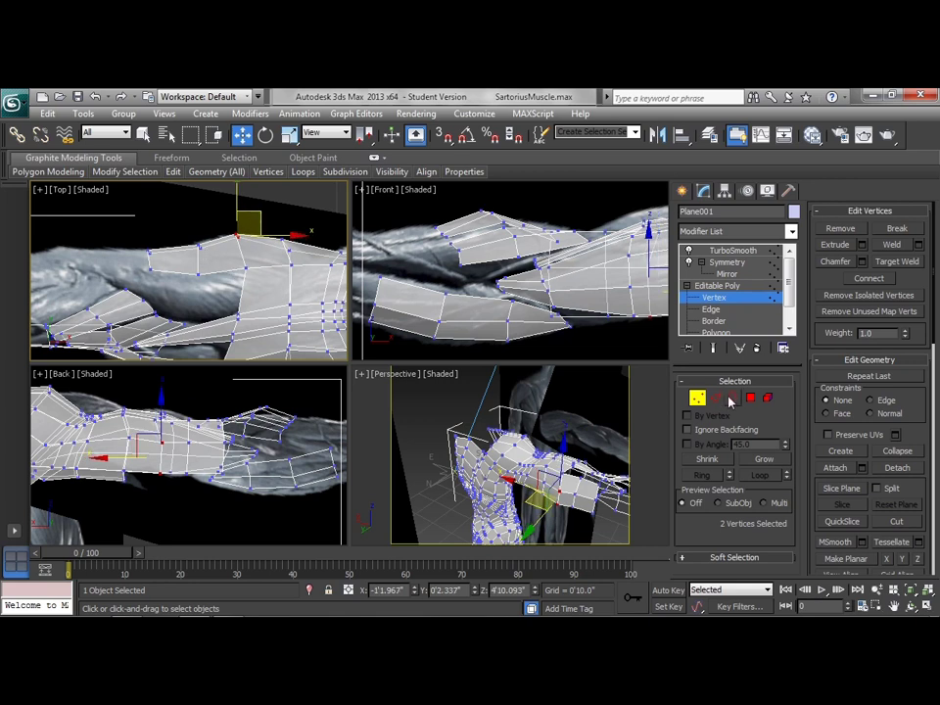
Extend the rear strip's two end edges by one more segment toward the wrist in the top view
key(2)
drag(172, 236, 110, 235)
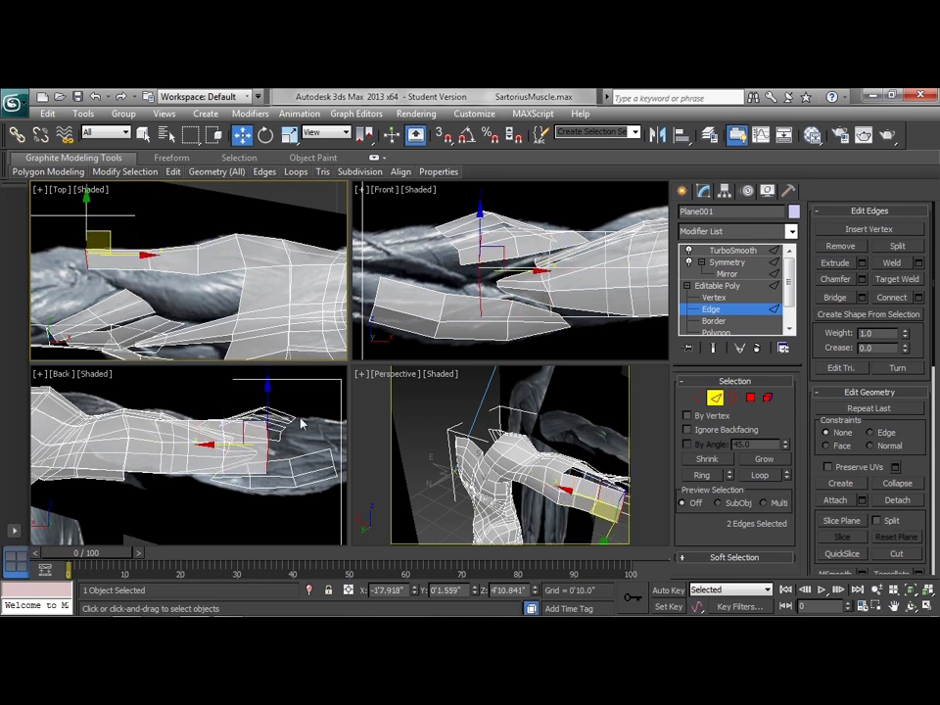
scroll(306, 427, down, 3)
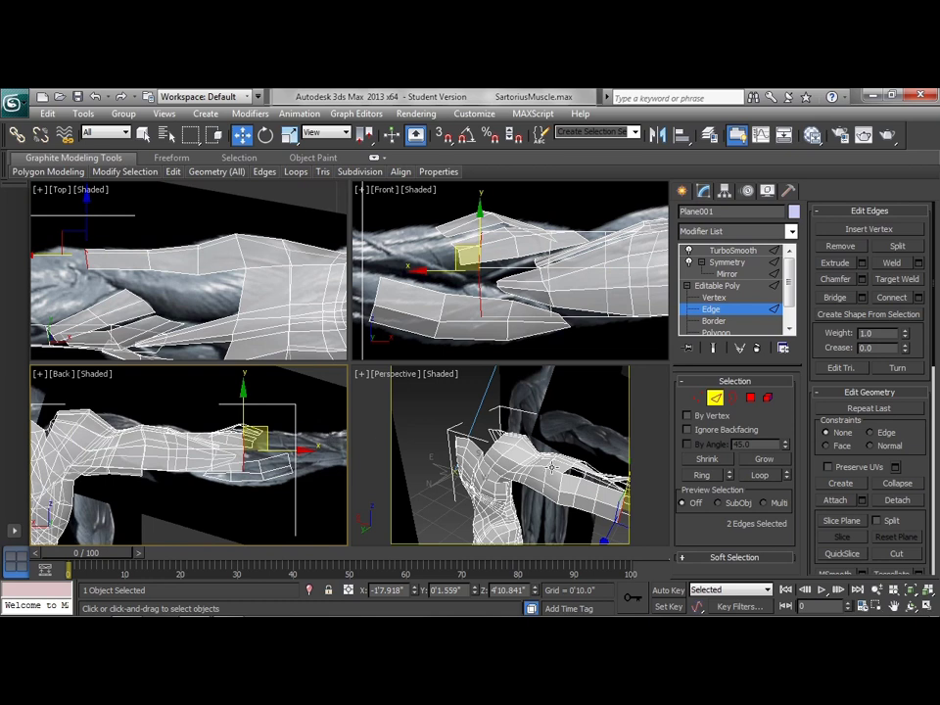
alt+middle_drag(550, 470, 523, 468)
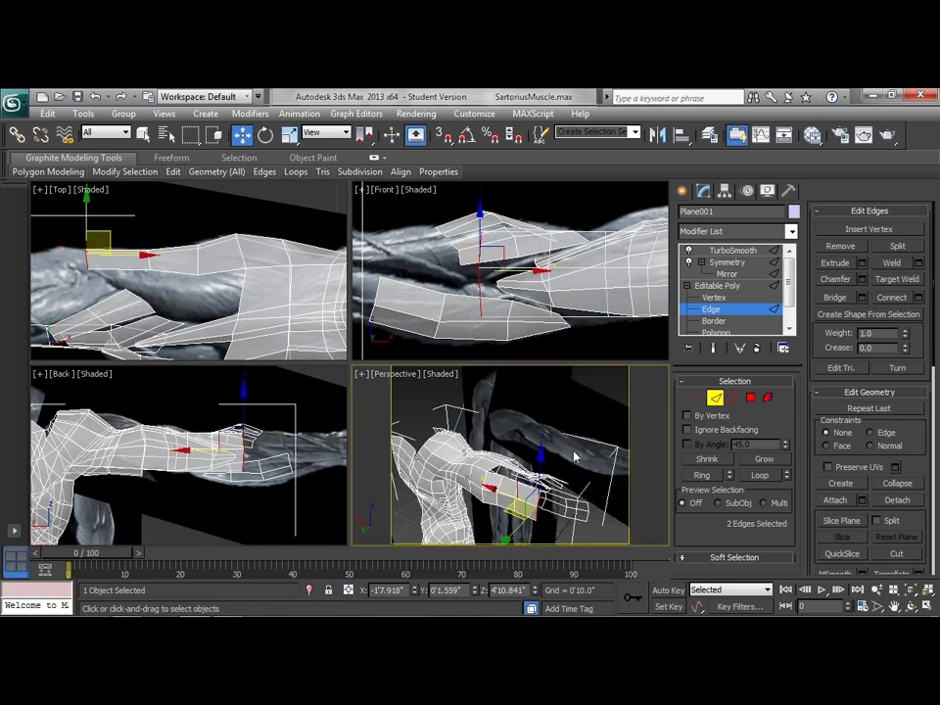
Scale the rear strip's two end edges down vertically in the back view to narrow the strip
right_click(278, 443)
right_click(261, 402)
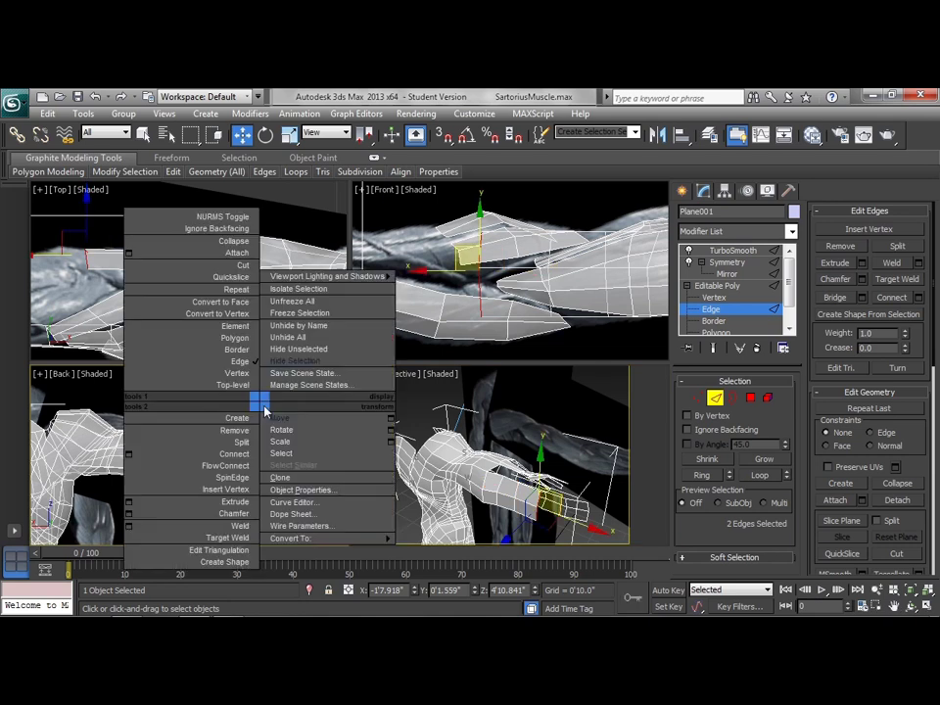
click(274, 441)
drag(239, 391, 240, 468)
Move the rear strip's lower vertices vertically in the back view to taper its bottom border toward the wrist
key(1)
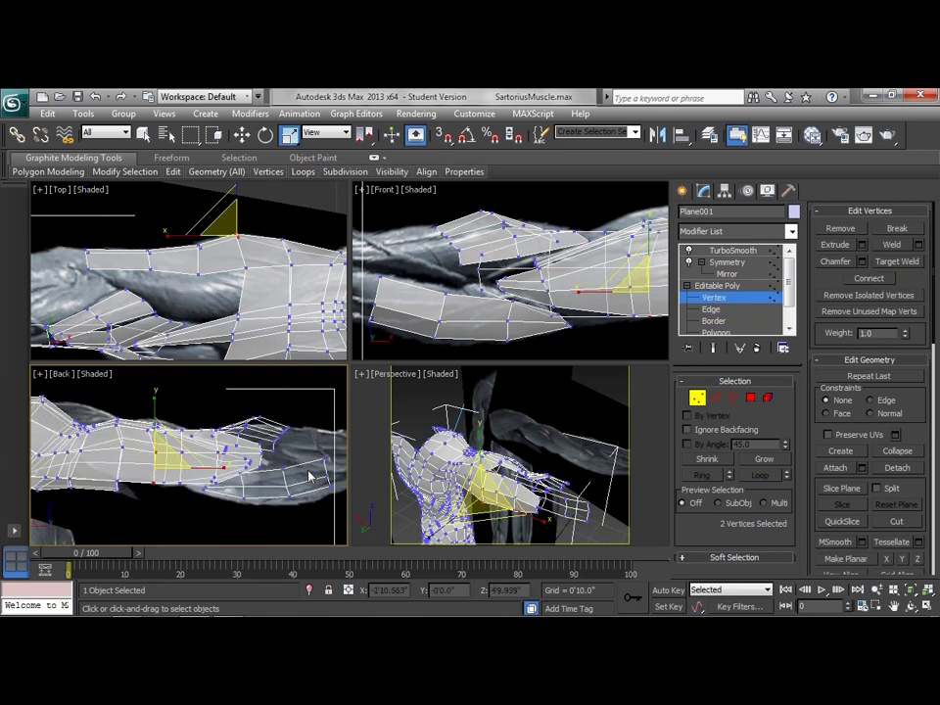
scroll(308, 477, up, 2)
click(226, 420)
right_click(279, 392)
click(296, 403)
drag(226, 404, 227, 478)
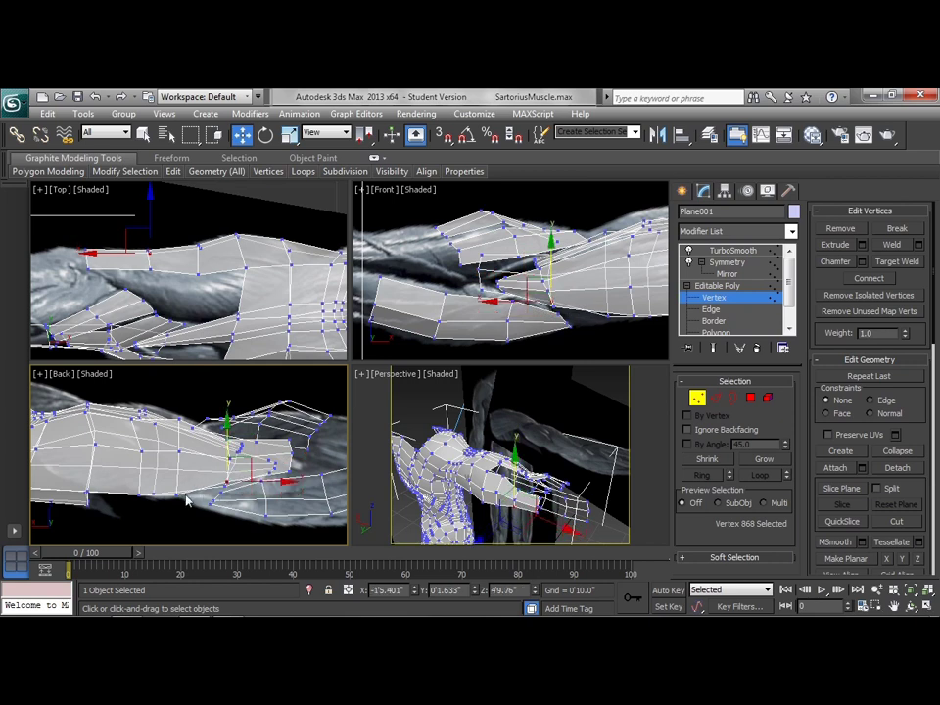
click(138, 493)
drag(138, 493, 139, 488)
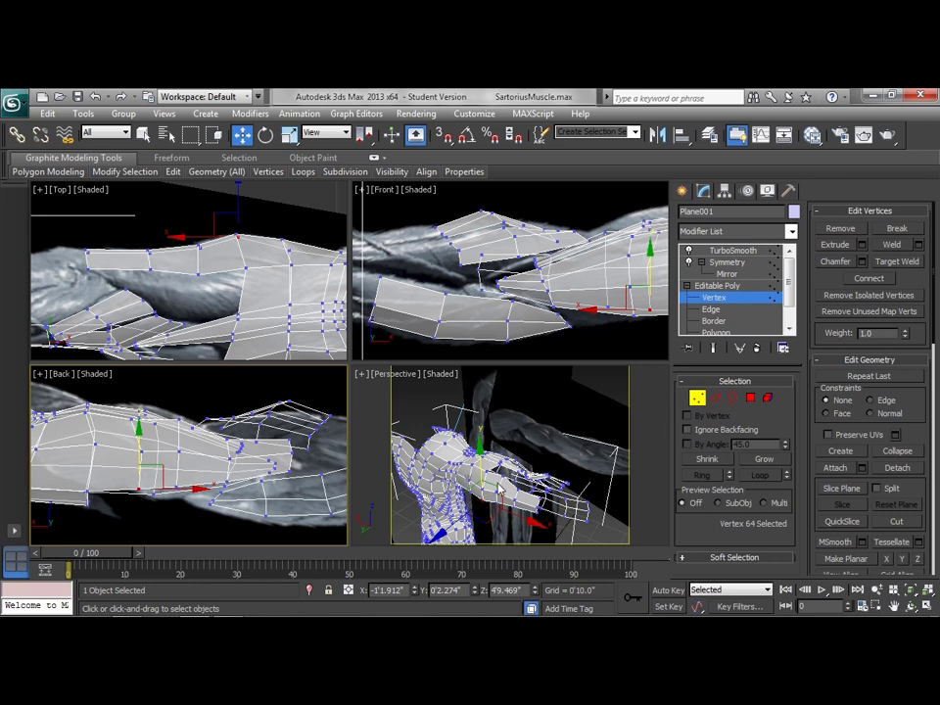
Raise the strip's elbow vertex in the perspective view and lower its upper border vertex slightly in the back view
alt+middle_drag(471, 494, 512, 469)
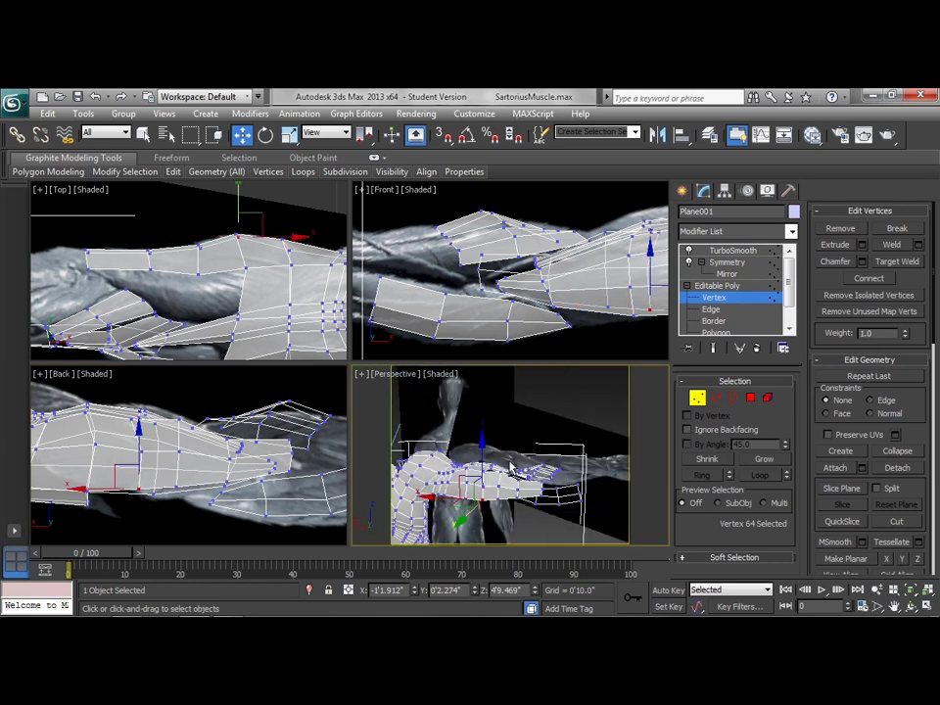
click(483, 487)
drag(480, 464, 481, 459)
alt+middle_drag(513, 479, 499, 501)
click(499, 460)
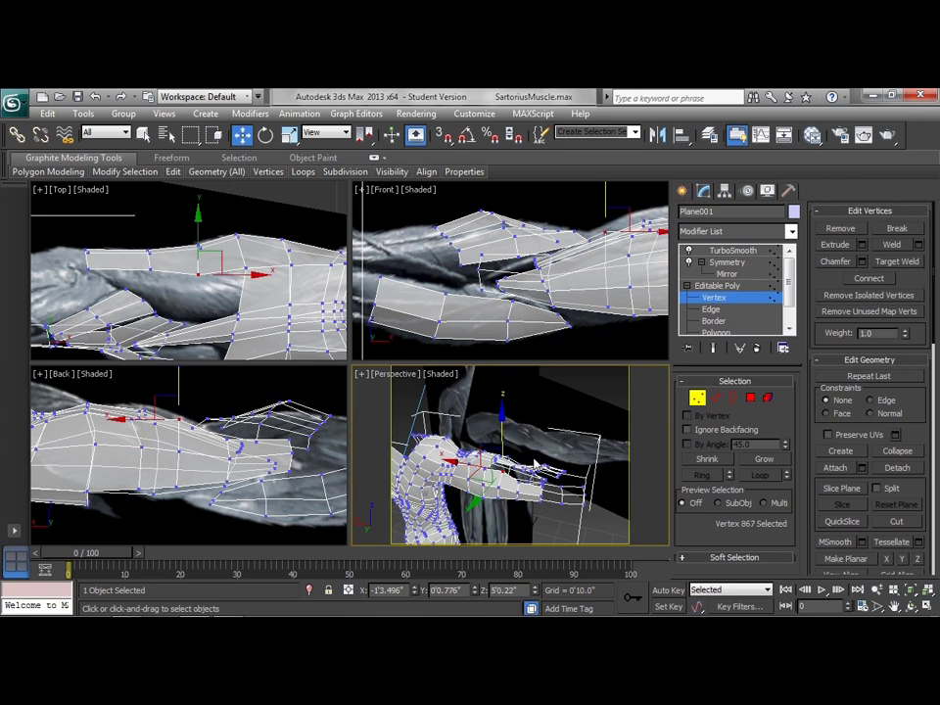
right_click(229, 456)
mouse_move(182, 386)
mouse_down()
mouse_move(182, 411)
mouse_move(186, 394)
mouse_up()
Lower the vertices at the rear strip's wrist end in the back view to follow the forearm reference
click(291, 455)
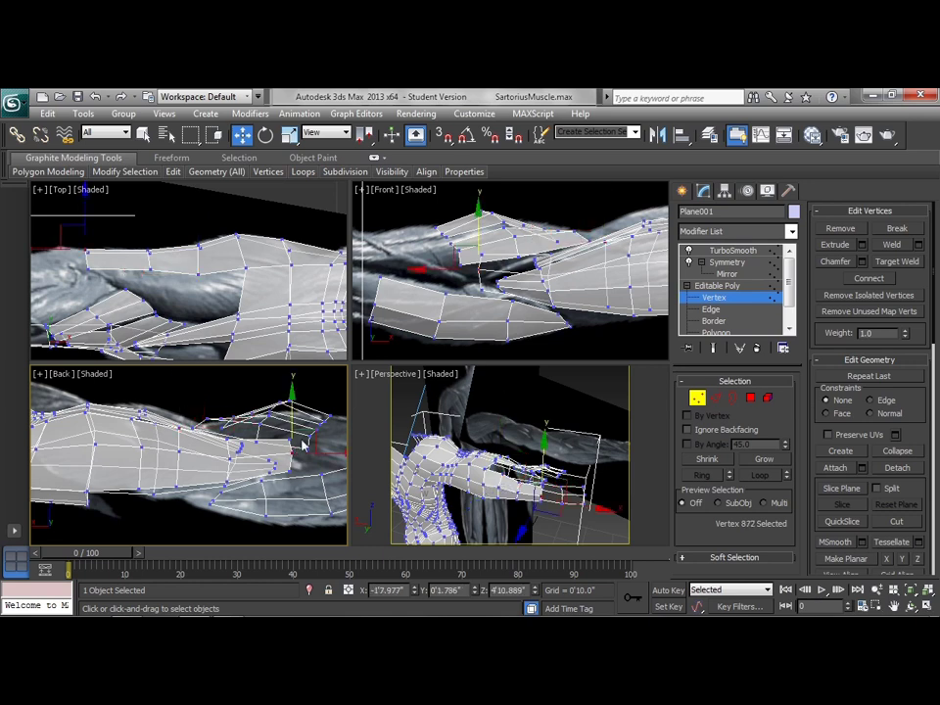
drag(288, 470, 324, 461)
click(287, 442)
click(288, 460)
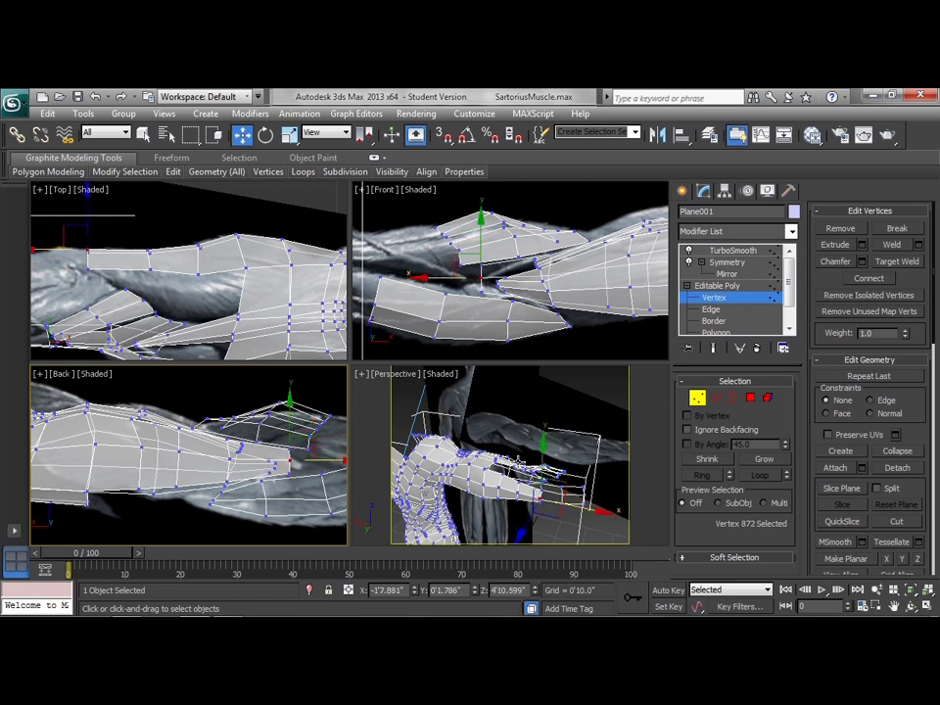
Bridge the two opposite border edges across the arm's underside at the elbow with 3 segments
alt+middle_drag(491, 489, 494, 453)
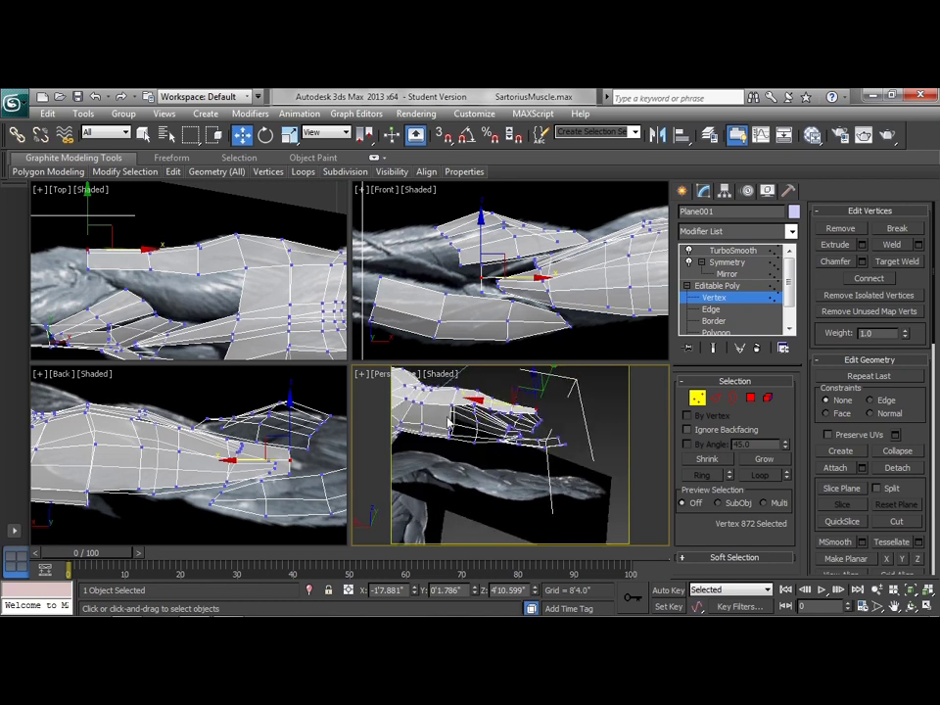
middle_drag(527, 322, 492, 303)
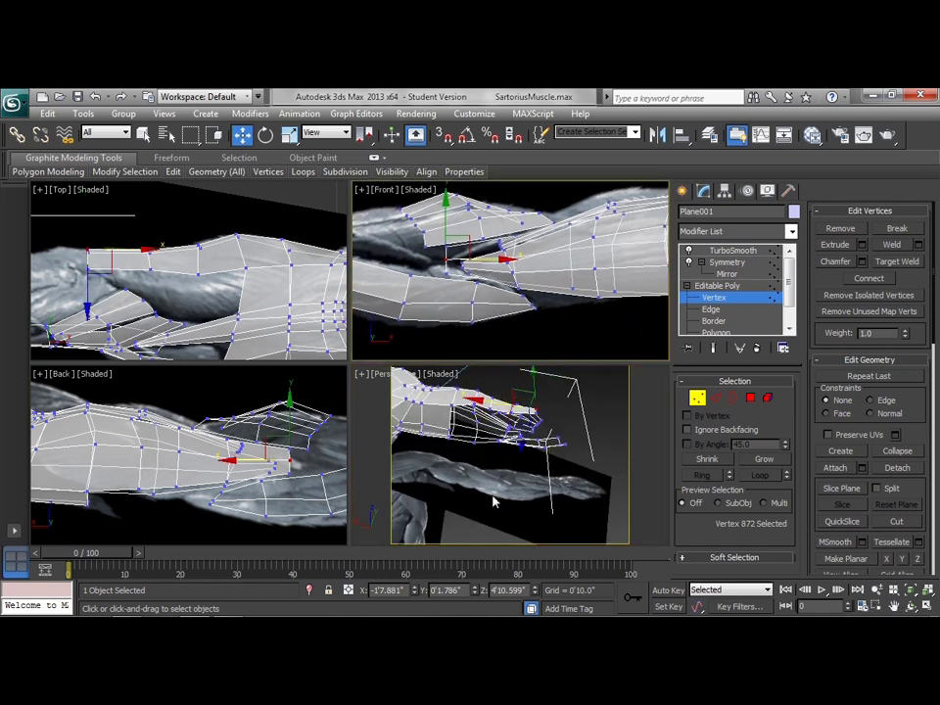
key(2)
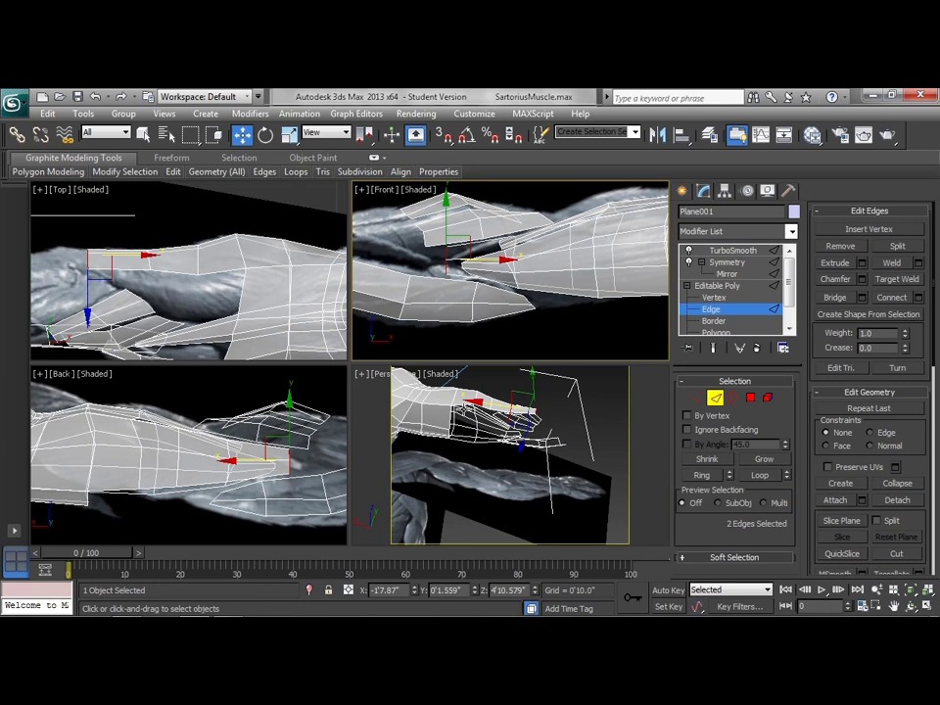
click(463, 410)
mouse_move(470, 453)
alt+middle_down()
mouse_move(508, 371)
mouse_move(495, 497)
mouse_move(476, 402)
mouse_move(474, 437)
alt+middle_up()
ctrl+click(440, 454)
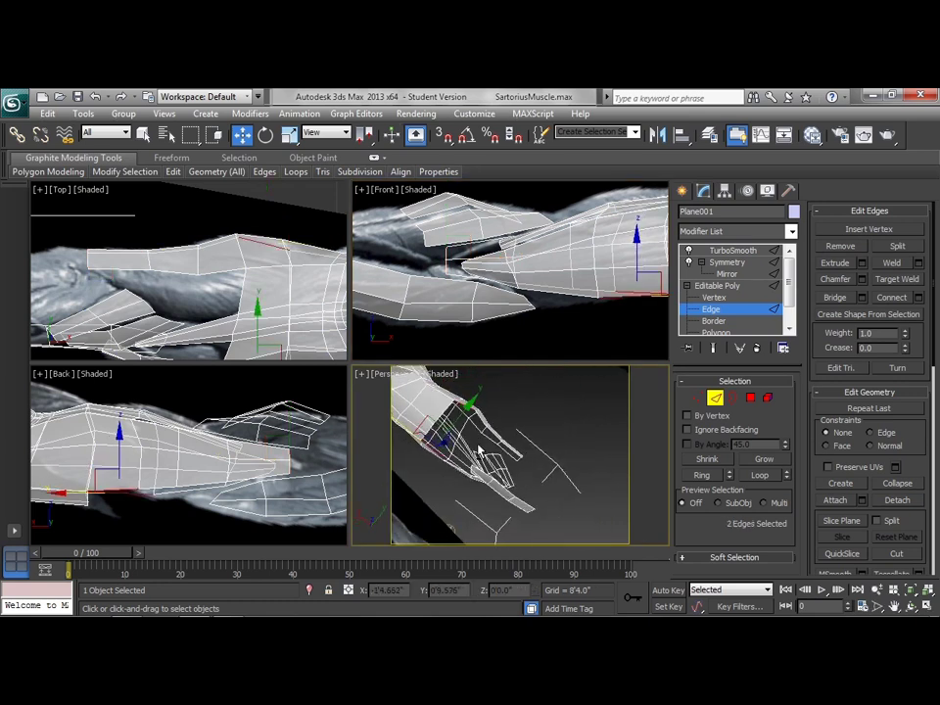
click(861, 298)
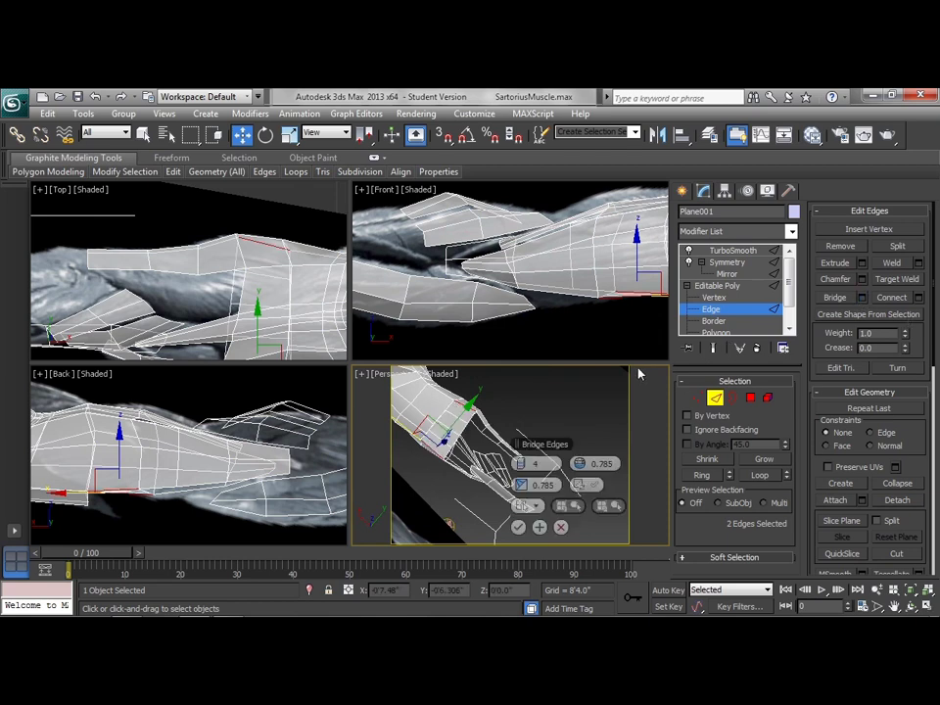
click(517, 464)
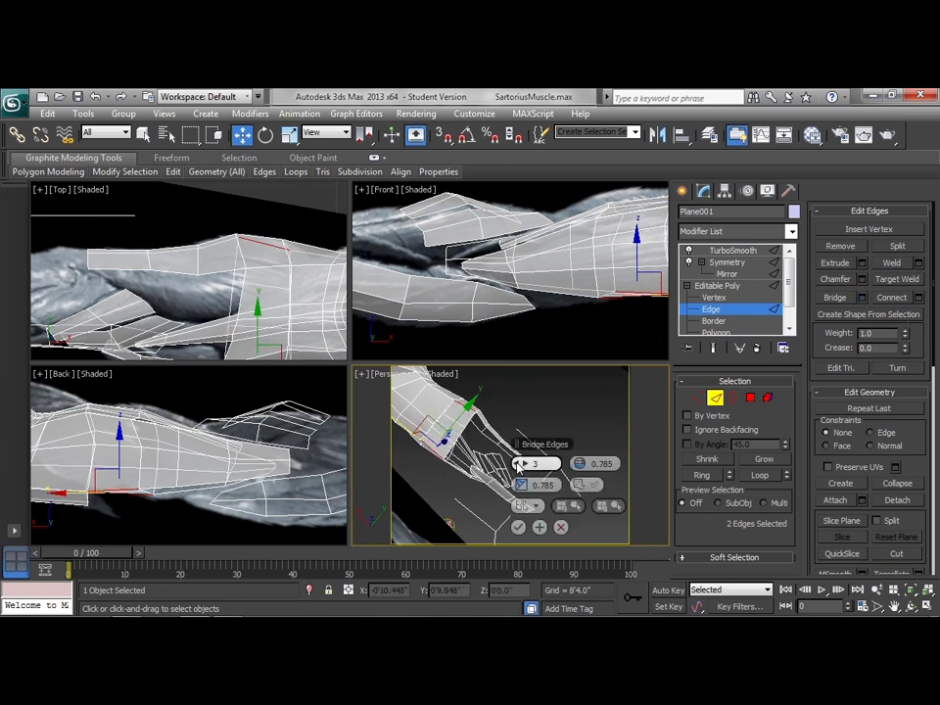
click(517, 526)
Target-weld the new bridge's inner vertices to the neighbouring vertices on the upper arm's underside
key(1)
scroll(497, 456, up, 5)
scroll(497, 461, down, 4)
key(alt+w)
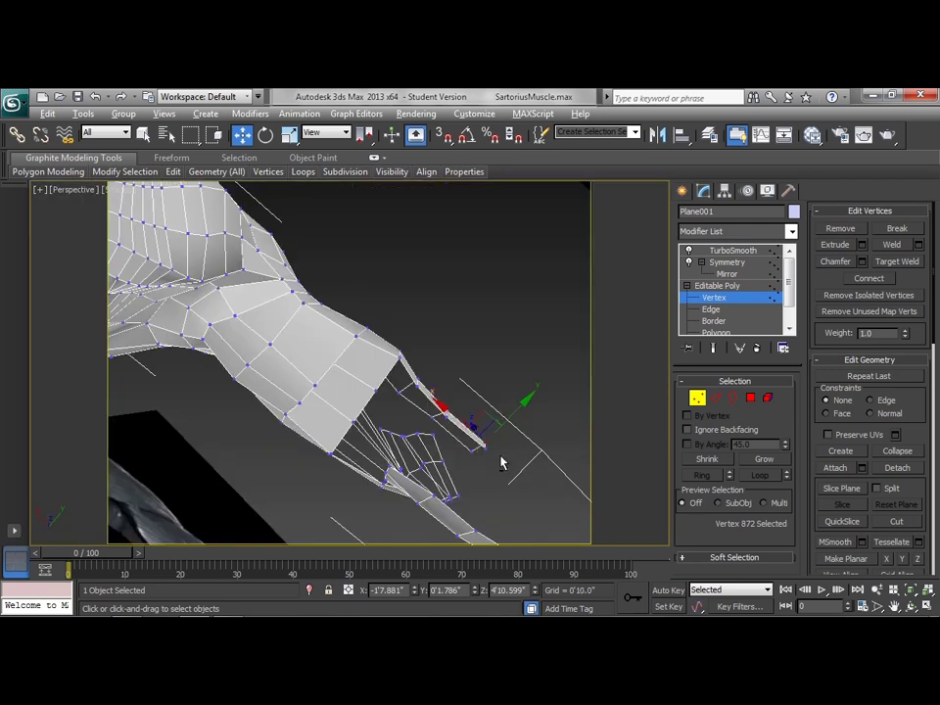
right_click(327, 416)
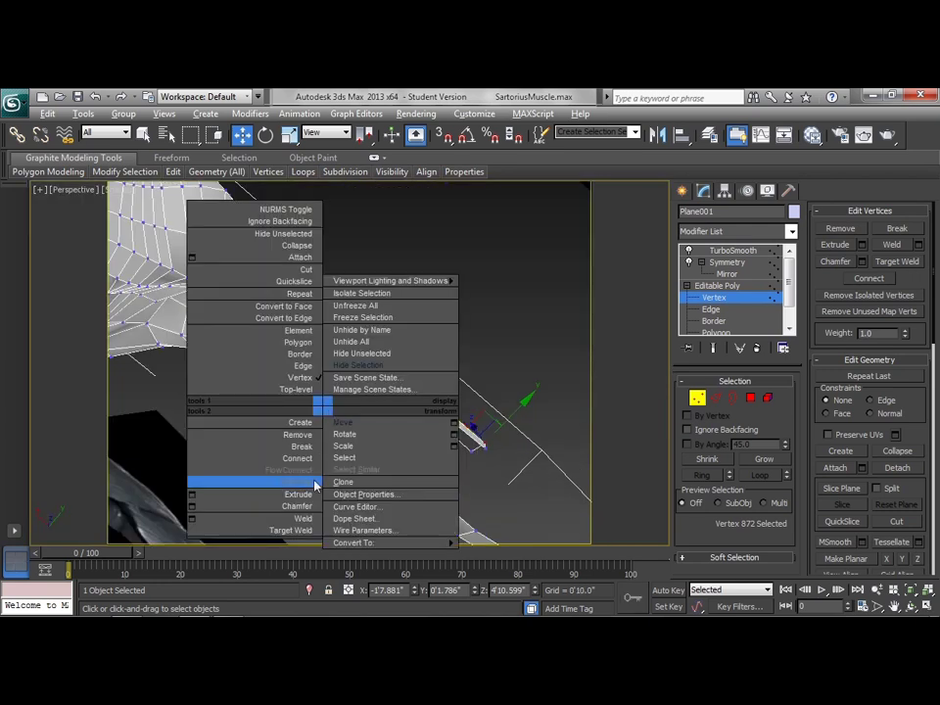
click(309, 530)
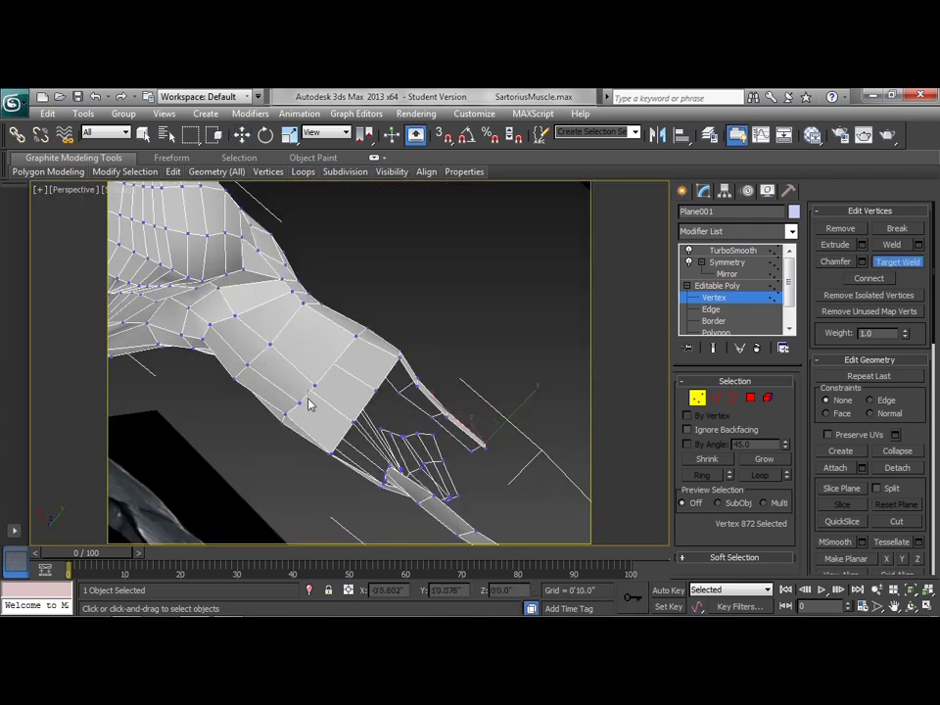
click(299, 402)
click(334, 364)
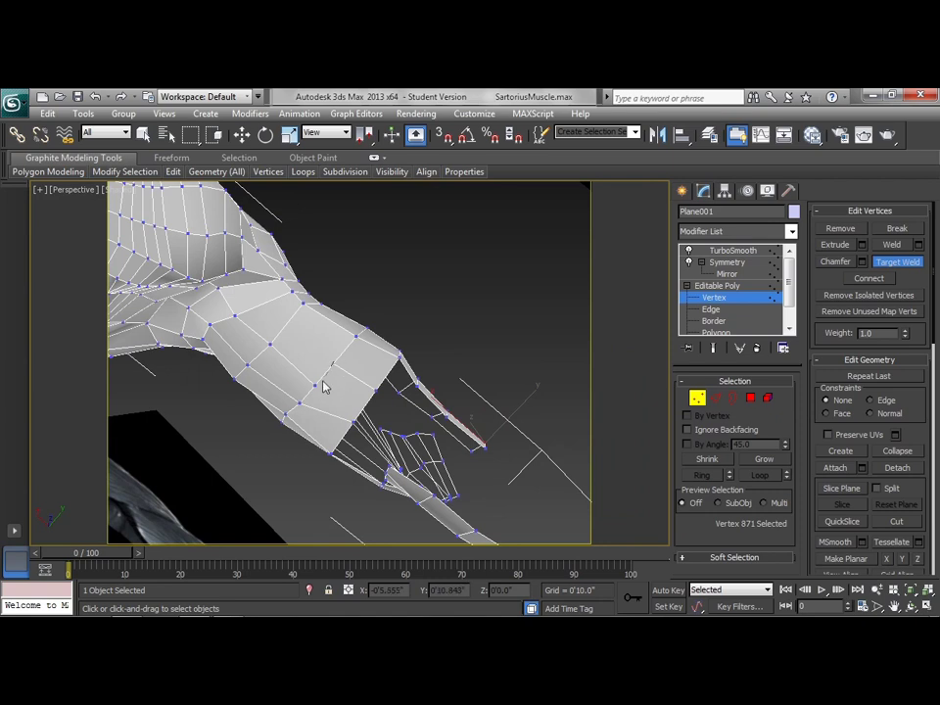
Space the bridge's two middle vertices along the elbow border and lower them to round the underside
key(w)
click(375, 394)
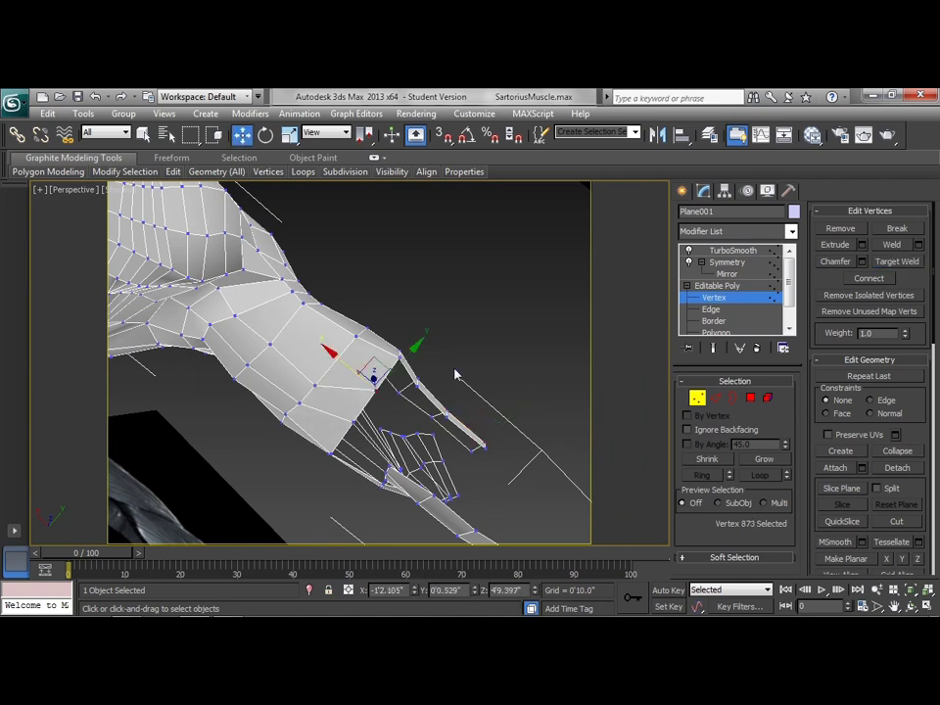
drag(399, 364, 388, 376)
click(346, 418)
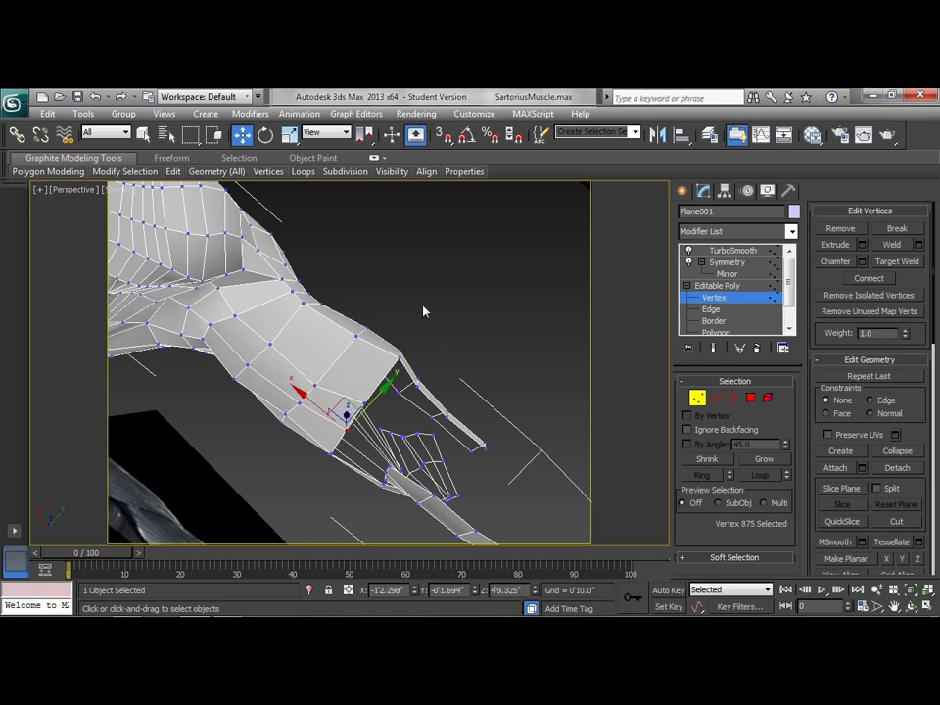
alt+middle_drag(422, 310, 333, 388)
ctrl+click(333, 420)
drag(340, 388, 340, 398)
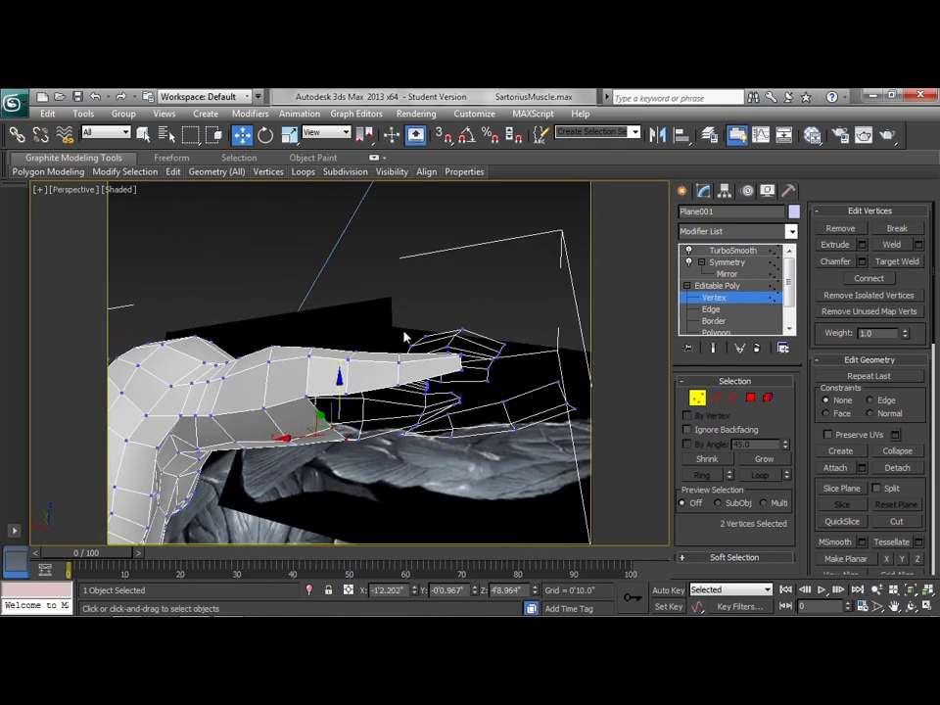
Reposition the underside vertices behind the elbow border in the perspective view to smooth the row's curve
alt+middle_drag(388, 322, 341, 421)
drag(342, 421, 271, 469)
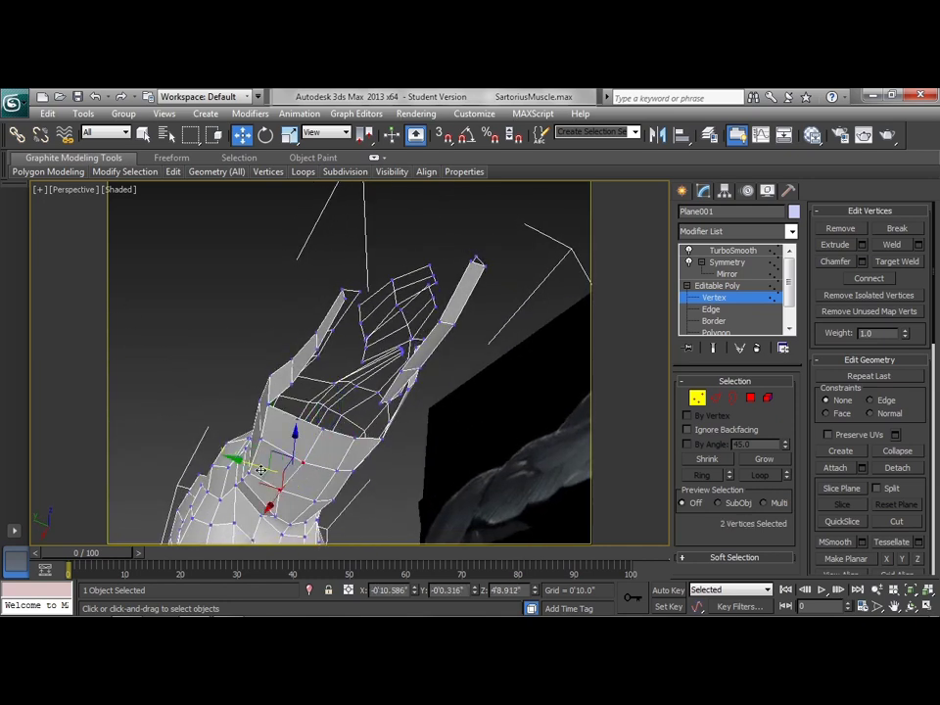
drag(313, 426, 312, 471)
click(293, 448)
drag(274, 516, 266, 514)
alt+middle_drag(265, 513, 333, 490)
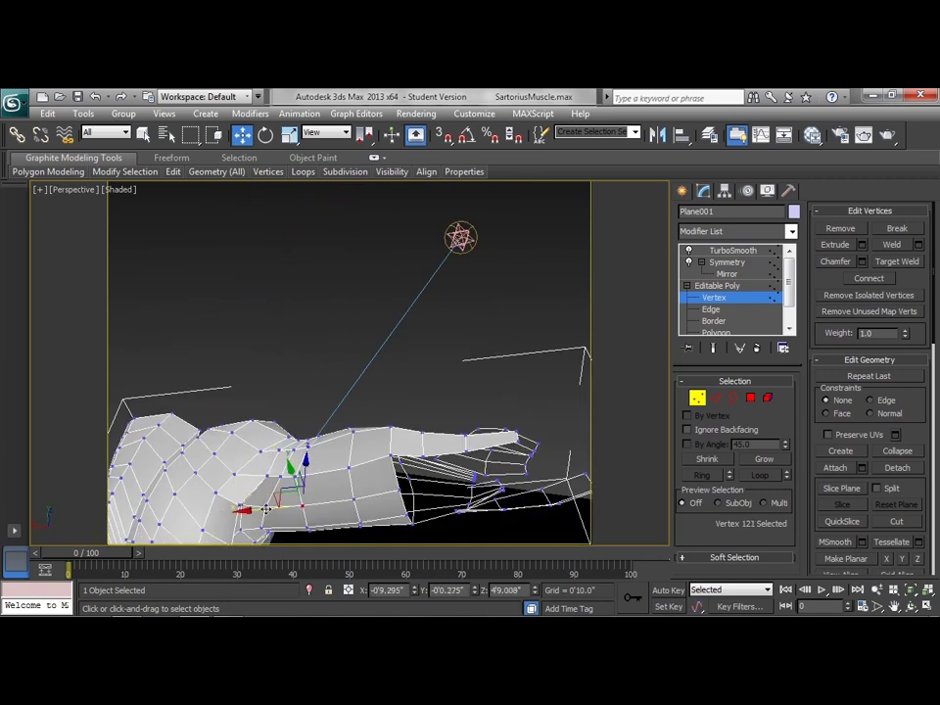
click(296, 504)
mouse_move(350, 502)
alt+middle_down()
mouse_move(342, 474)
mouse_move(346, 495)
alt+middle_up()
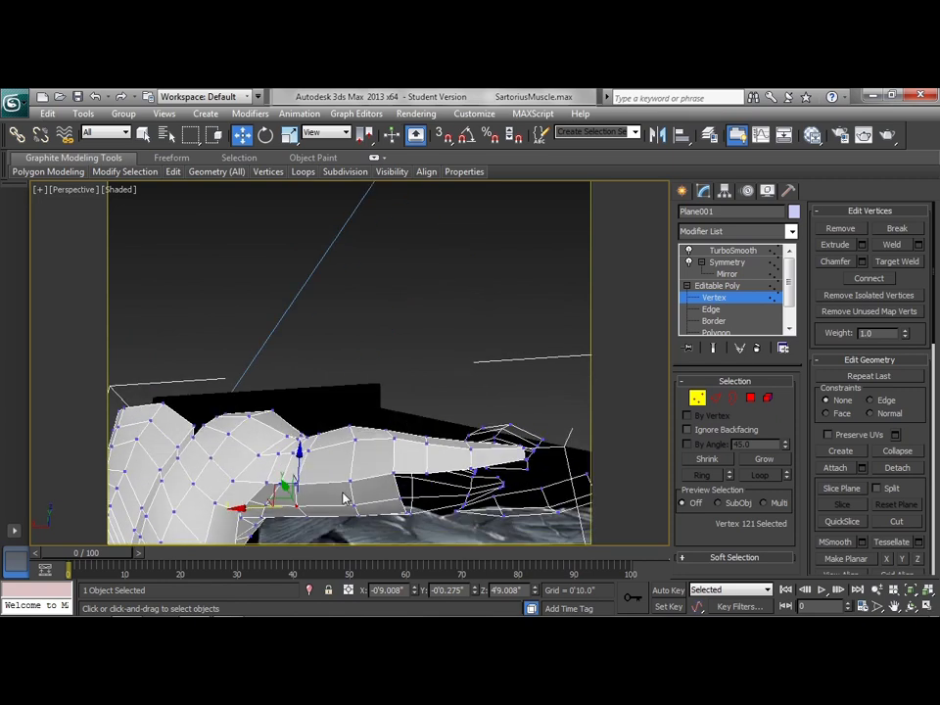
Adjust the vertex groups along the upper arm's lower contour in the front view, starting from the elbow
key(alt+w)
scroll(473, 300, up, 3)
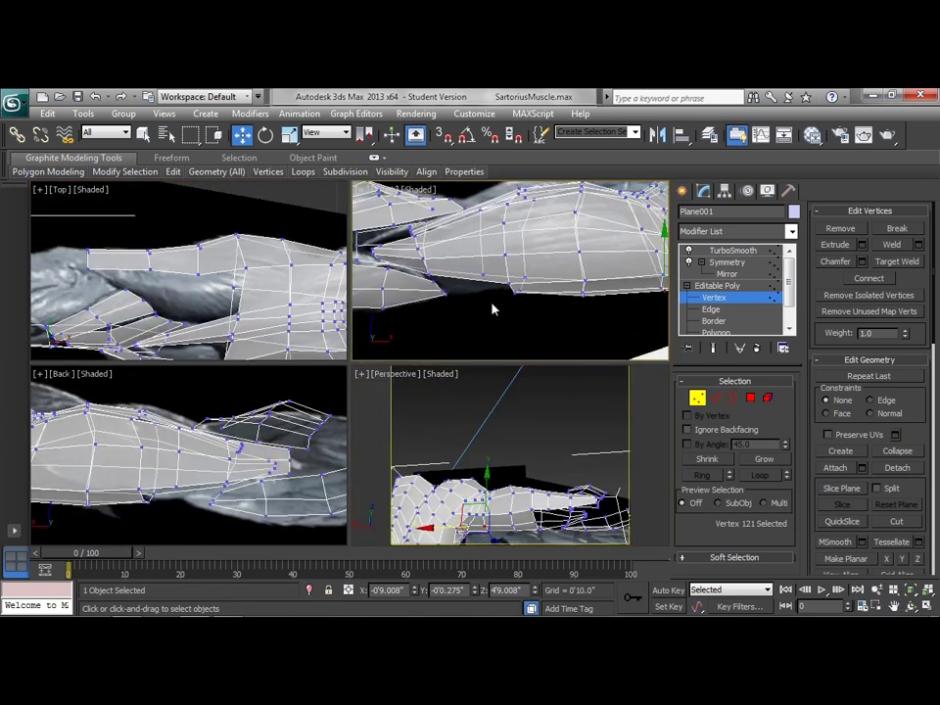
drag(499, 306, 533, 286)
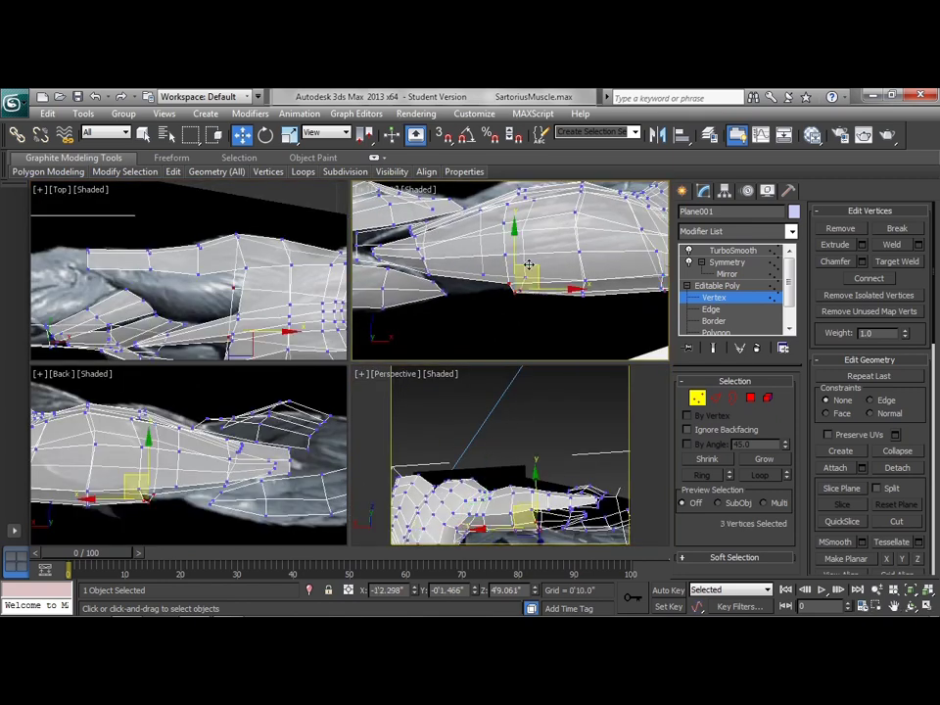
middle_drag(582, 314, 564, 319)
drag(559, 304, 575, 211)
middle_drag(592, 262, 557, 278)
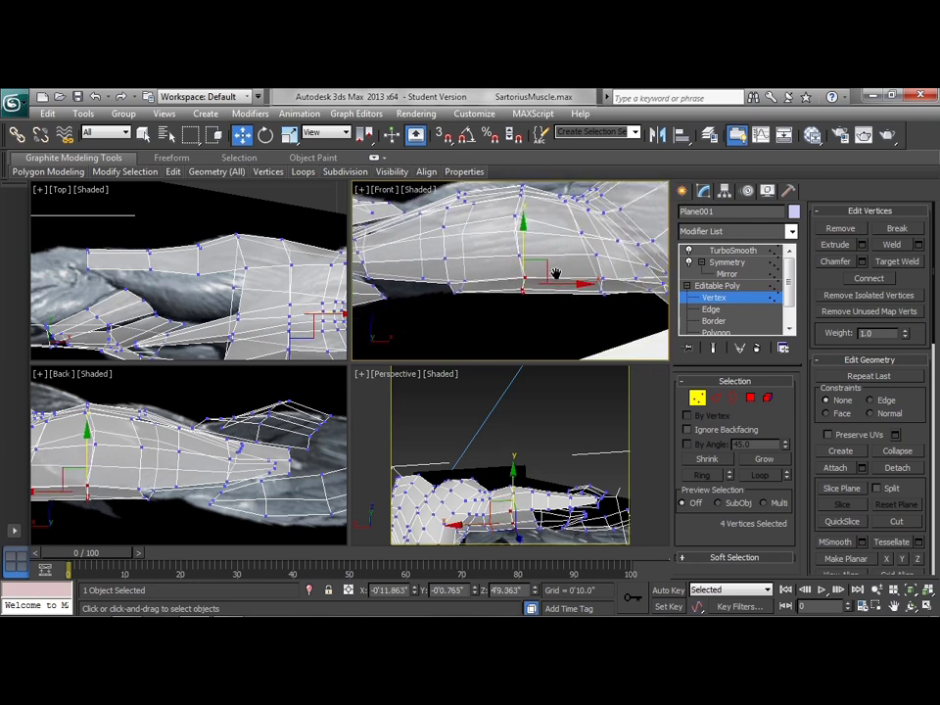
drag(608, 279, 614, 270)
Fine-tune the vertices near the armpit and along the upper arm's lower rows in the front view
click(593, 254)
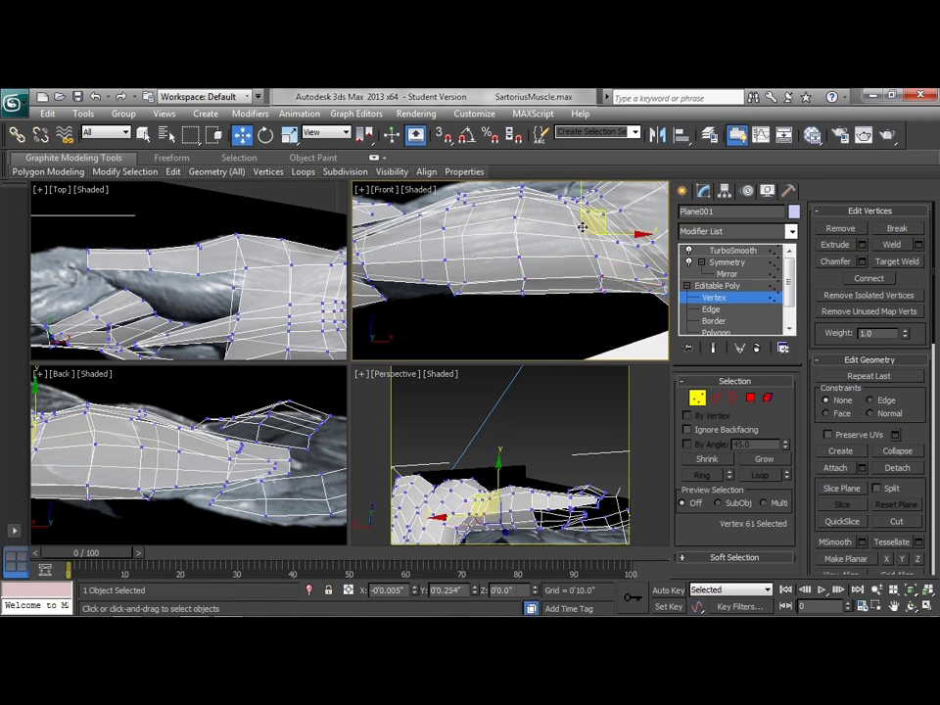
click(602, 274)
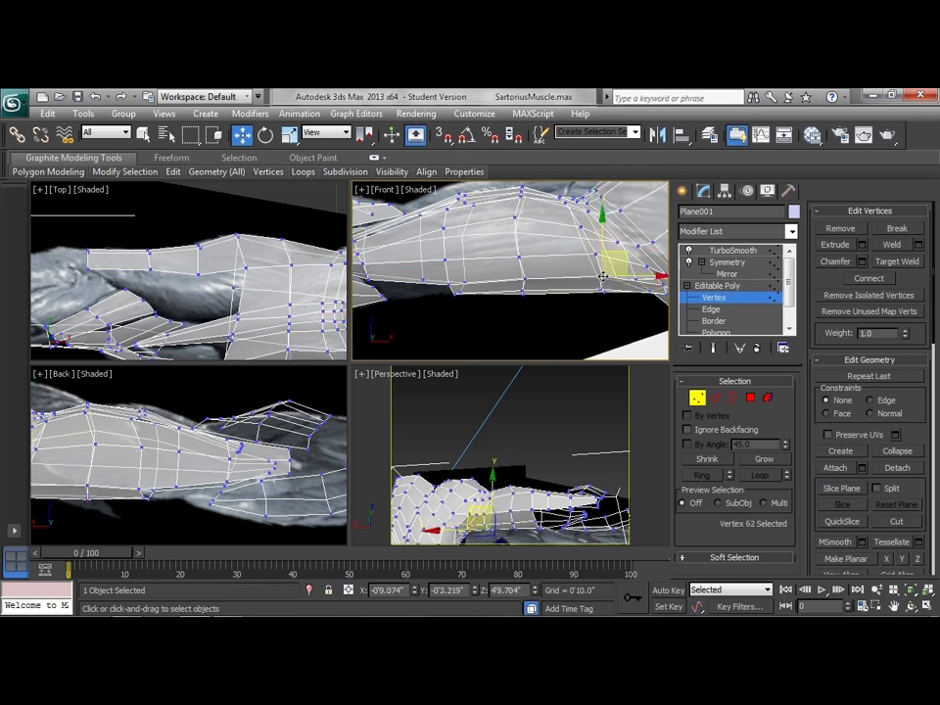
drag(590, 302, 603, 258)
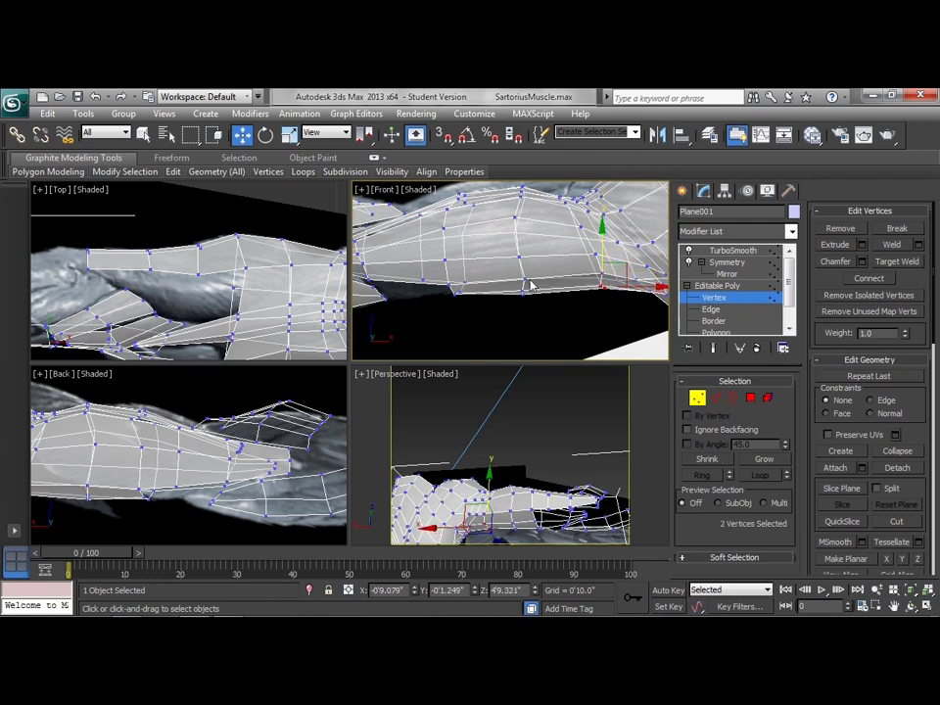
click(517, 250)
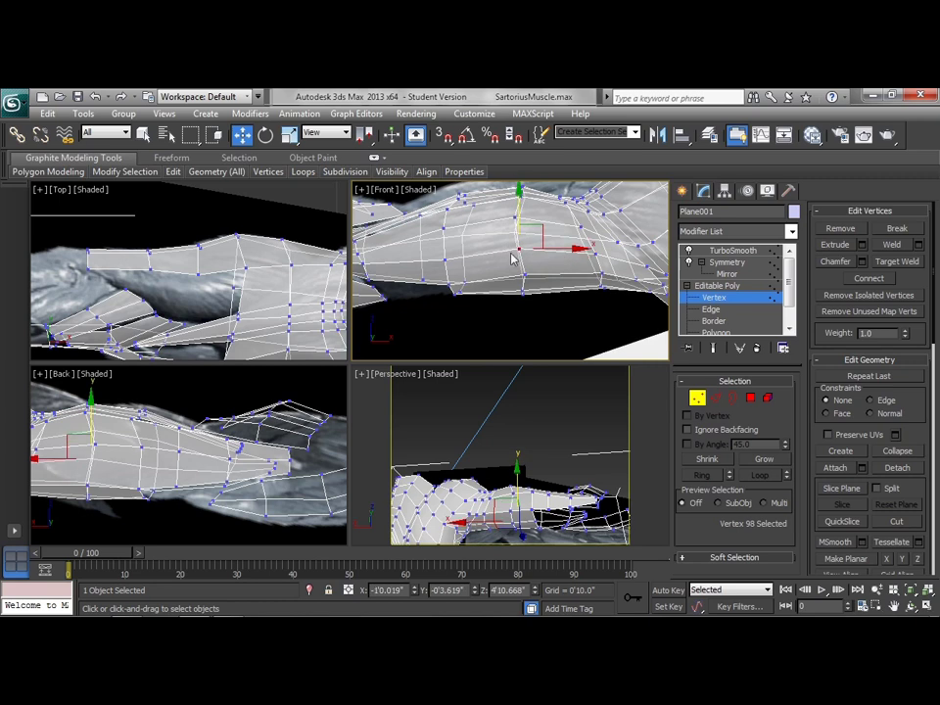
click(444, 255)
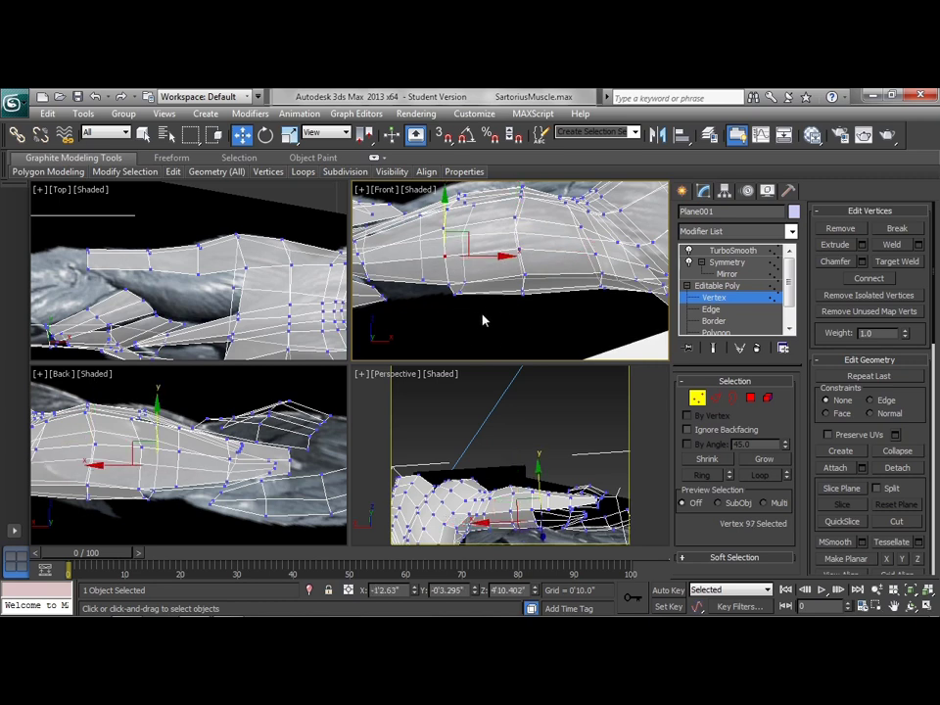
Check the arm mesh against the muscle references in the front, top and back views, and leave vertex editing
middle_drag(494, 451, 383, 429)
middle_drag(409, 258, 565, 298)
scroll(560, 278, down, 2)
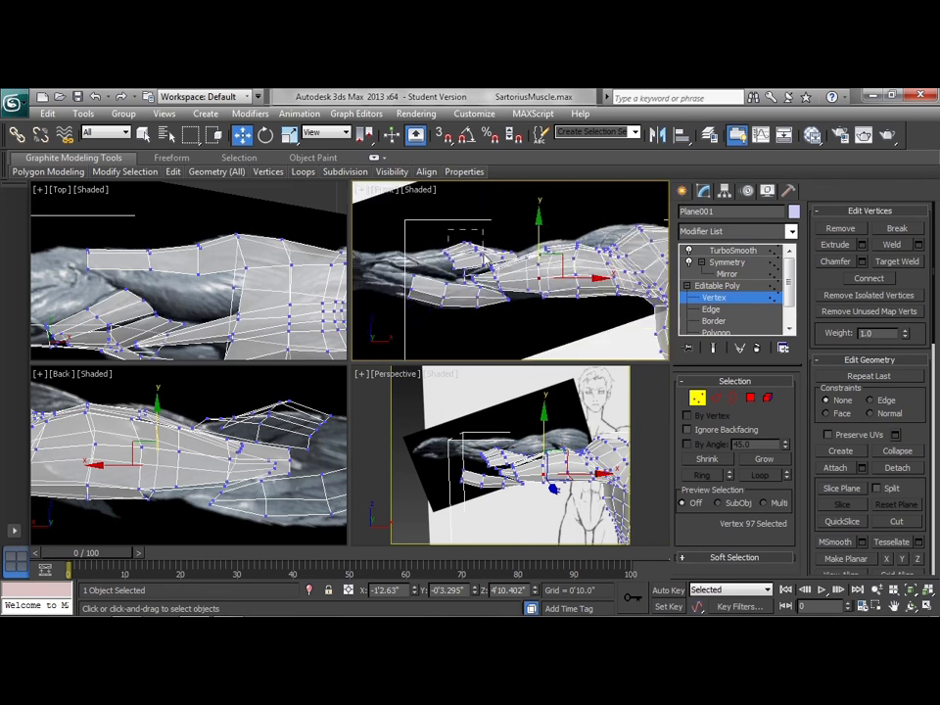
drag(483, 266, 467, 277)
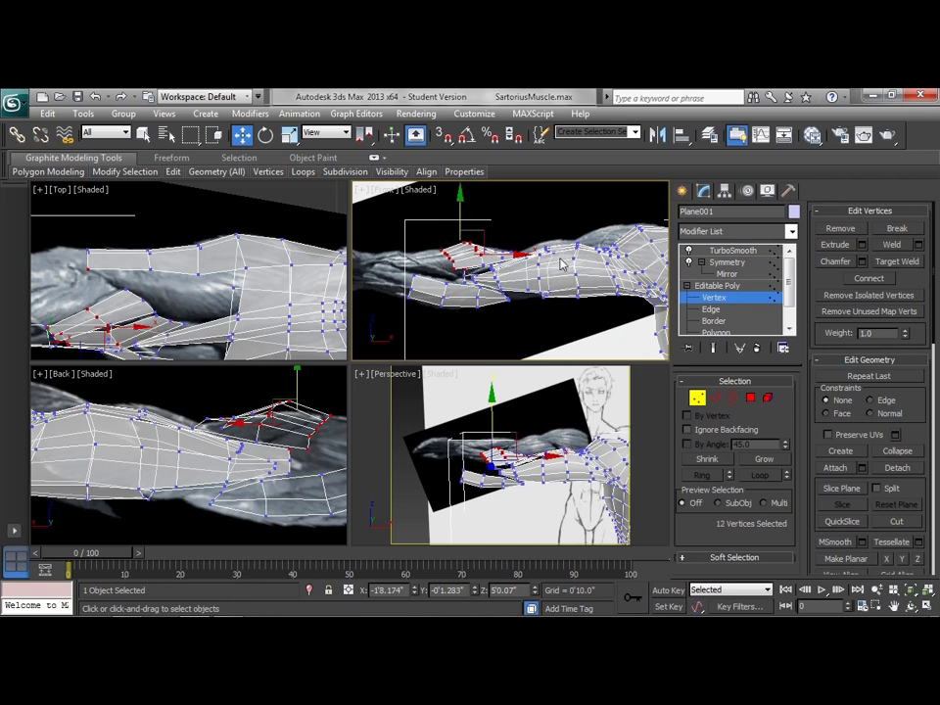
middle_drag(388, 281, 421, 278)
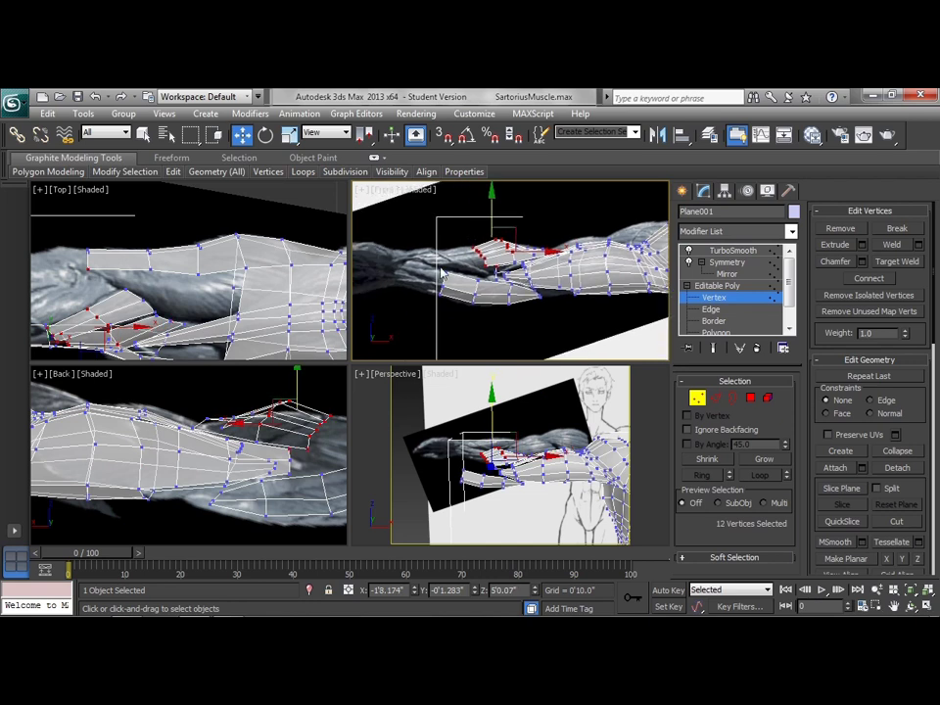
scroll(166, 291, down, 4)
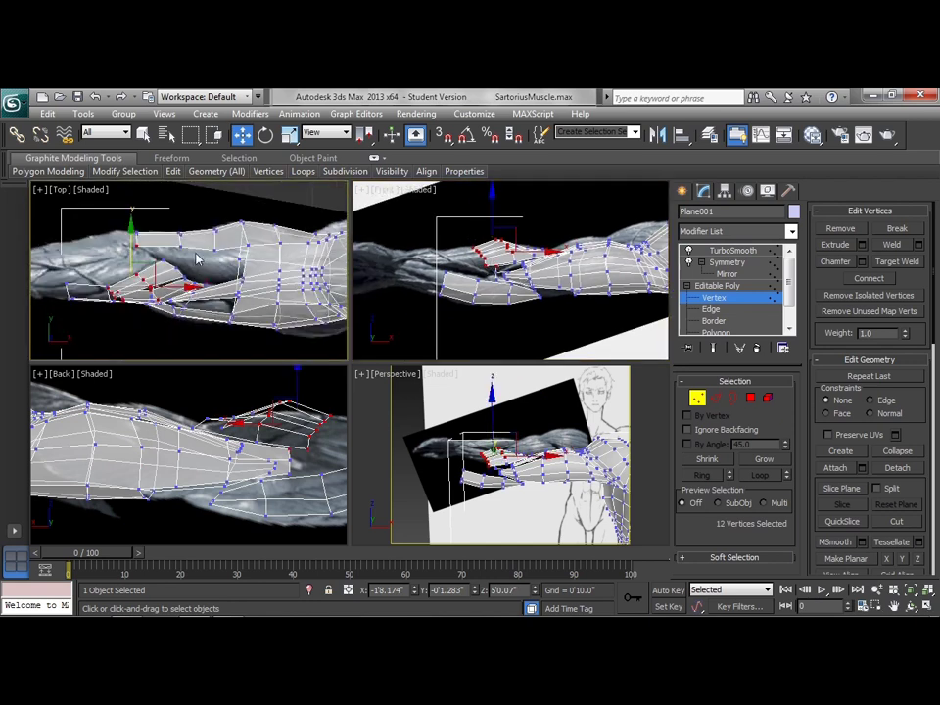
scroll(231, 451, down, 2)
middle_drag(252, 453, 288, 454)
click(294, 416)
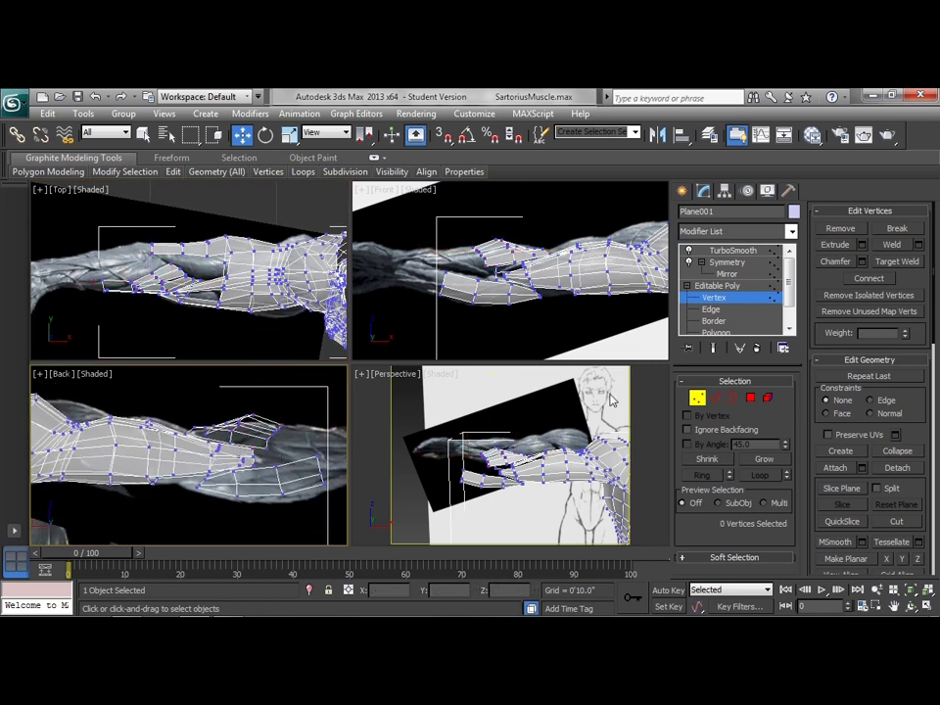
click(698, 398)
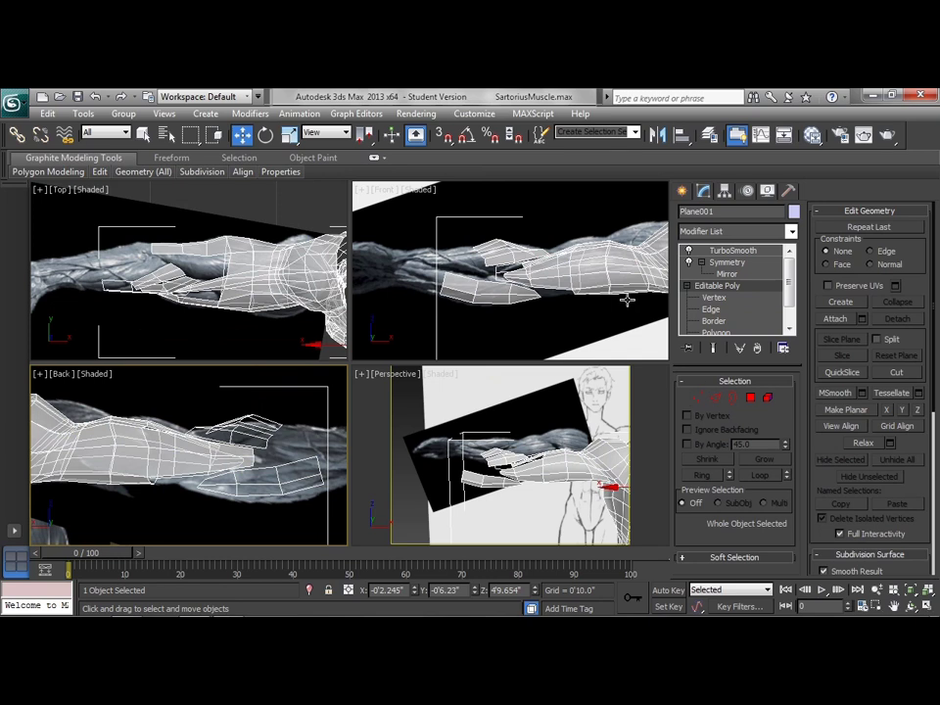